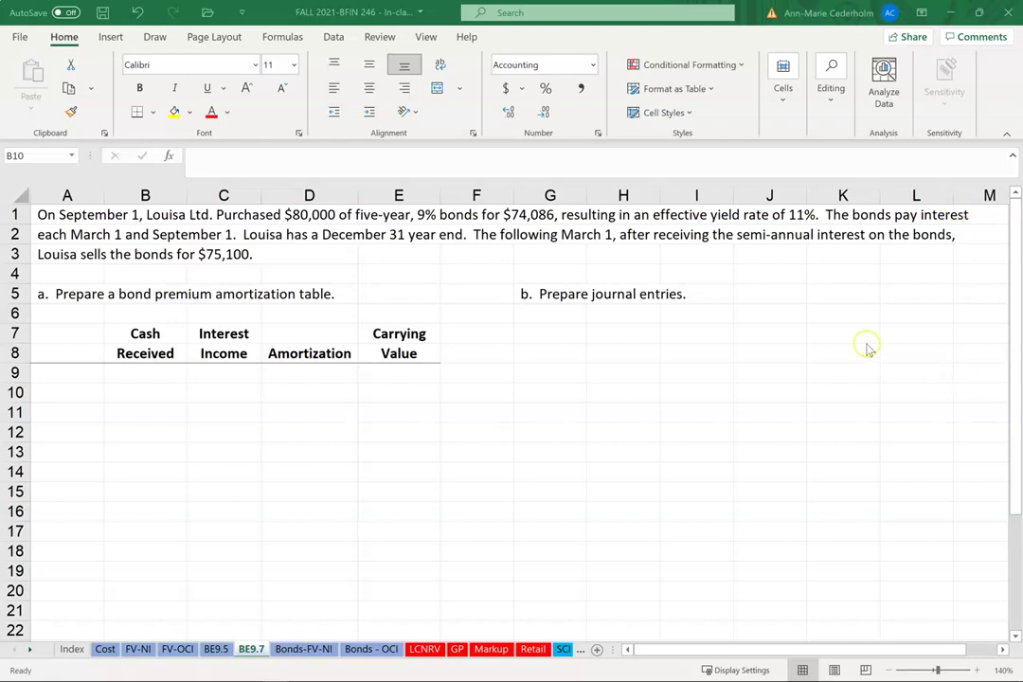
Start a PV function in cell E9, the opening row of the Carrying Value column.
left_click(377, 373)
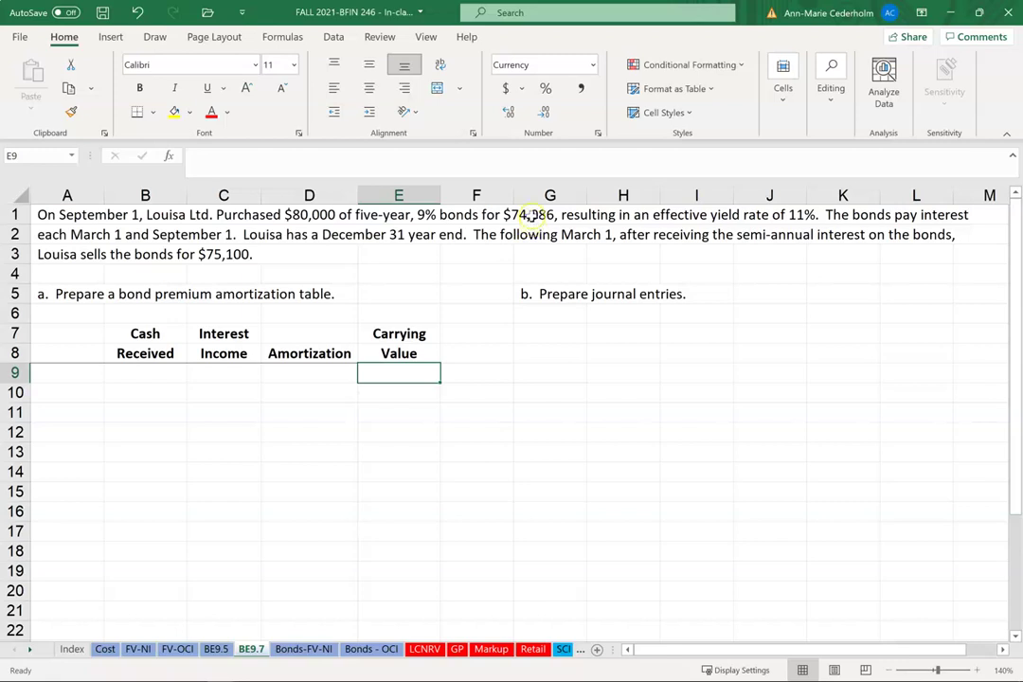
left_click(293, 40)
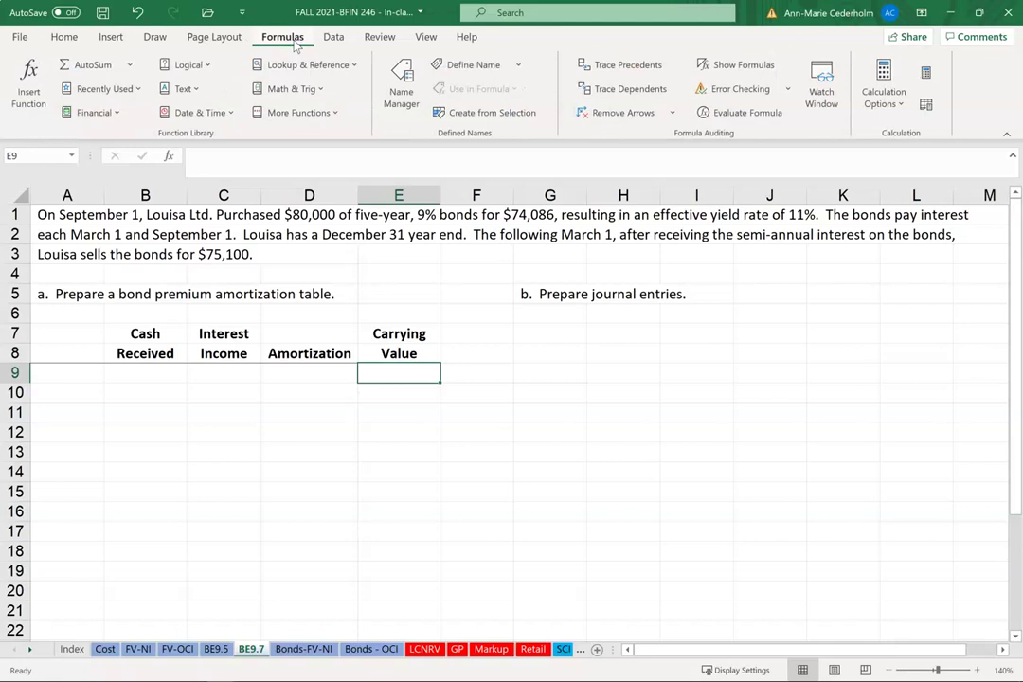
left_click(83, 113)
scroll(112, 303, "down", 6)
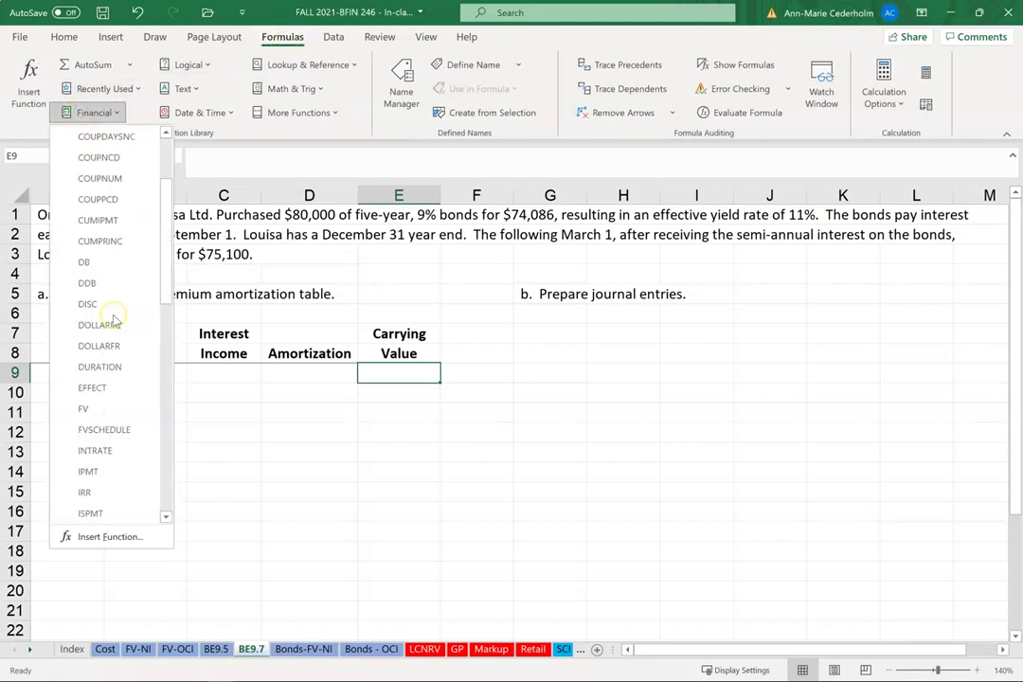
scroll(112, 321, "down", 1)
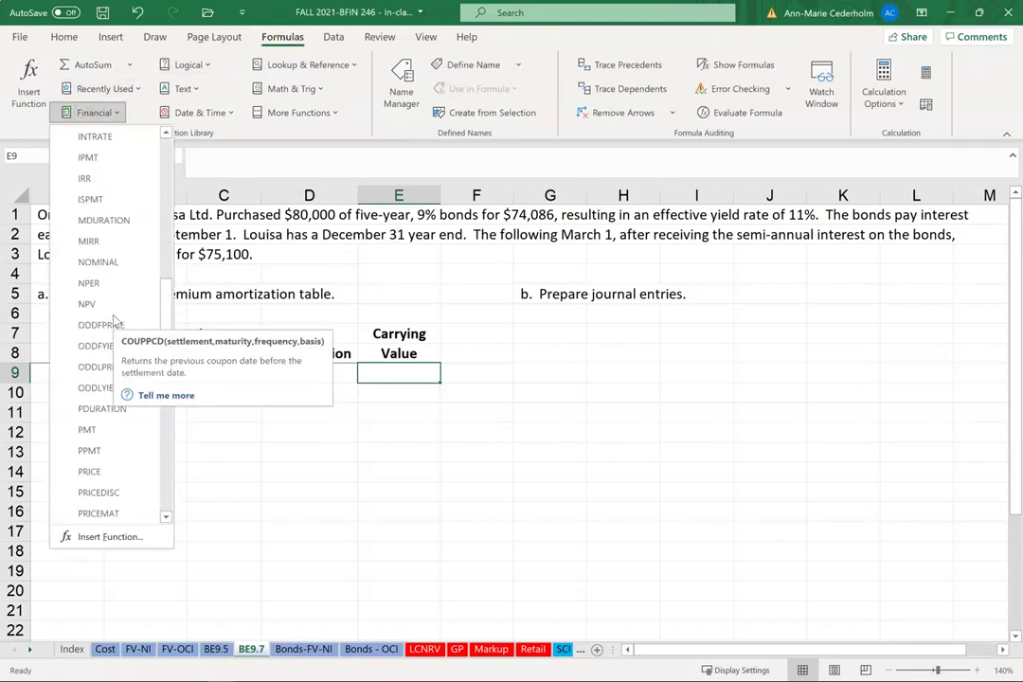
scroll(109, 436, "down", 2)
left_click(106, 409)
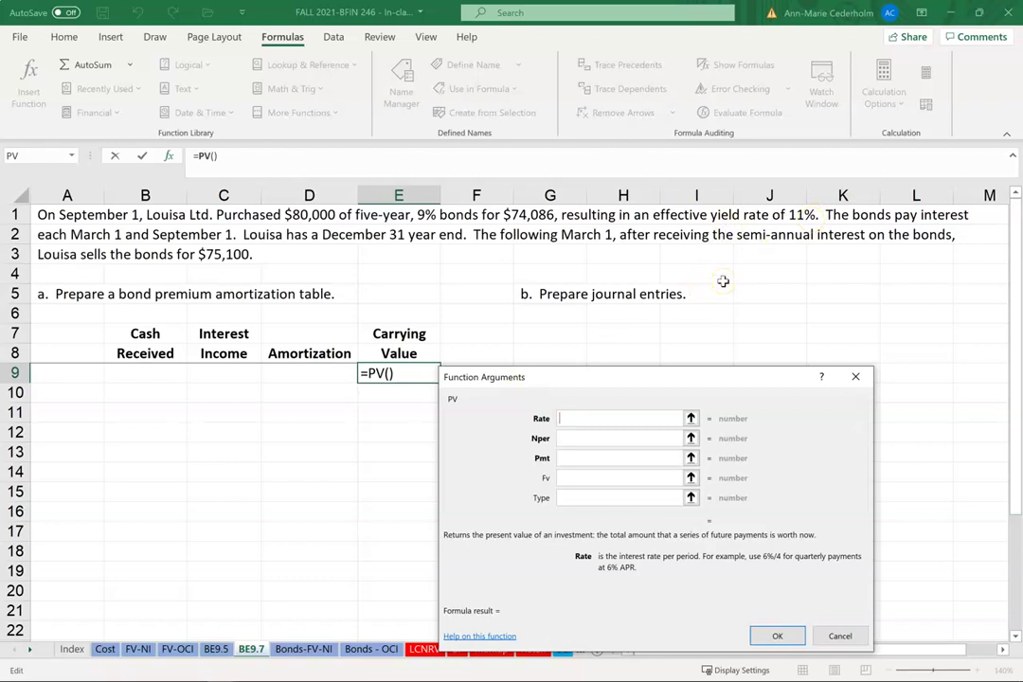
Set the PV function's rate to 11%/2 and its number of periods to 5*2.
type("11%")
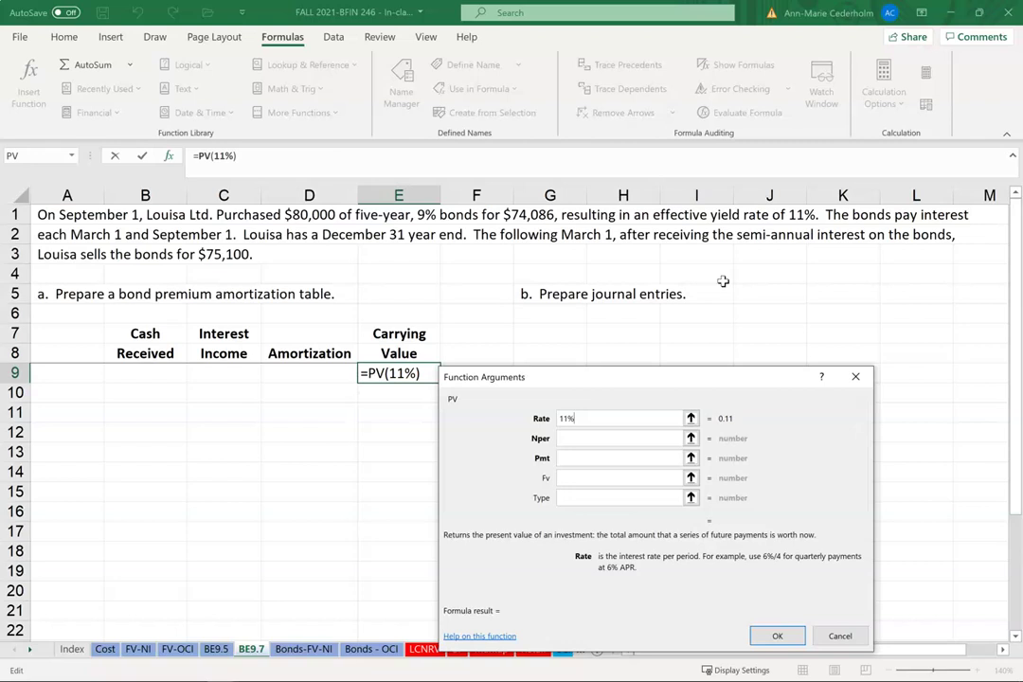
type("/2")
left_click(643, 433)
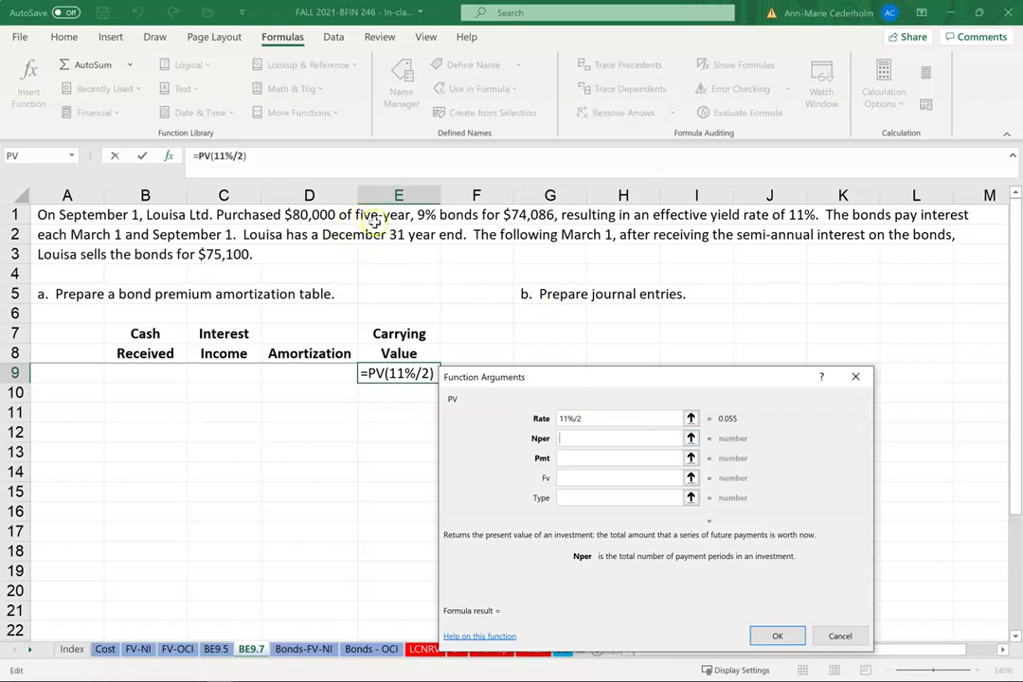
type("5")
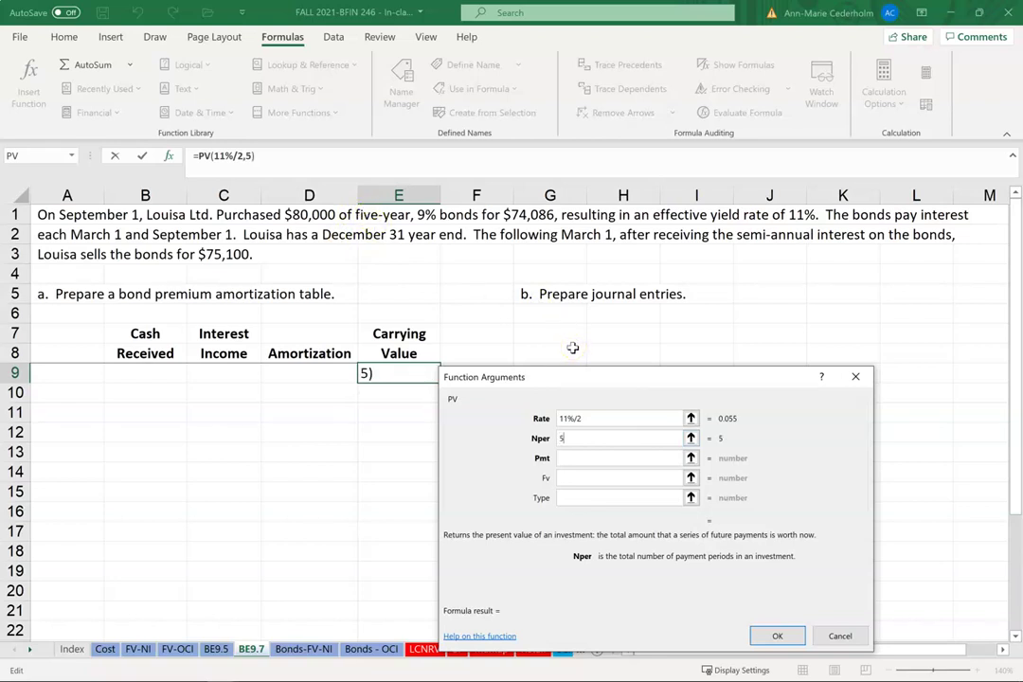
type("*2")
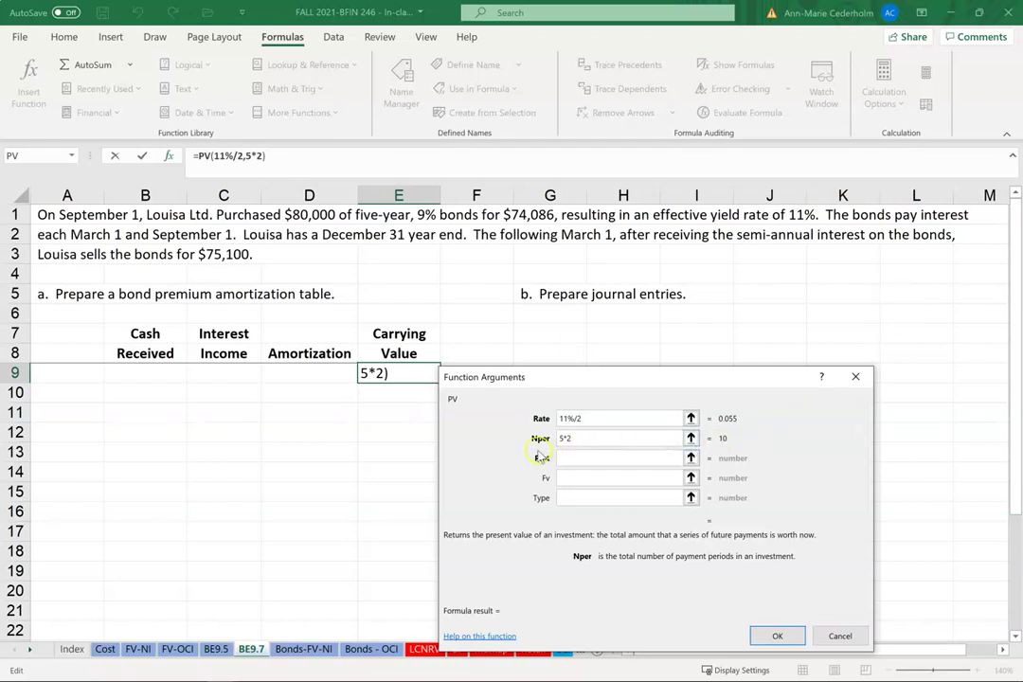
Set the PV payment to 80000*9%/2 and the future value to 80000, and insert the function into E9.
left_click(599, 461)
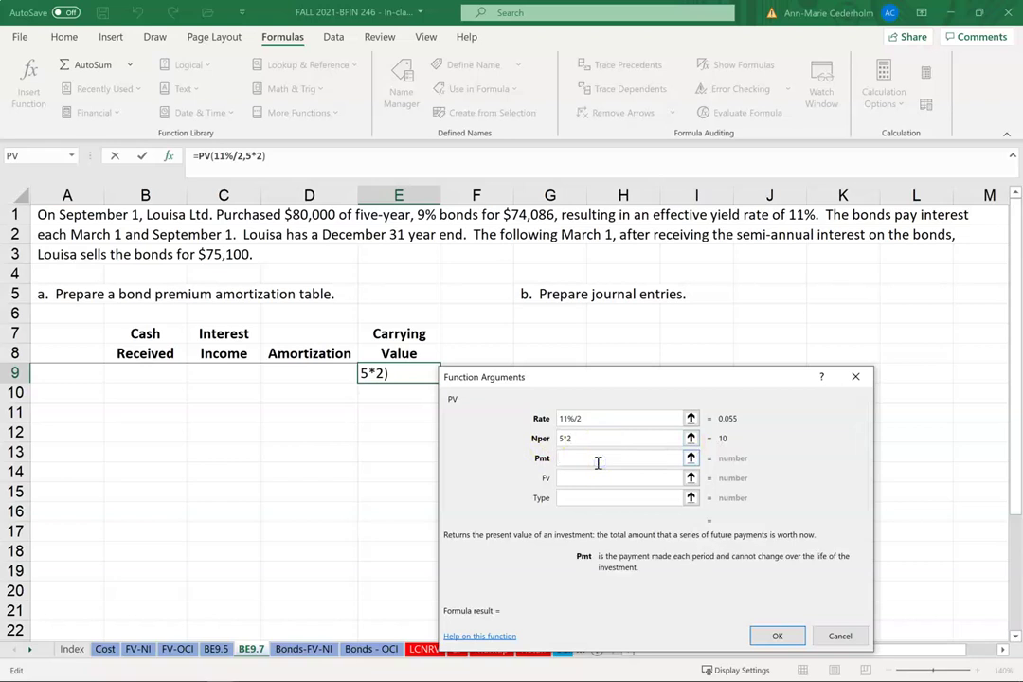
type("80")
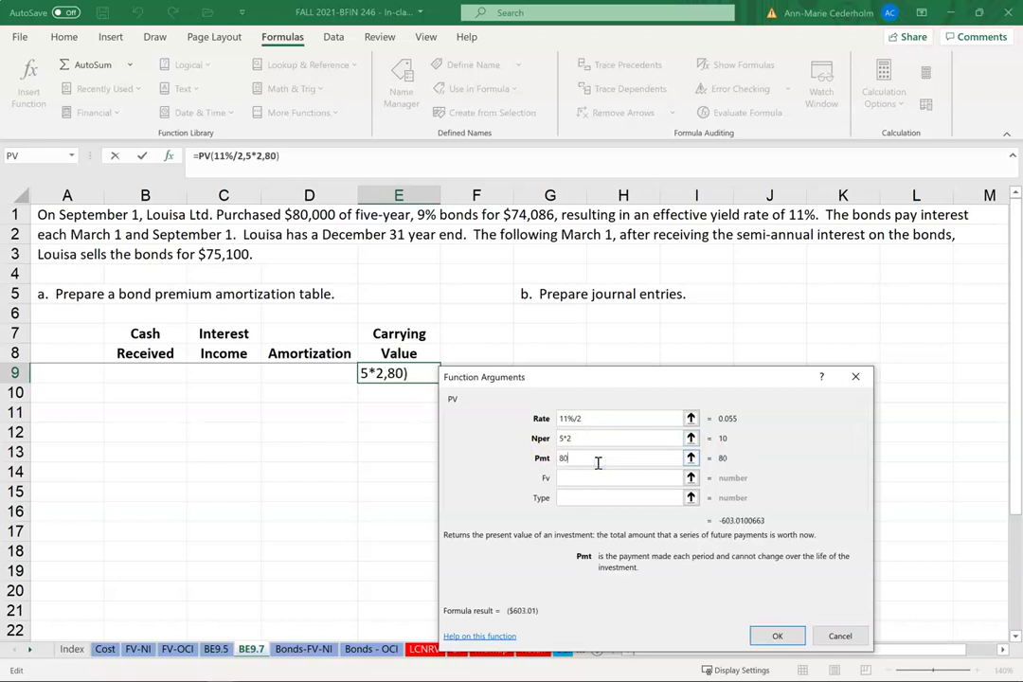
type("000*")
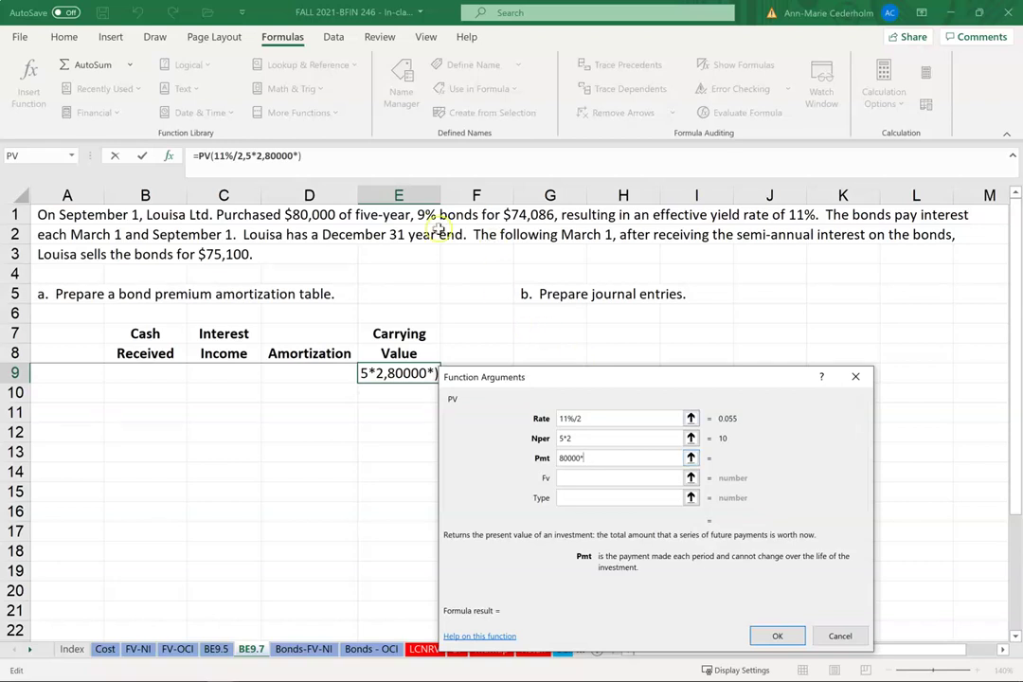
type("9")
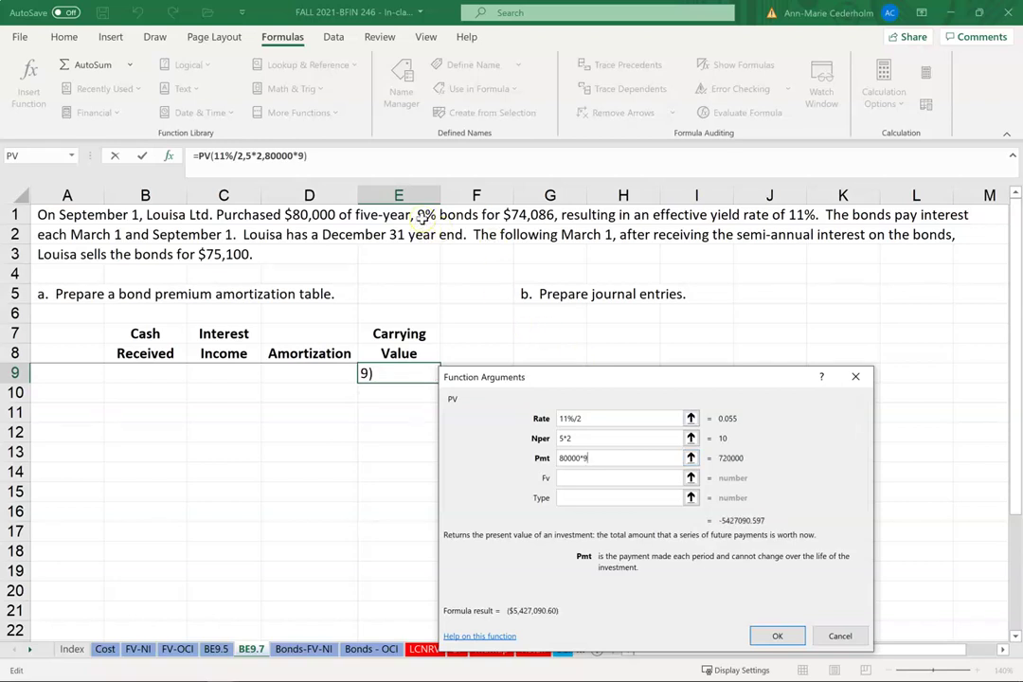
type("%")
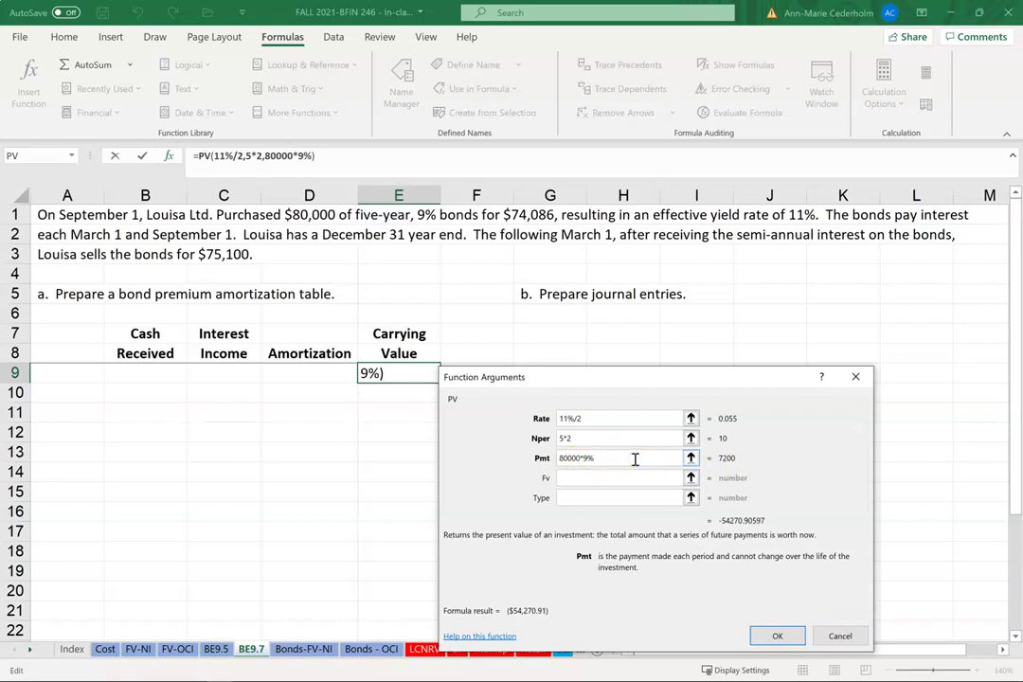
type("/2")
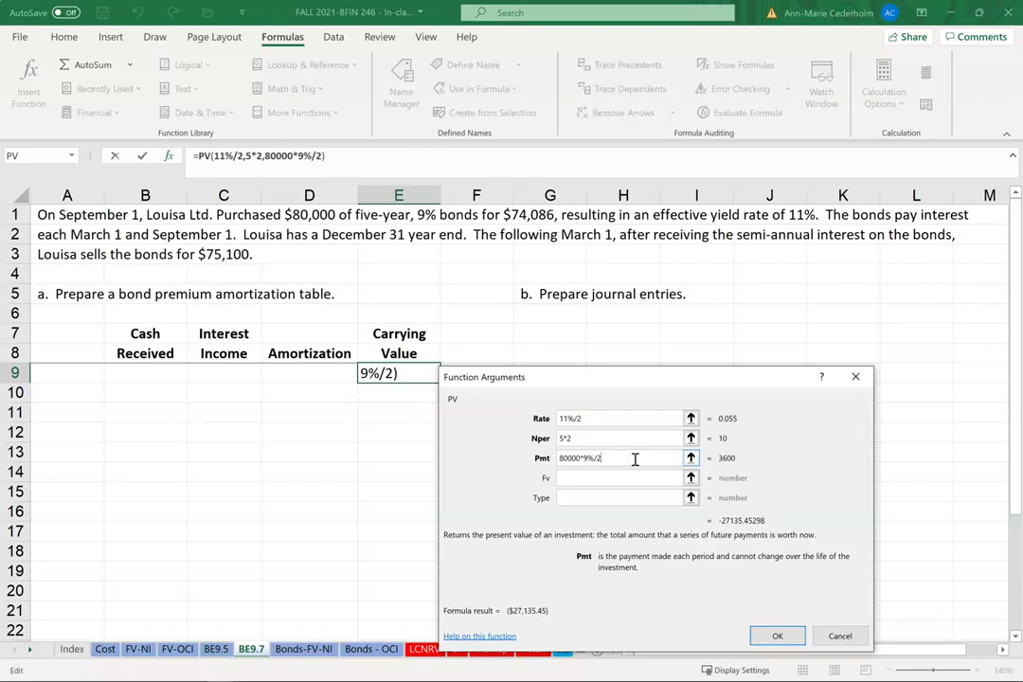
left_click(606, 479)
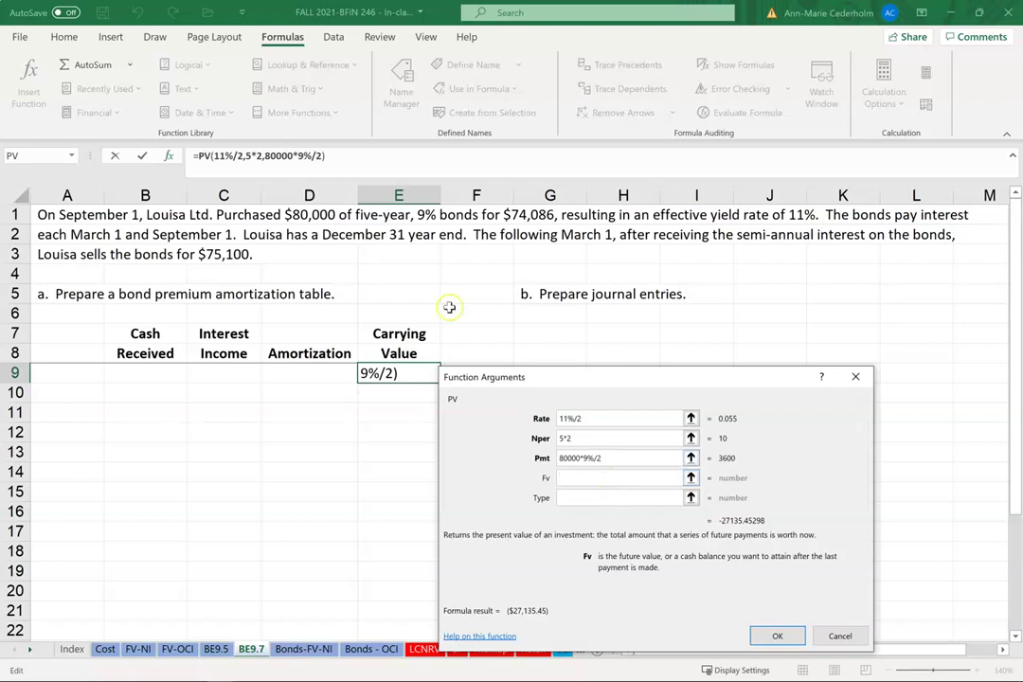
type("80000")
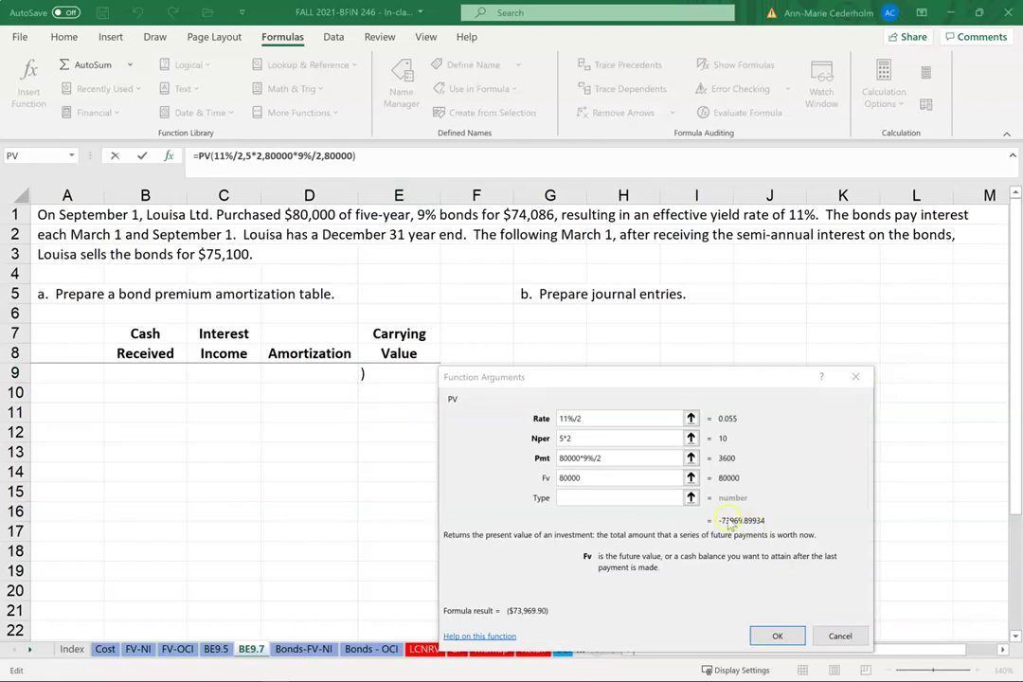
left_click(784, 636)
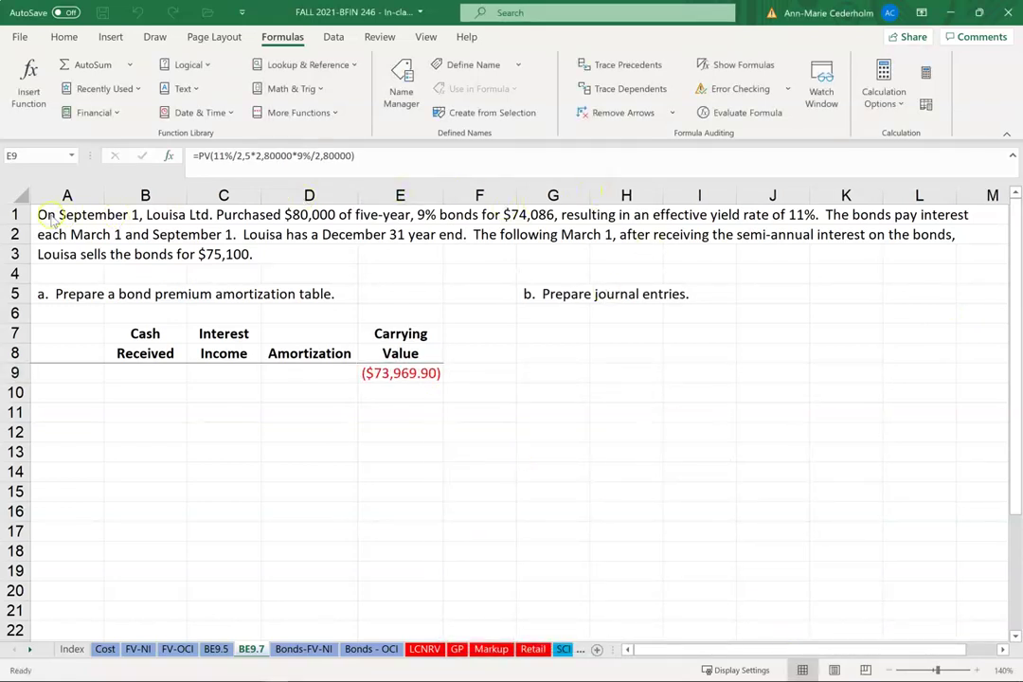
left_click(198, 155)
left_click(49, 215)
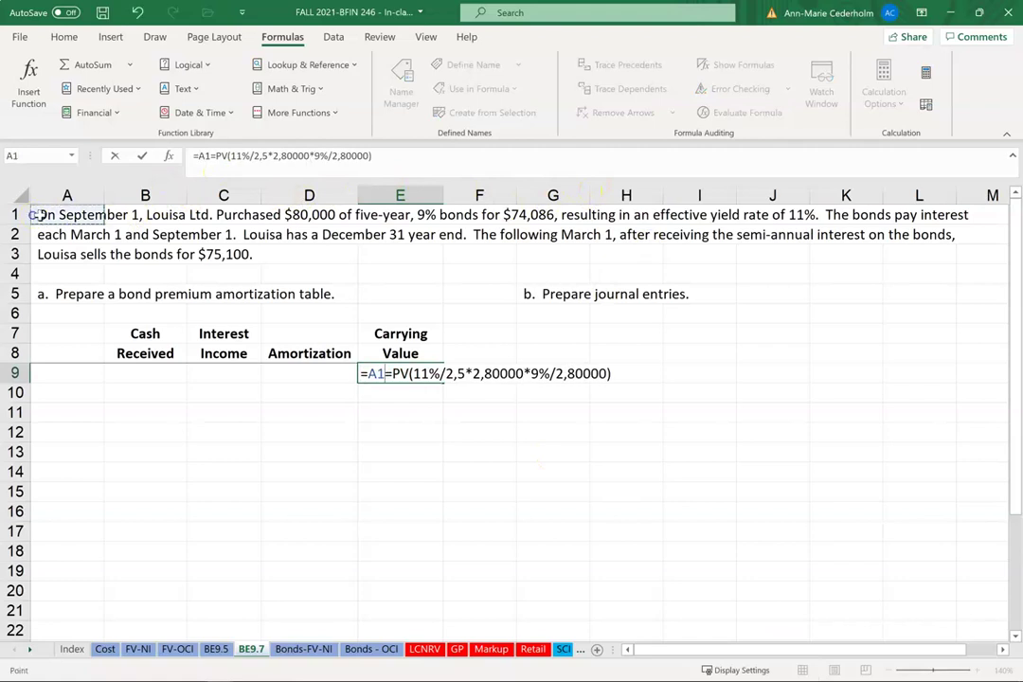
key("Return")
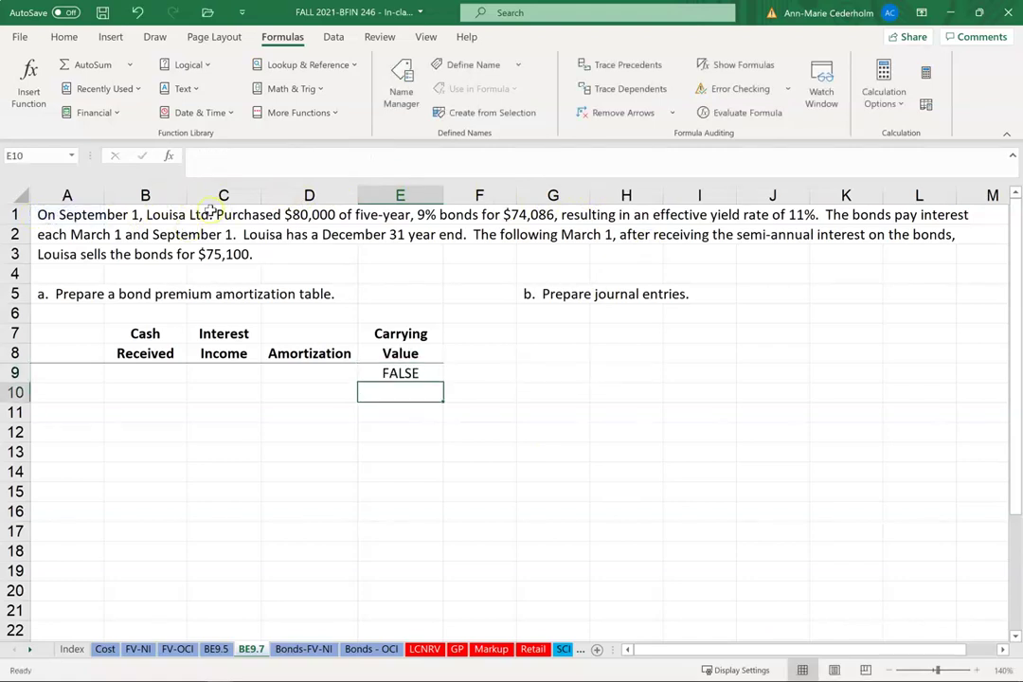
left_click(140, 12)
left_click(478, 309)
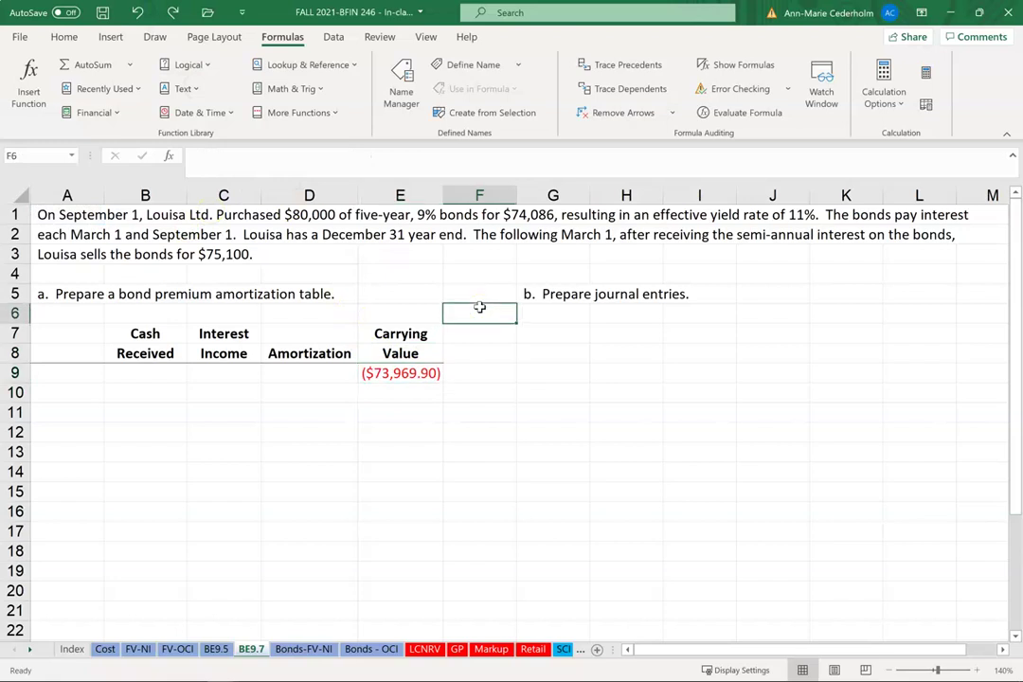
Change the bond purchase price in the problem text in A1 to $73,969.90.
left_click(52, 217)
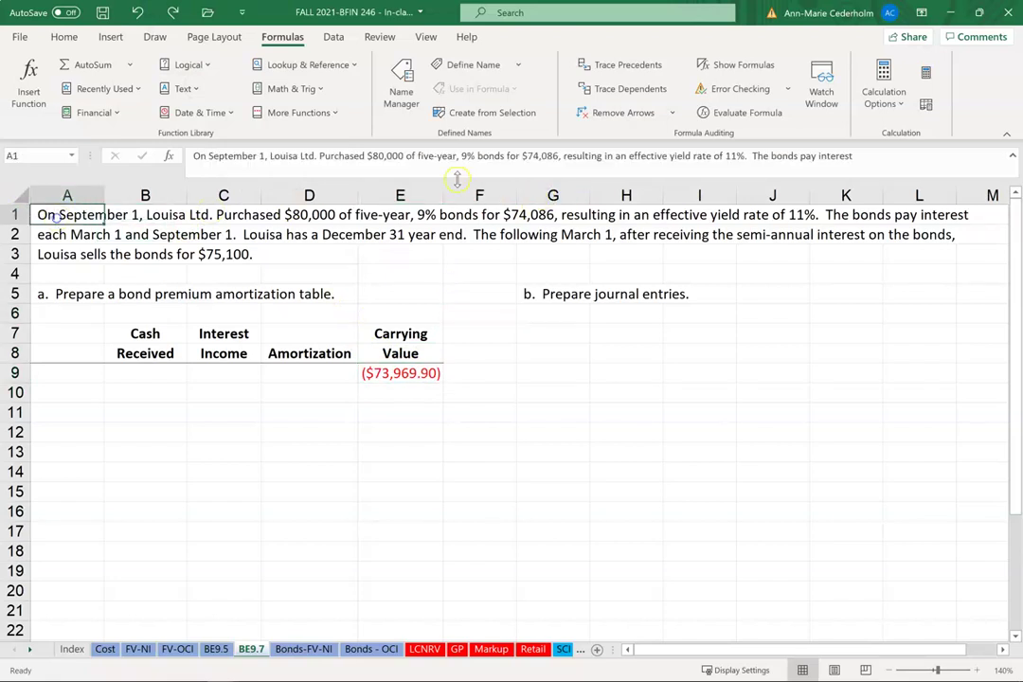
double_click(554, 156)
key("BackSpace")
key("BackSpace")
key("BackSpace")
key("BackSpace")
key("BackSpace")
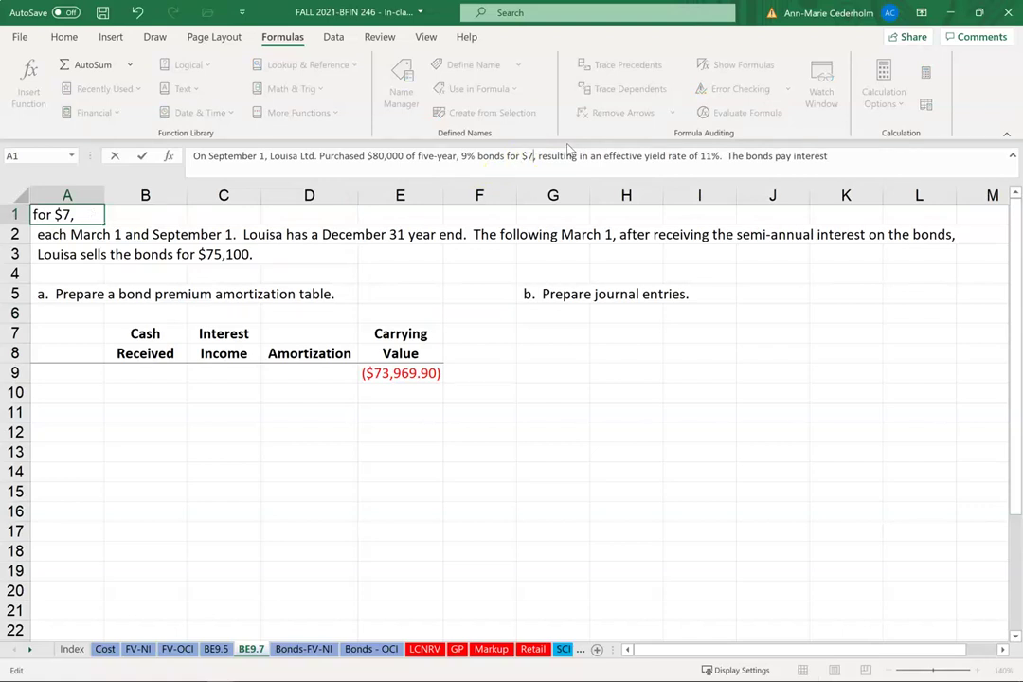
type("3,")
type("9")
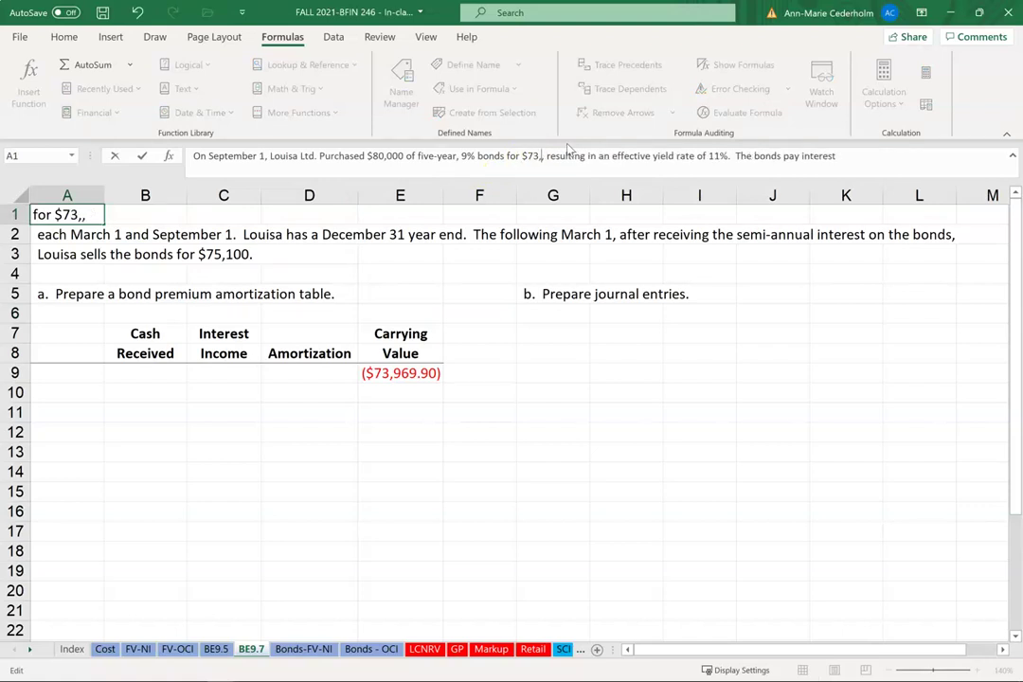
type("69.90")
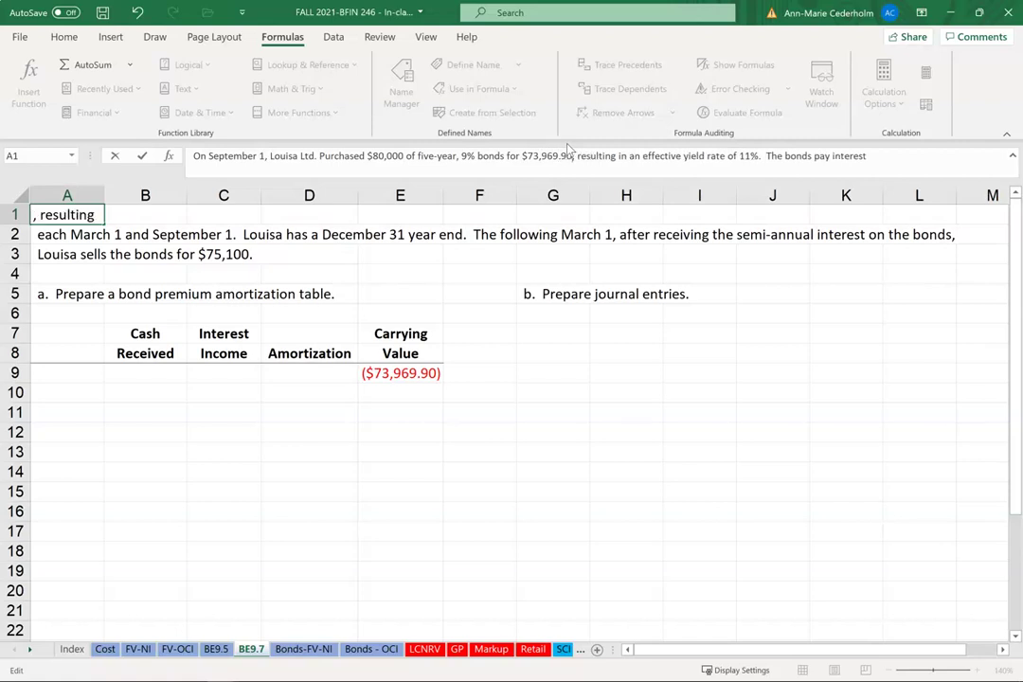
left_click(463, 400)
Negate the PV formula in E9 by adding a minus sign in front of PV.
left_click(370, 372)
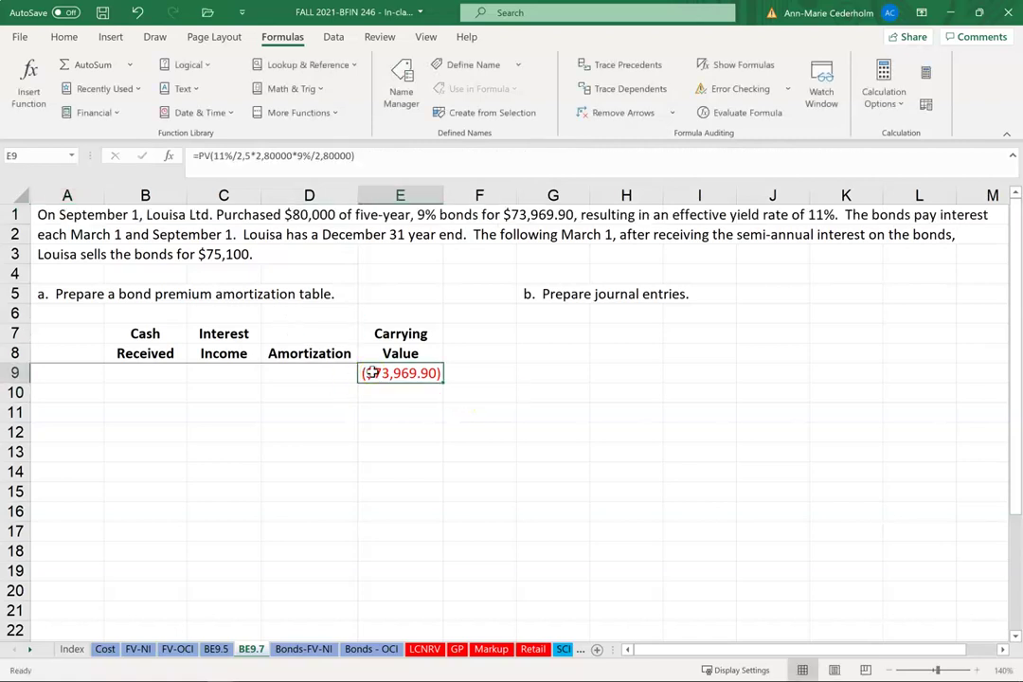
left_click(226, 152)
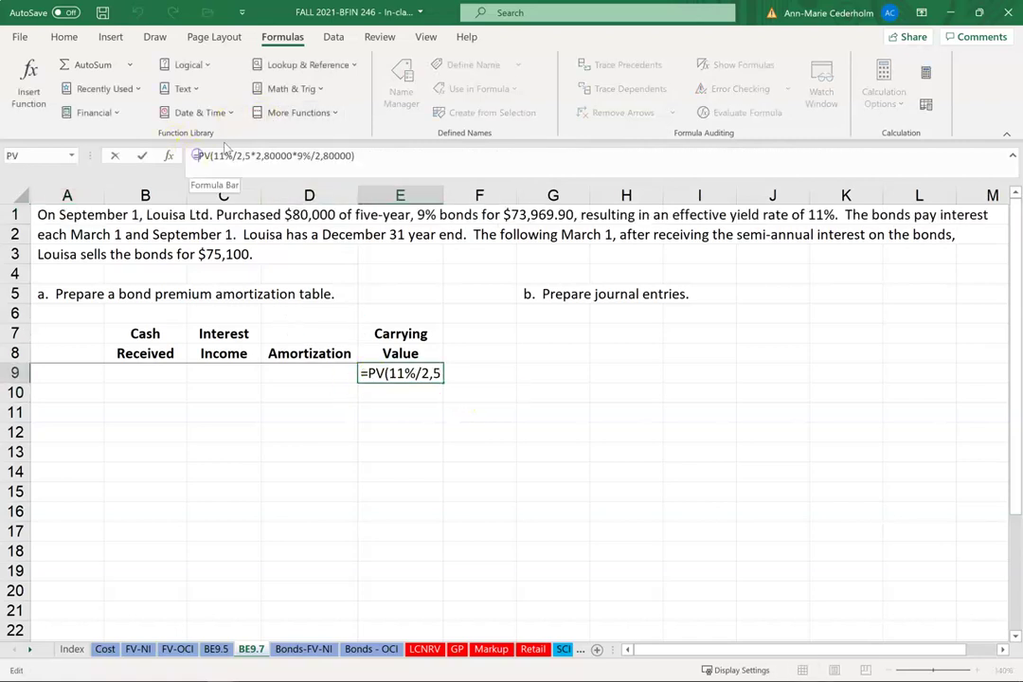
type("-")
key("Return")
key("Up")
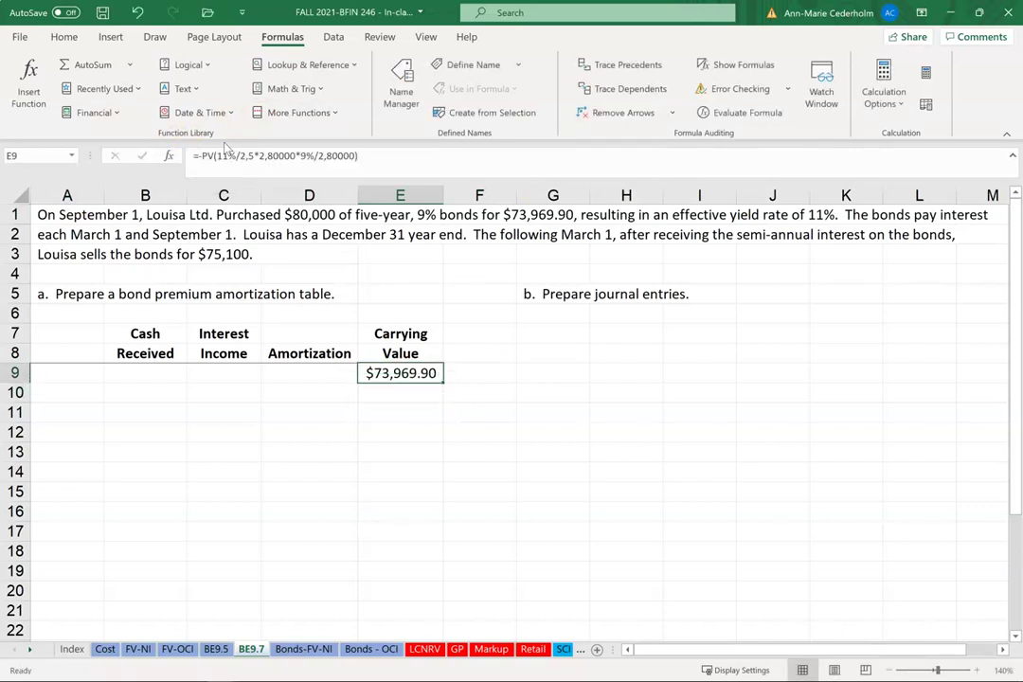
Number the interest periods 1 to 10 in A10:A19 by entering 1, 2 and 3 and filling the series down.
key("Down")
key("Left")
key("Left")
key("Left")
key("Left")
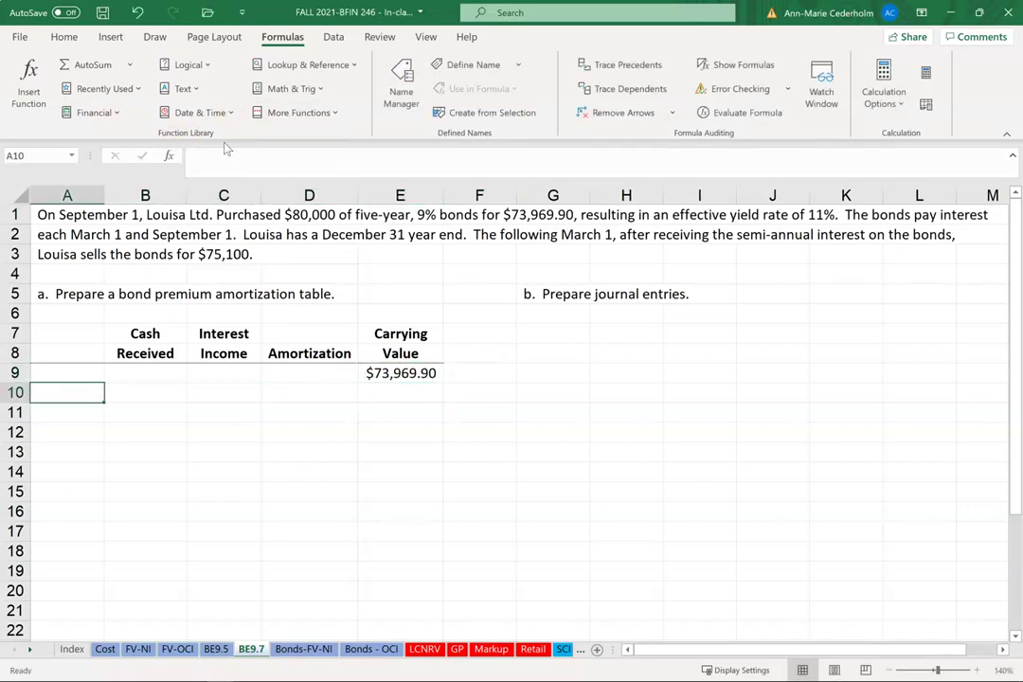
type("1")
key("Return")
type("2")
key("Return")
type("3")
key("Return")
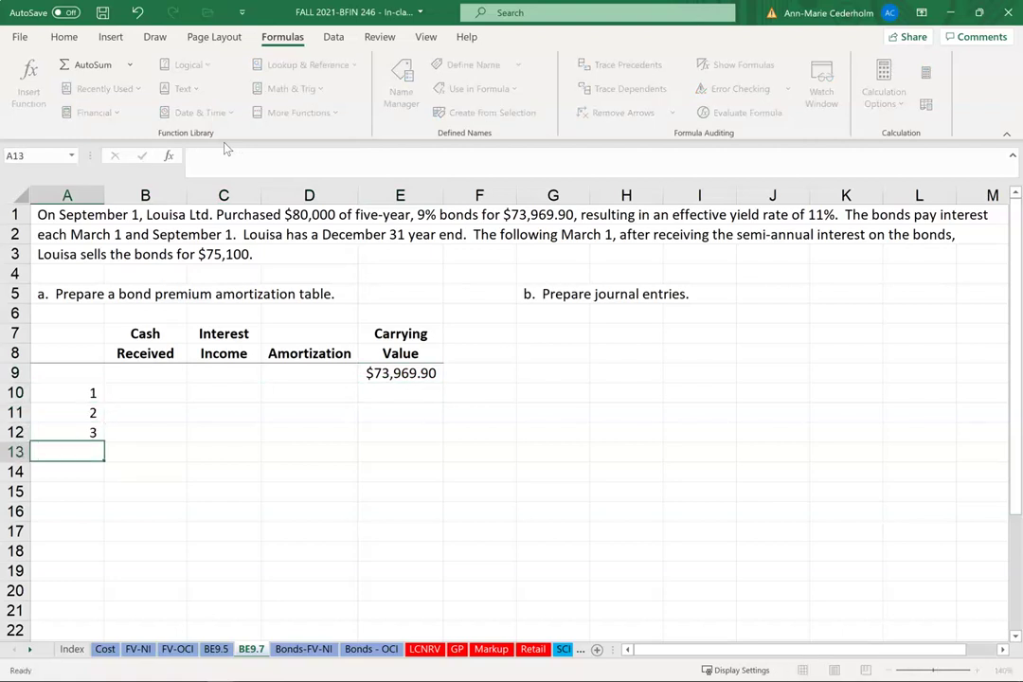
left_click_drag(76, 396, 88, 576)
Enter the formula =80000*9% in B10 as the cash received for period 1.
left_click(147, 394)
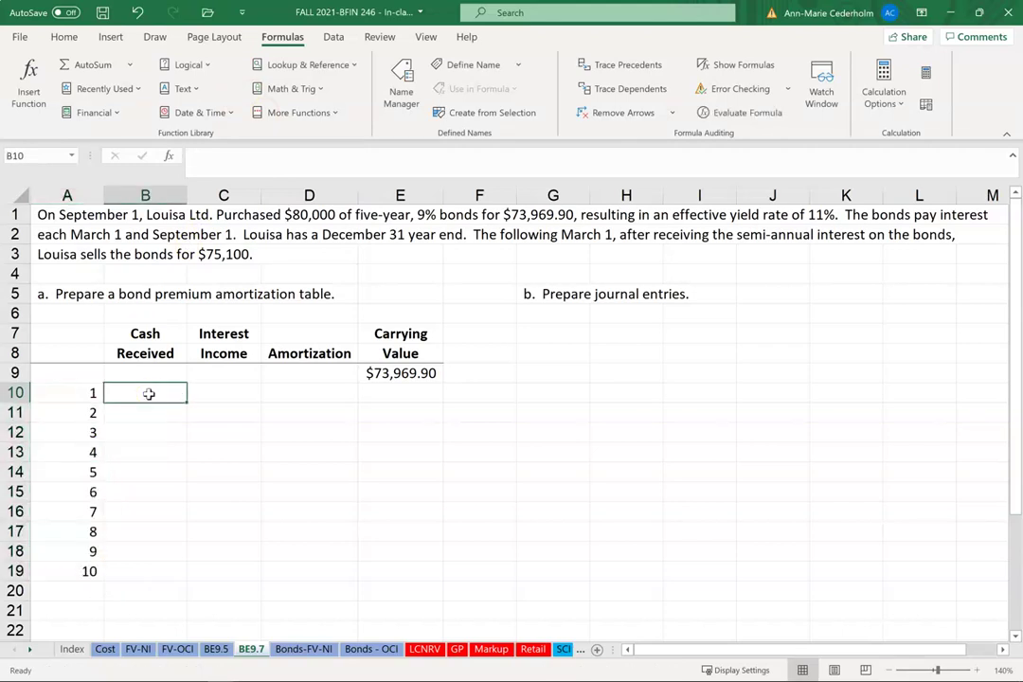
type("=8")
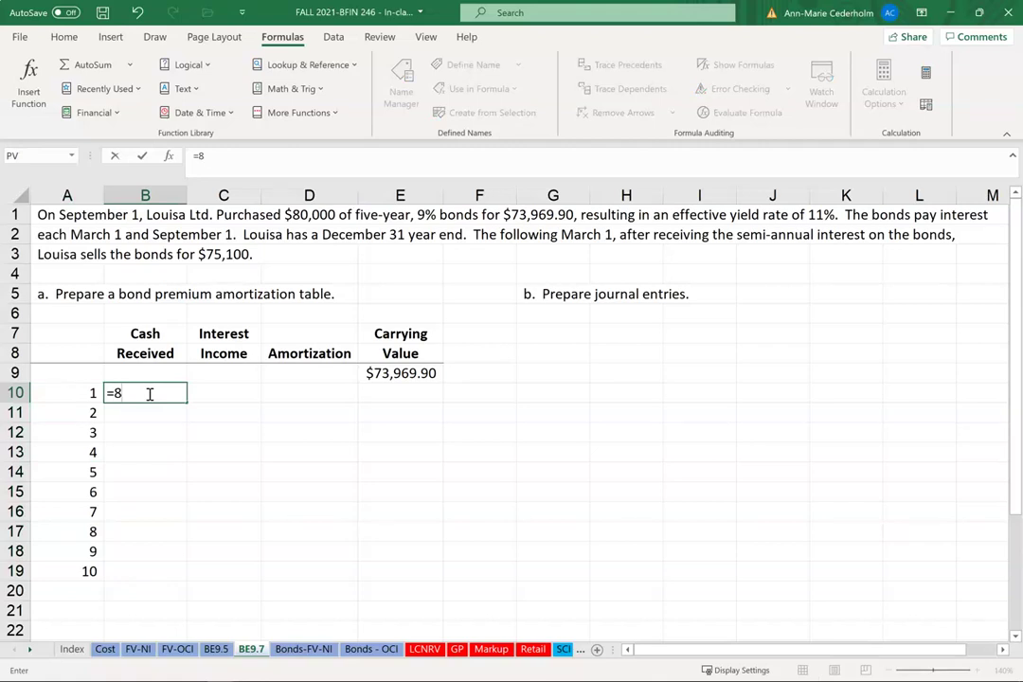
type("0000*")
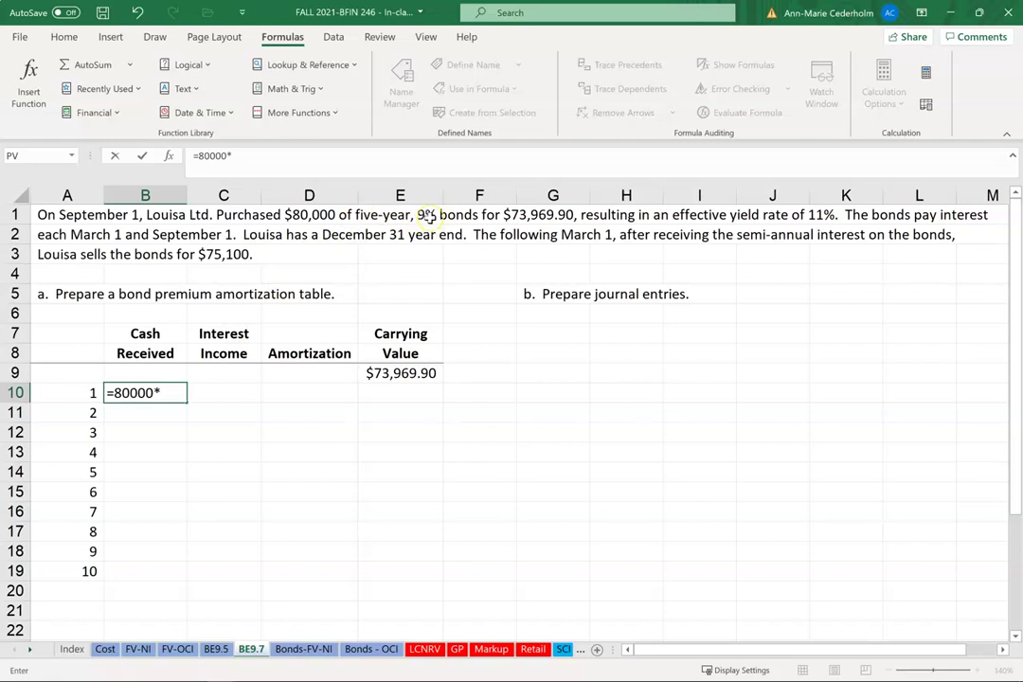
type("9%")
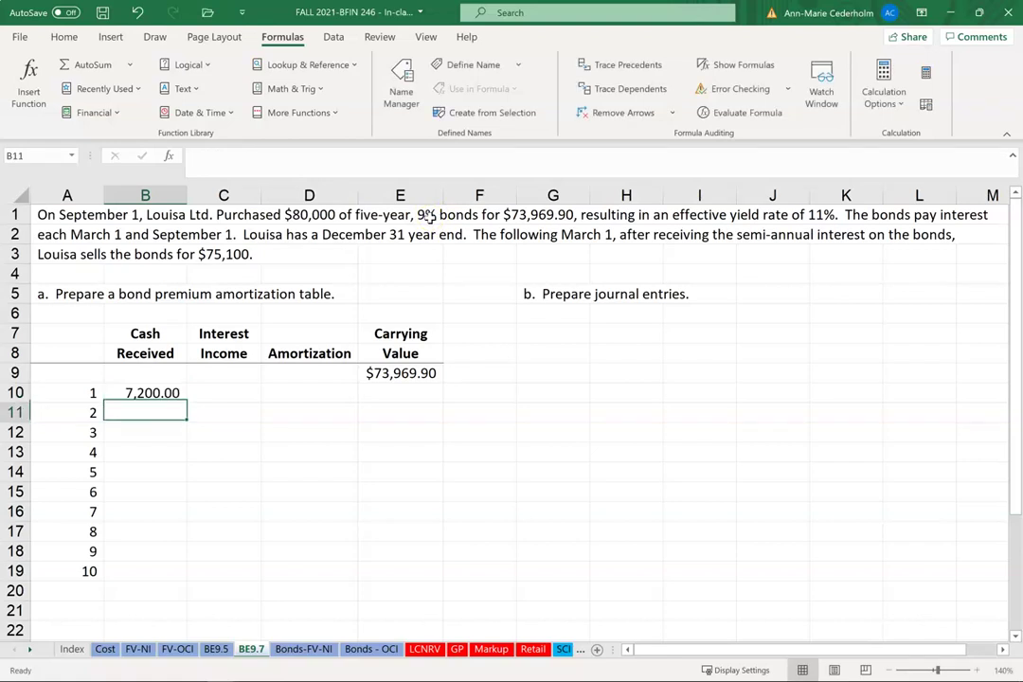
key("Up")
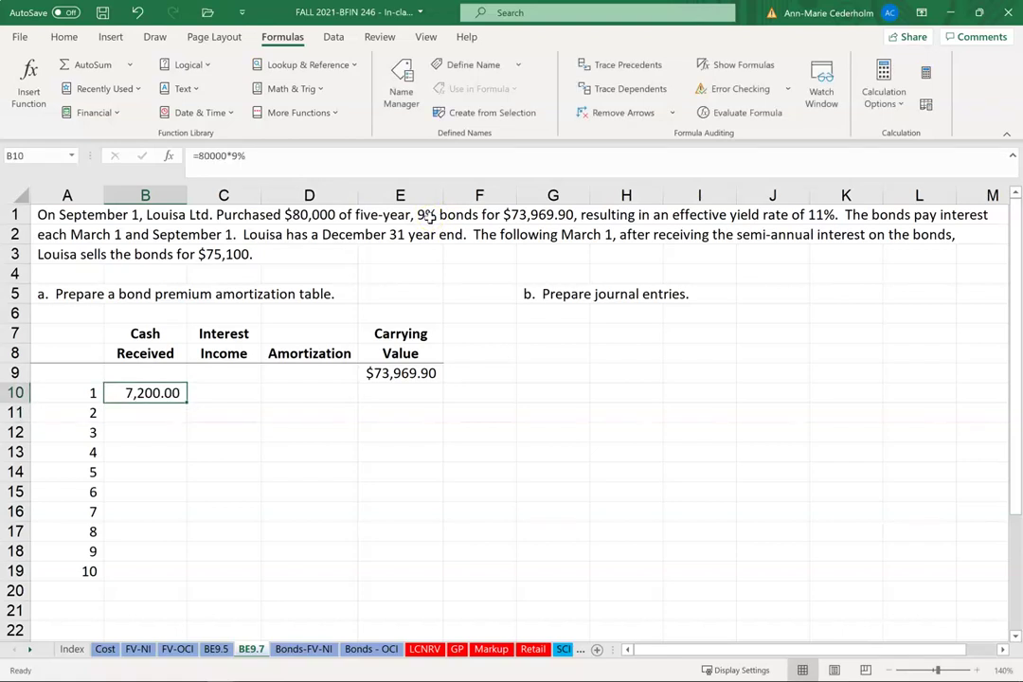
Change the period 1 cash received formula in B10 to =80000*9%/2 for a semi-annual payment.
left_click(303, 156)
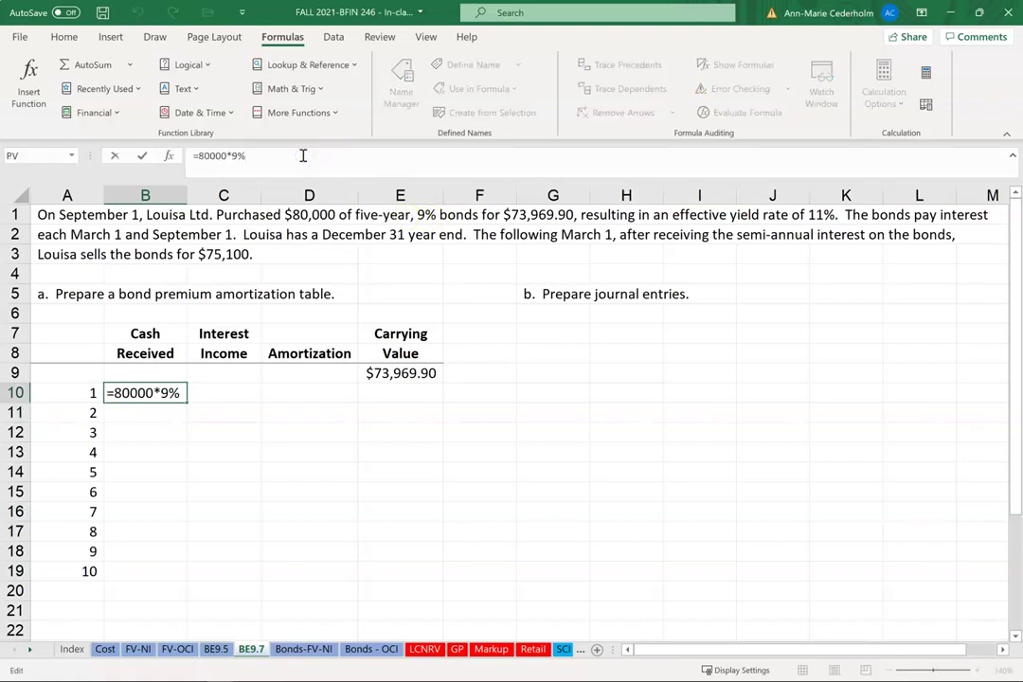
type("/2")
key("ctrl+Return")
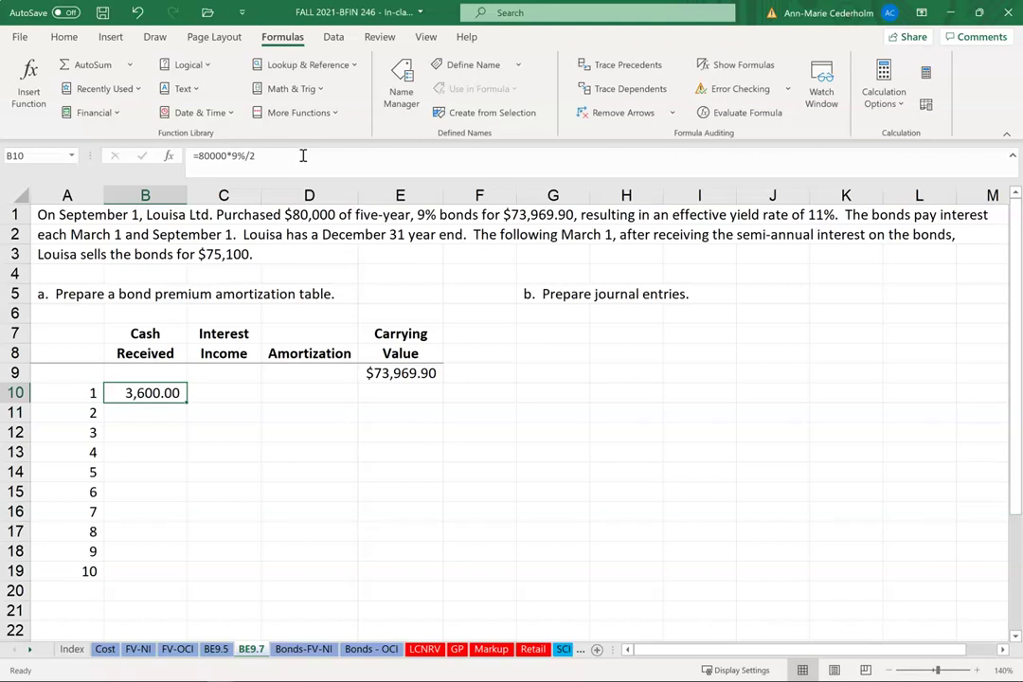
Replace the B10 formula with the constant 3600 and copy it down through B19 for all ten periods.
type("3600")
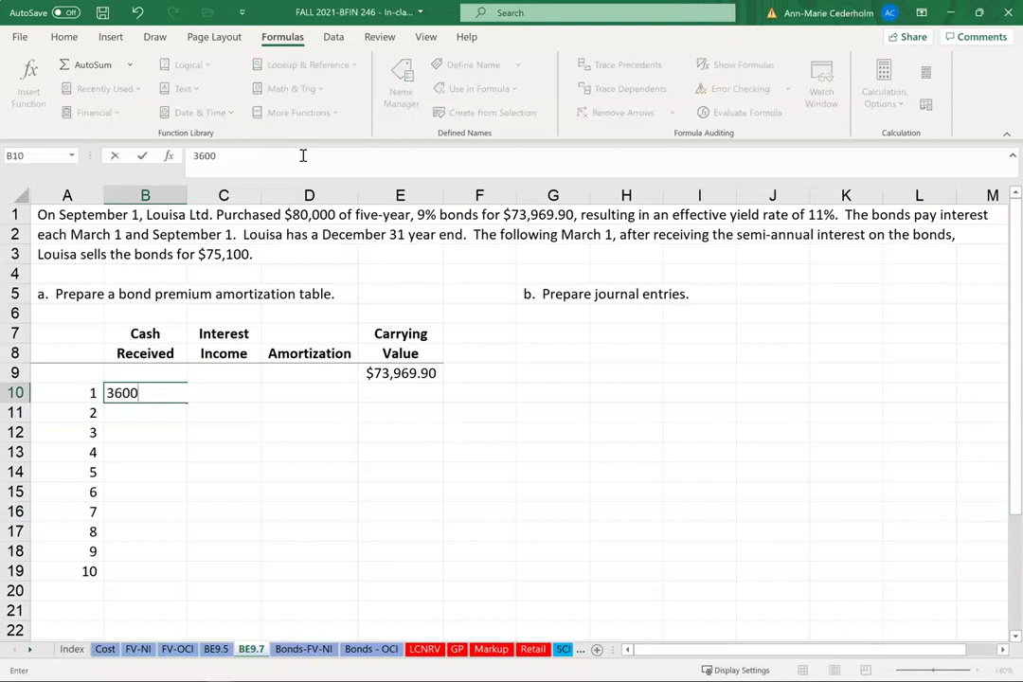
key("Return")
key("Up")
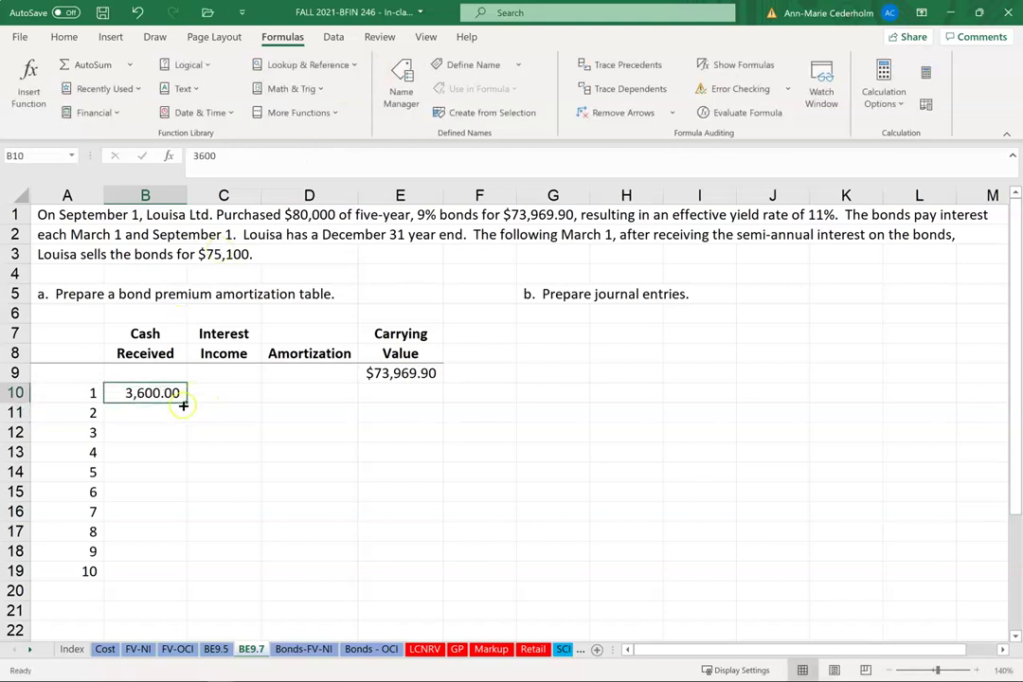
left_click_drag(187, 402, 158, 573)
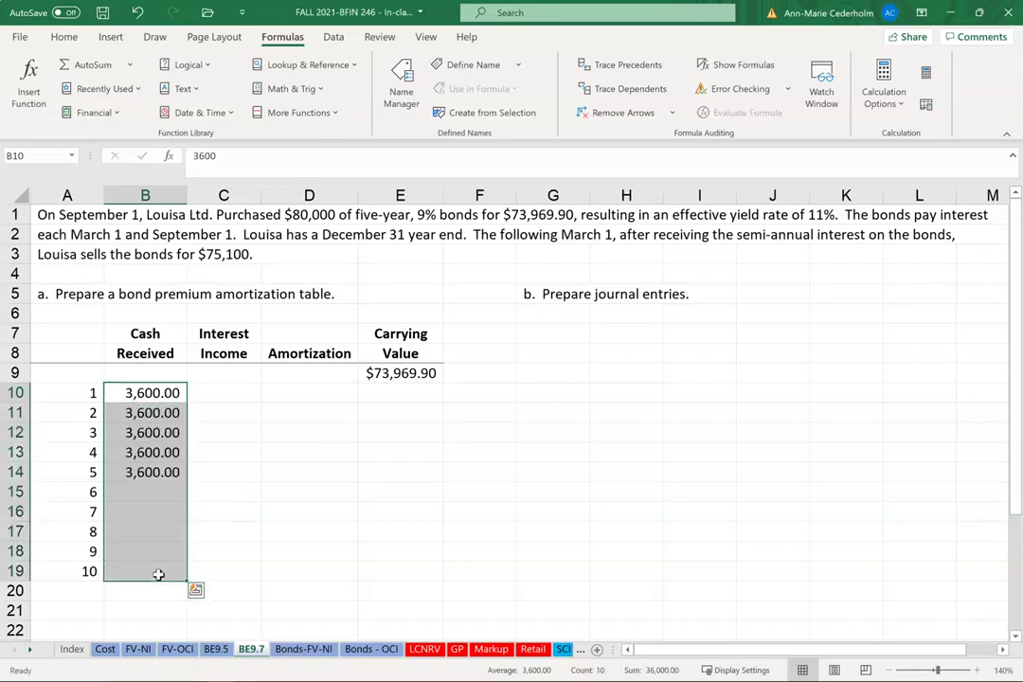
Enter the formula =E9*C9 in C10 as the interest income for period 1.
left_click(219, 394)
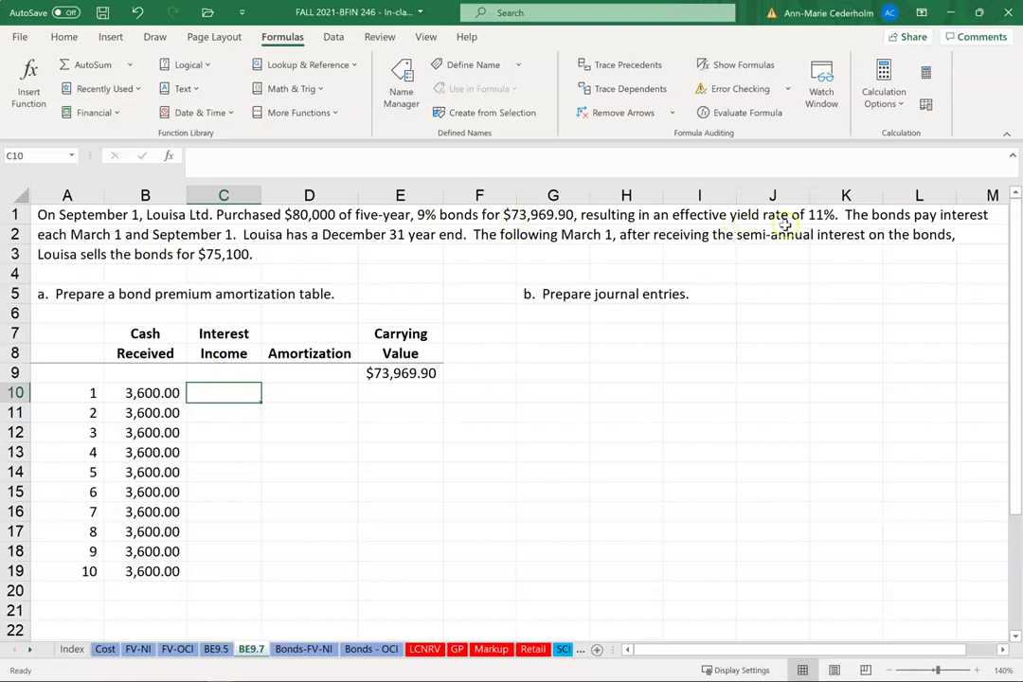
type("=")
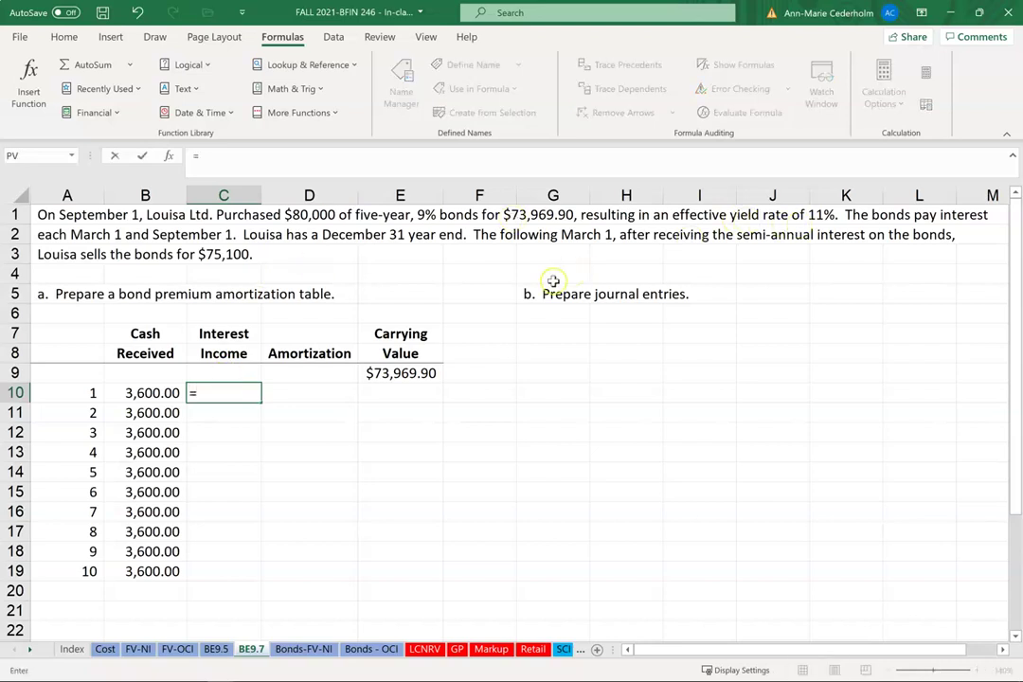
left_click(399, 373)
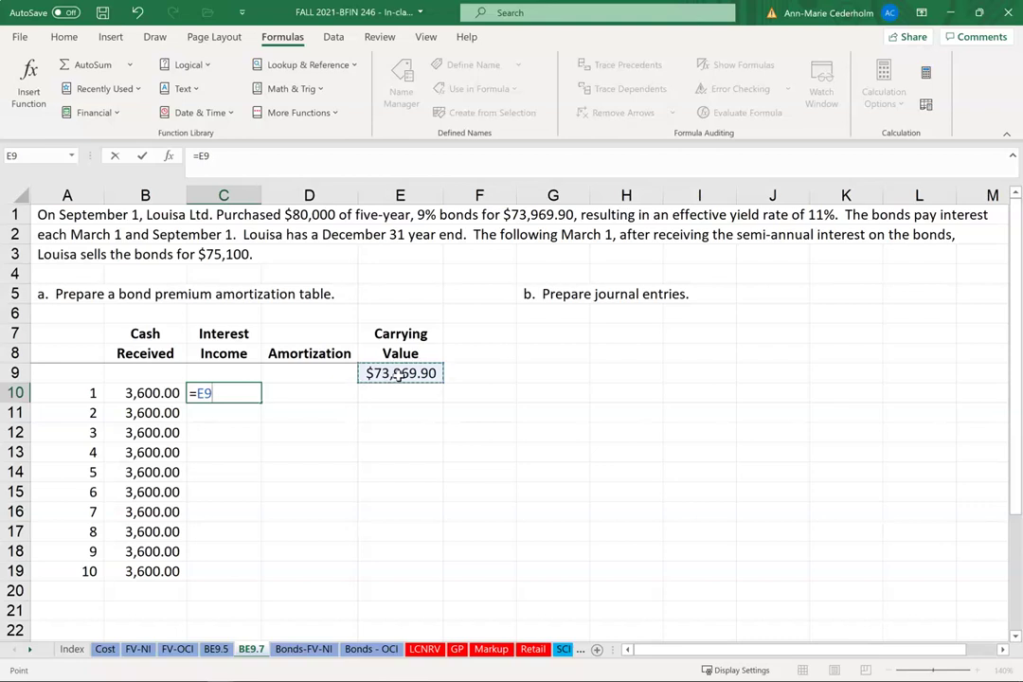
type("*C9")
key("Return")
left_click(224, 389)
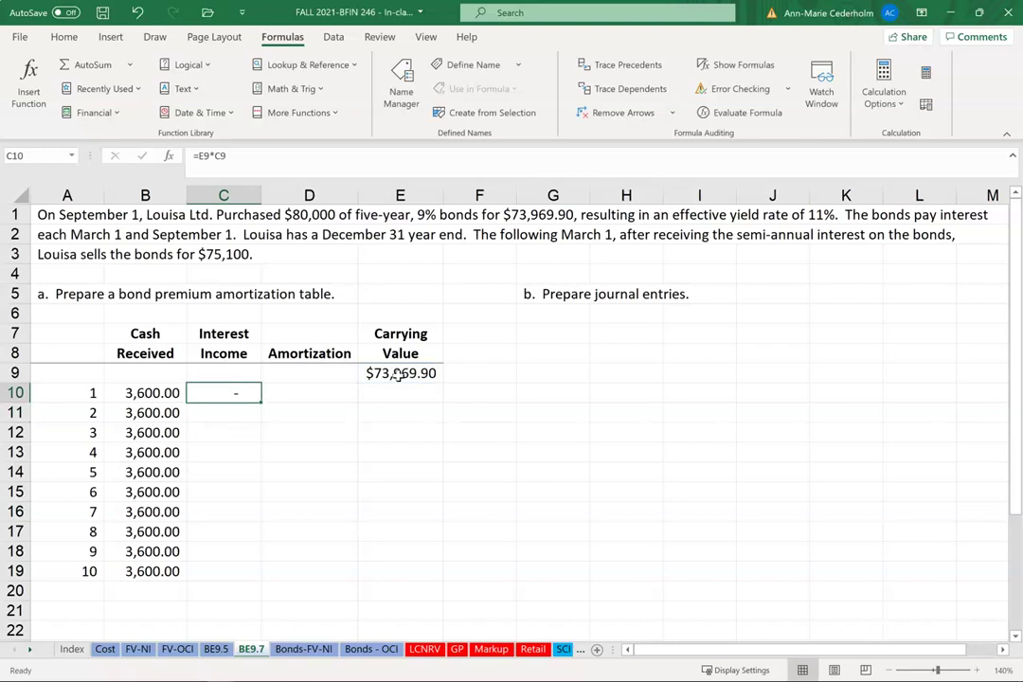
Enter the 11% effective yield rate in C9 above the interest income figures.
left_click(222, 373)
left_click(210, 156)
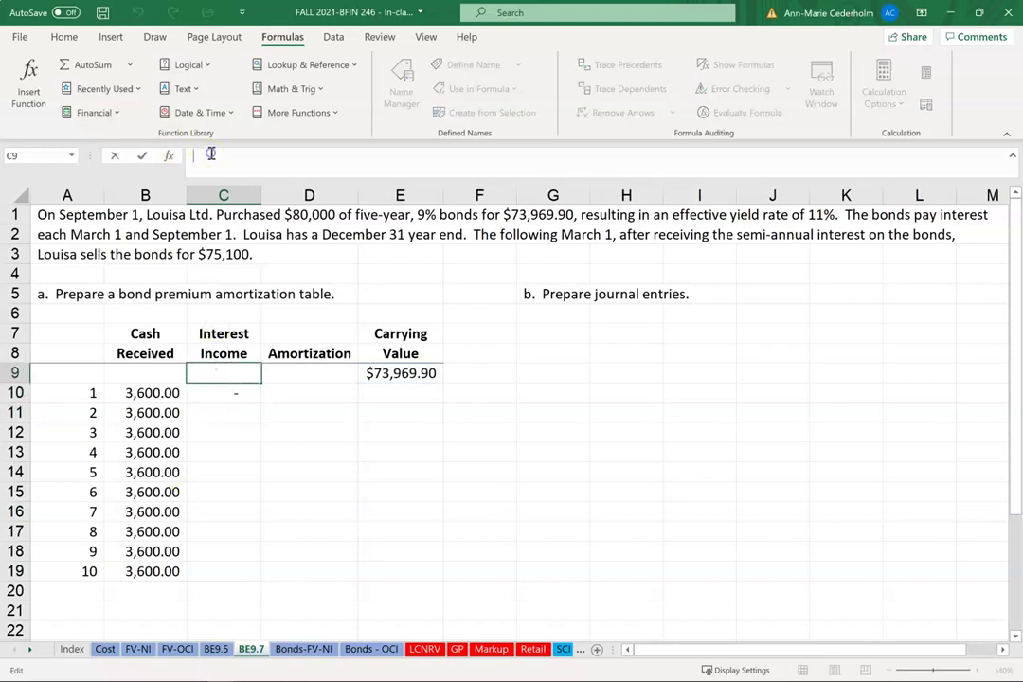
type("11%")
key("Return")
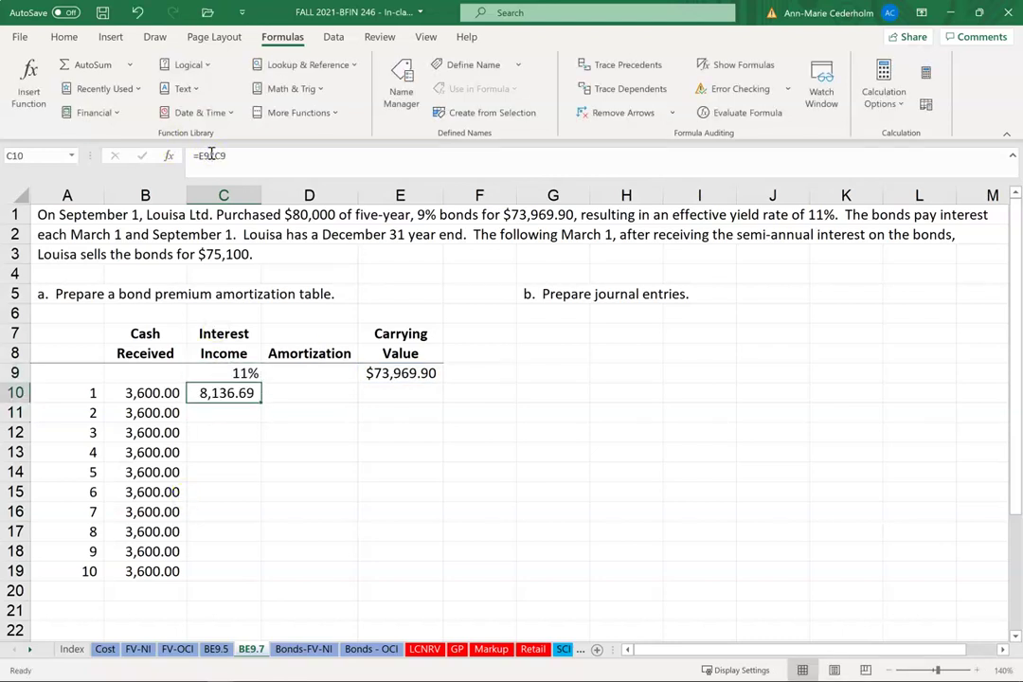
Divide the interest income formula in C10 by 2, making it =E9*C9/2.
left_click(254, 155)
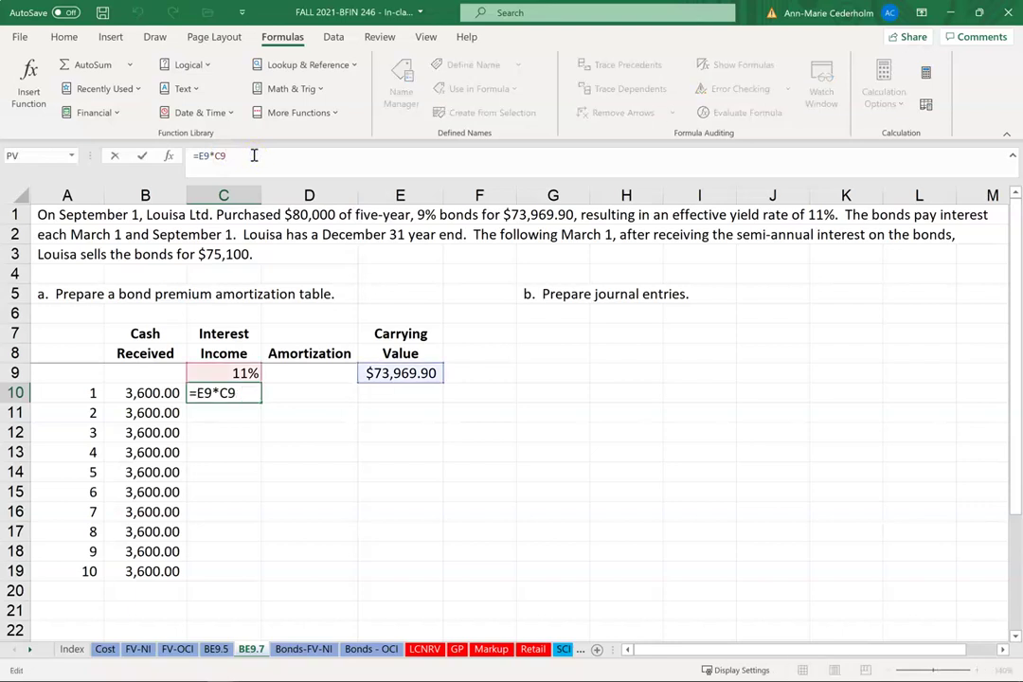
type("/2")
key("Return")
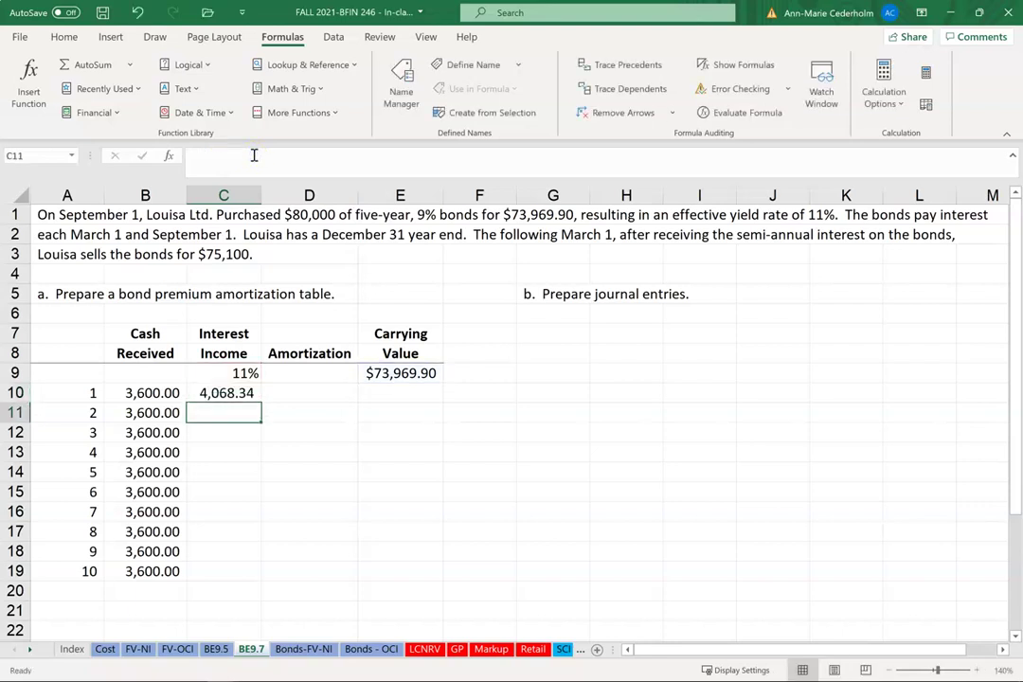
Enter the formula =C10-B10 in D10 as the amortization for period 1.
key("Up")
key("Right")
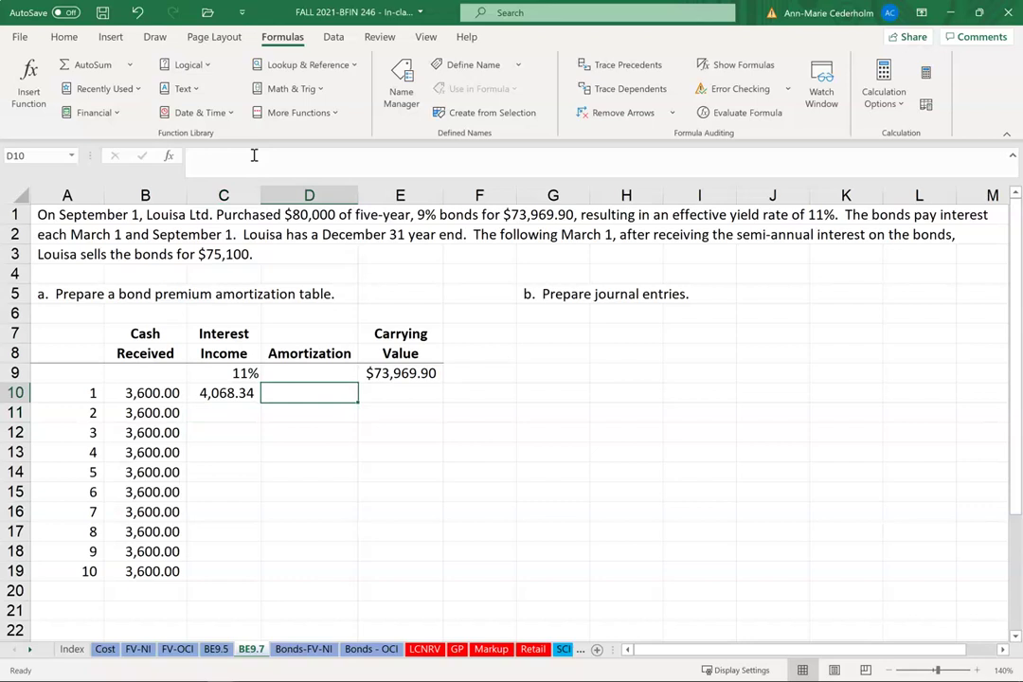
type("=")
key("Left")
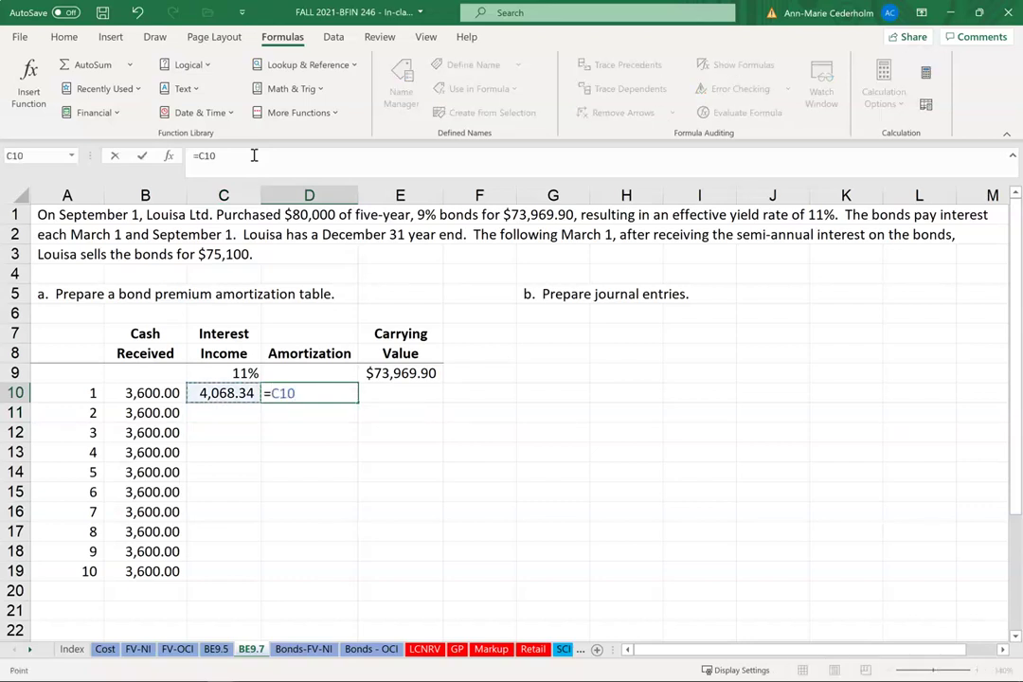
type("-")
key("Left")
key("Left")
key("Return")
key("Up")
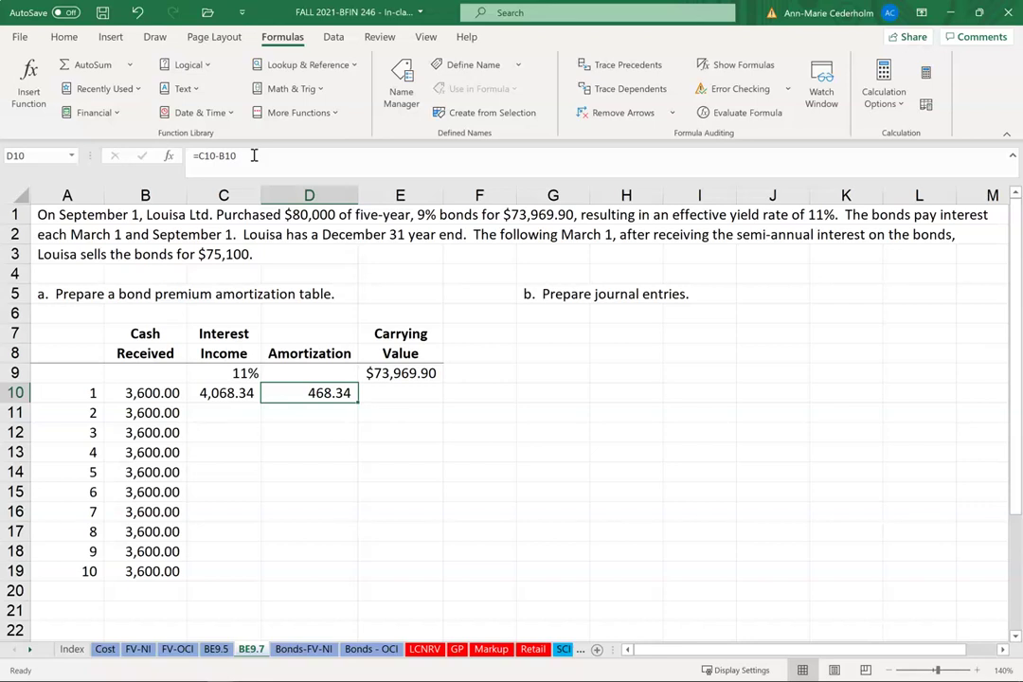
Enter the formula =E9+D10 in E10 as the carrying value after period 1.
key("Right")
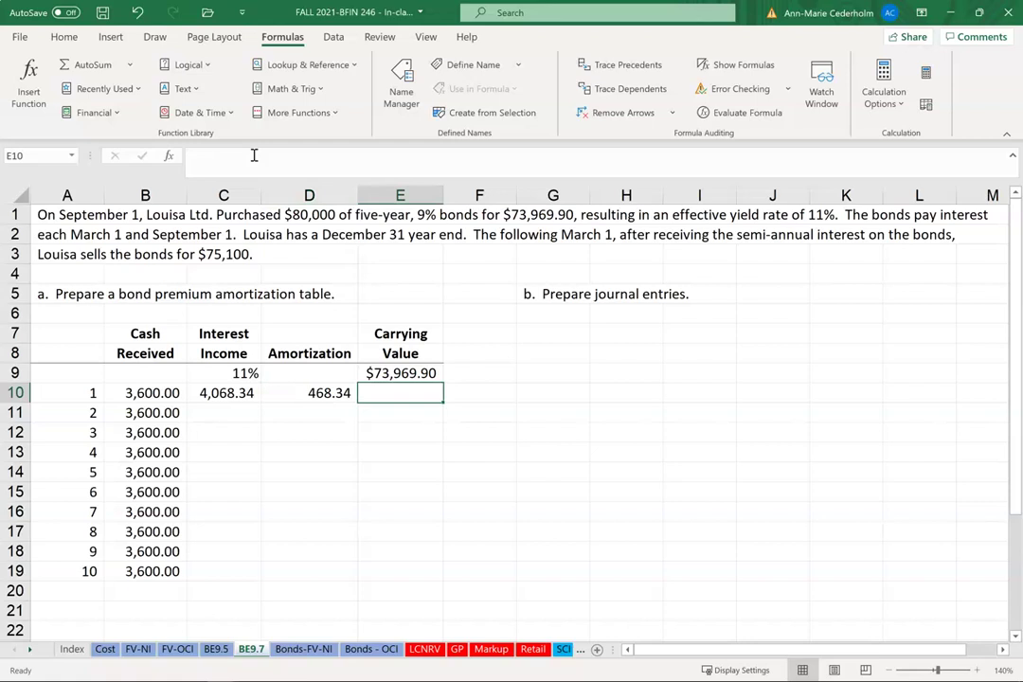
type("=")
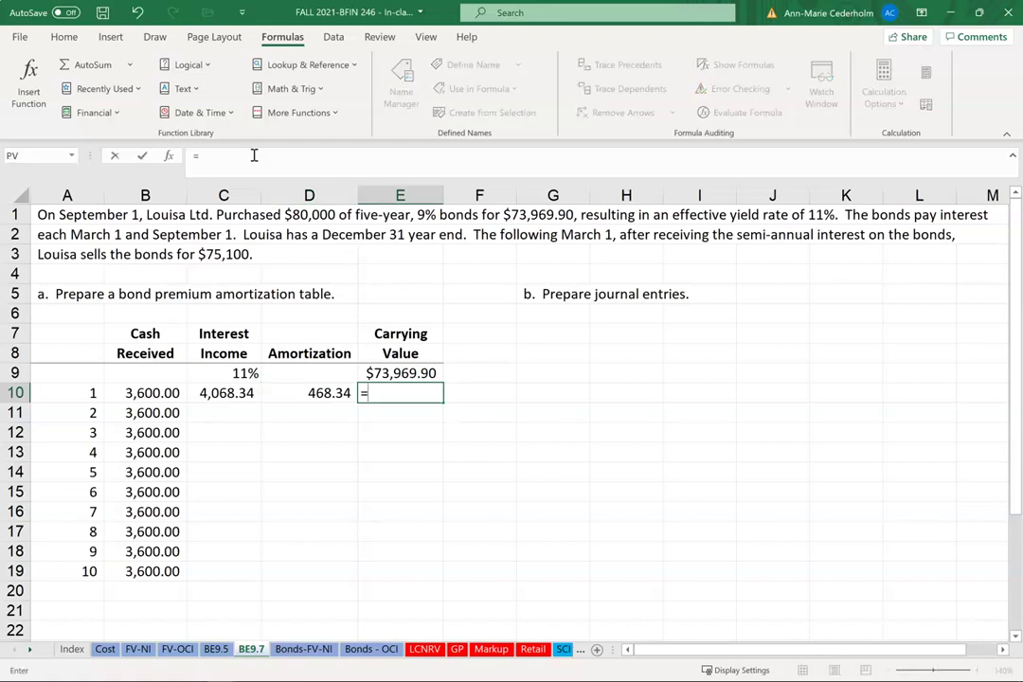
key("Up")
type("+")
key("Left")
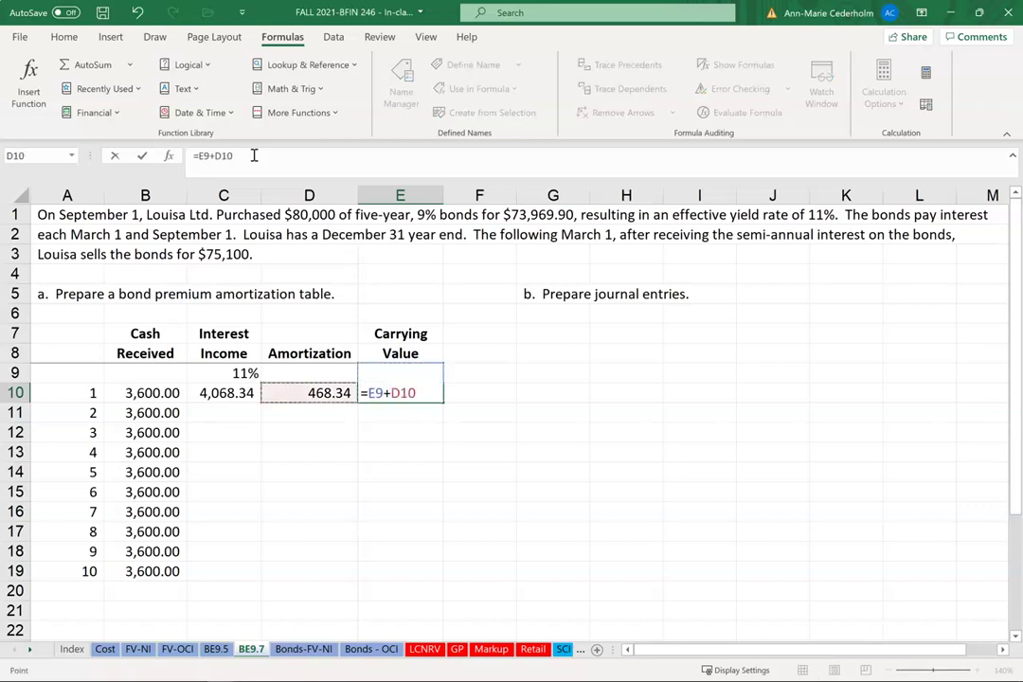
key("Return")
key("Up")
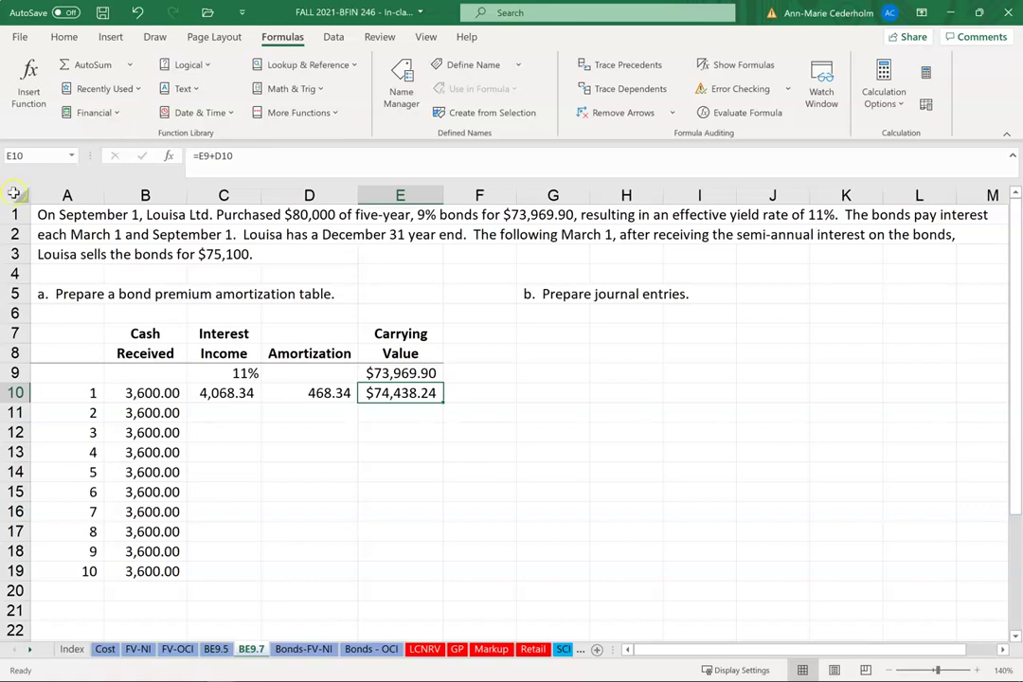
Make the rate reference in the C10 interest income formula absolute, giving =E9*$C$9/2.
left_click(228, 396)
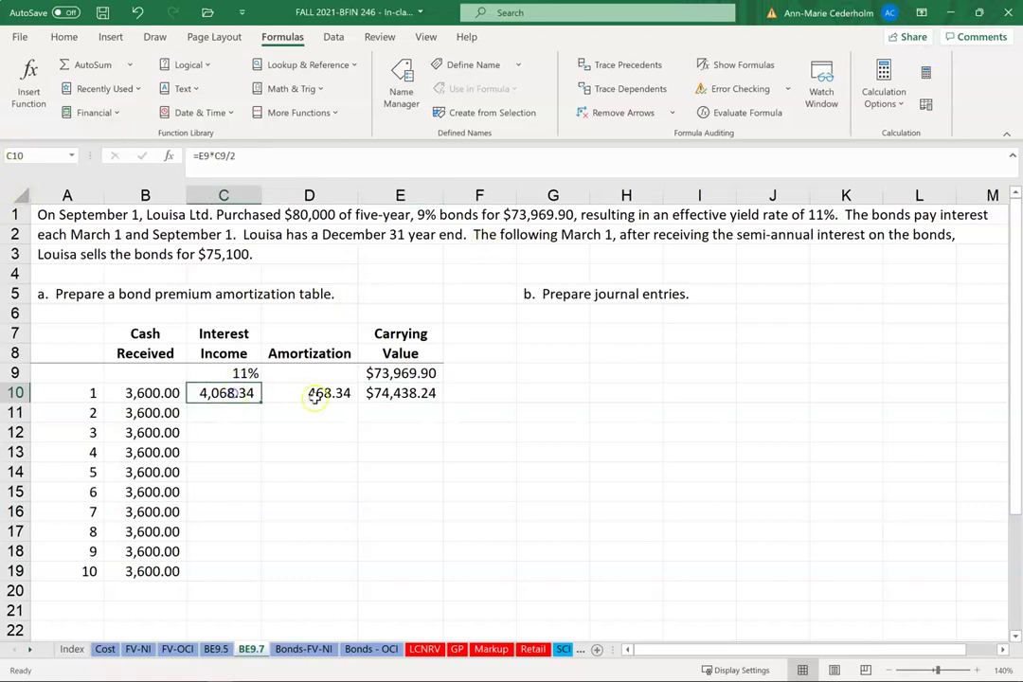
left_click(312, 393)
left_click(368, 393)
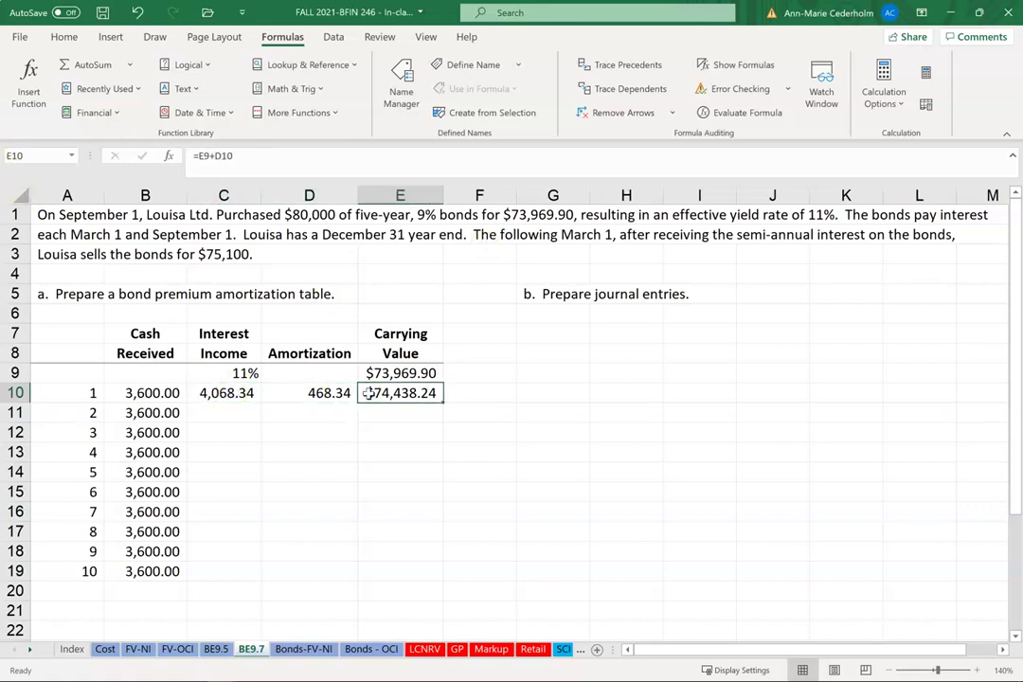
left_click(227, 393)
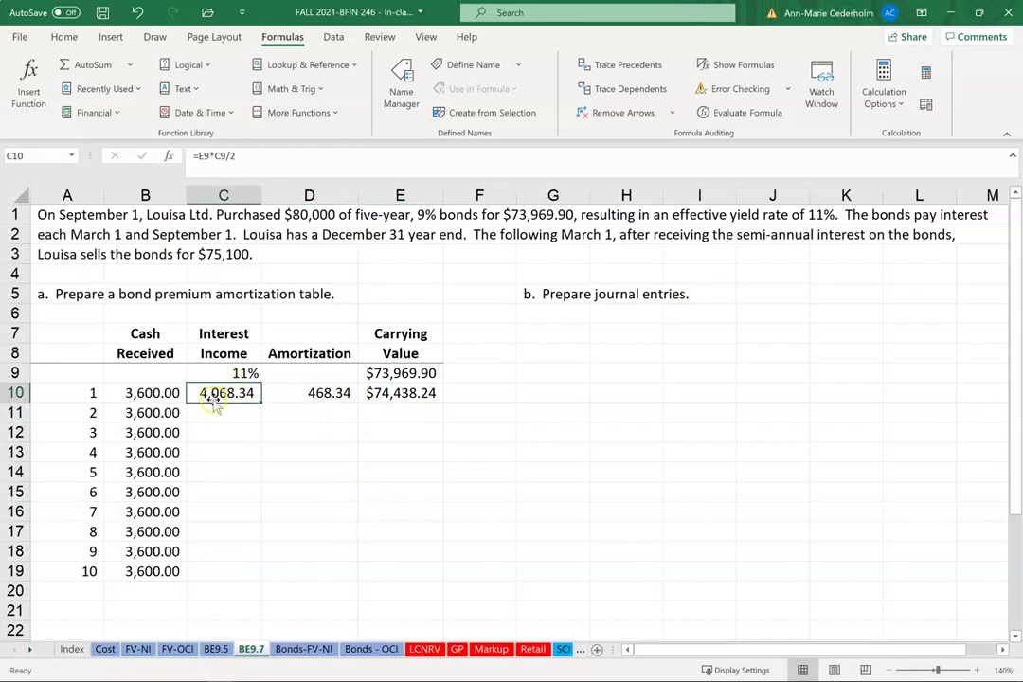
left_click(209, 156)
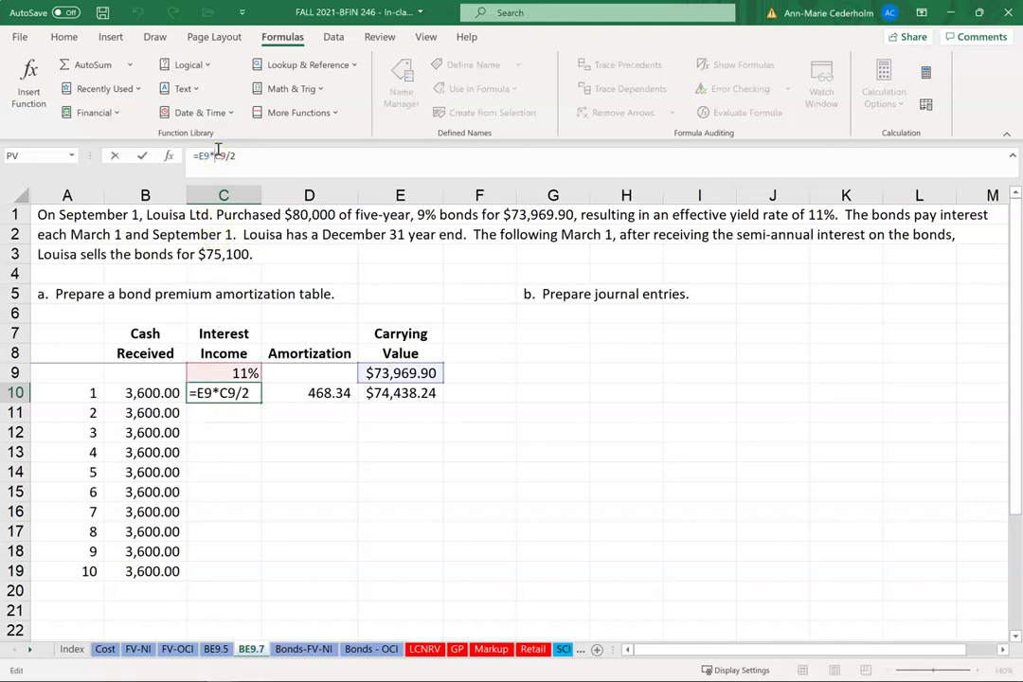
type("$C$")
key("Return")
key("Up")
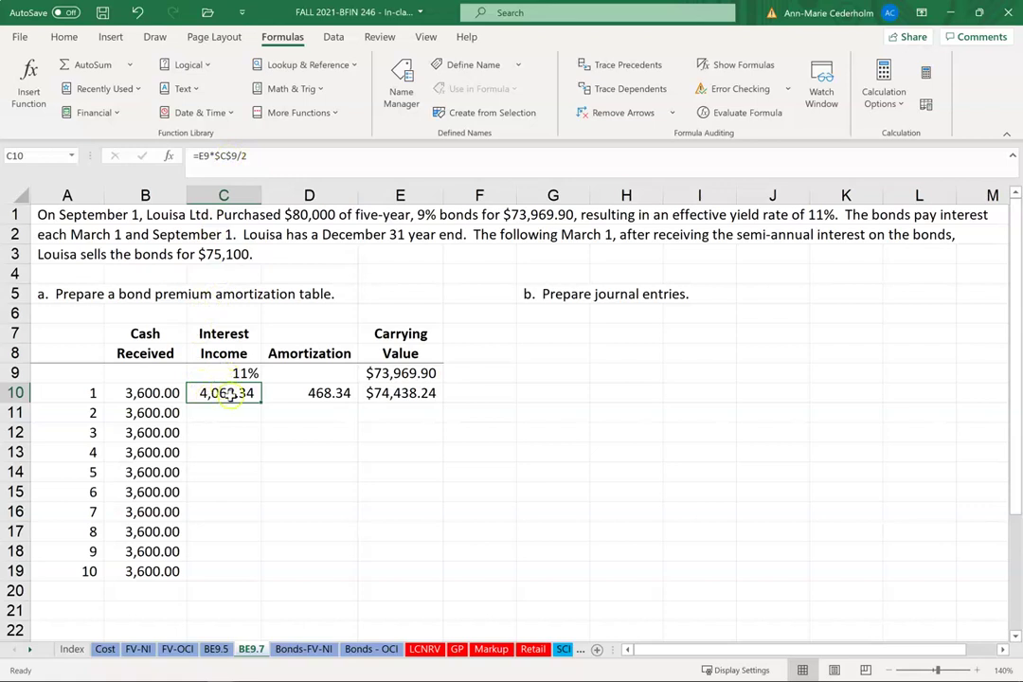
Fill the C10:E10 formulas down through row 19 and compare the carrying values in E9 and E19.
left_click(250, 451)
left_click_drag(222, 393, 441, 581)
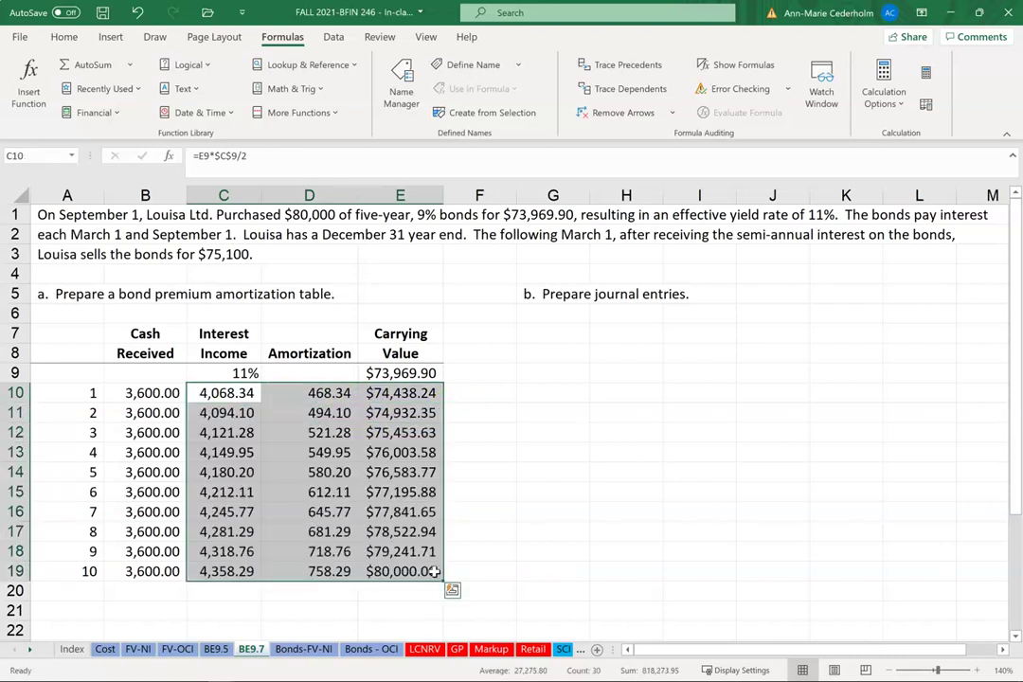
left_click(399, 573)
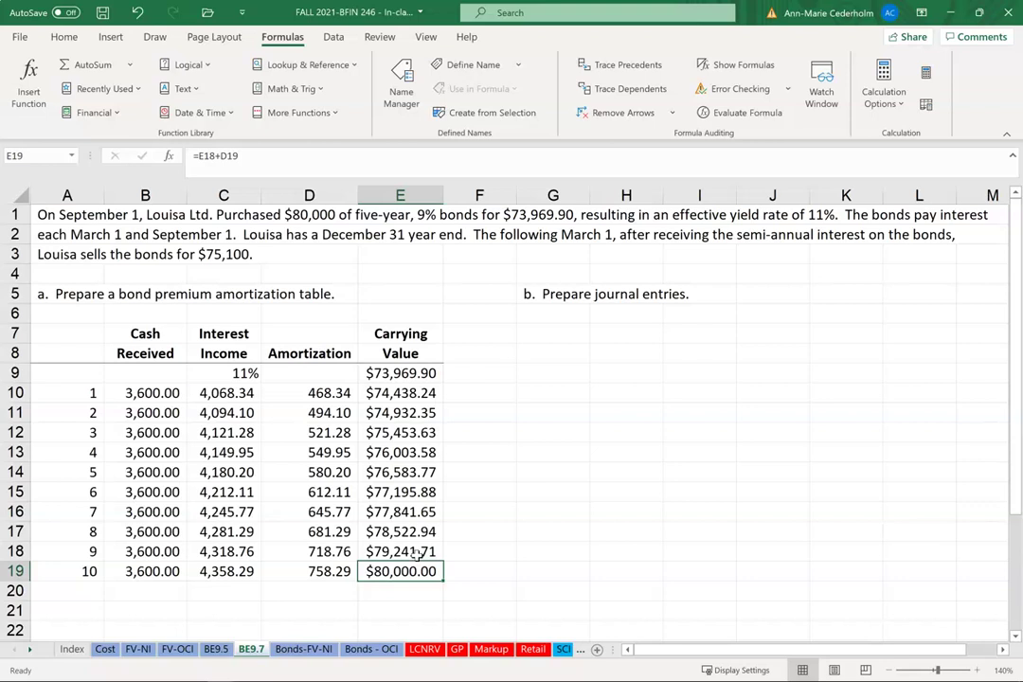
left_click(400, 373)
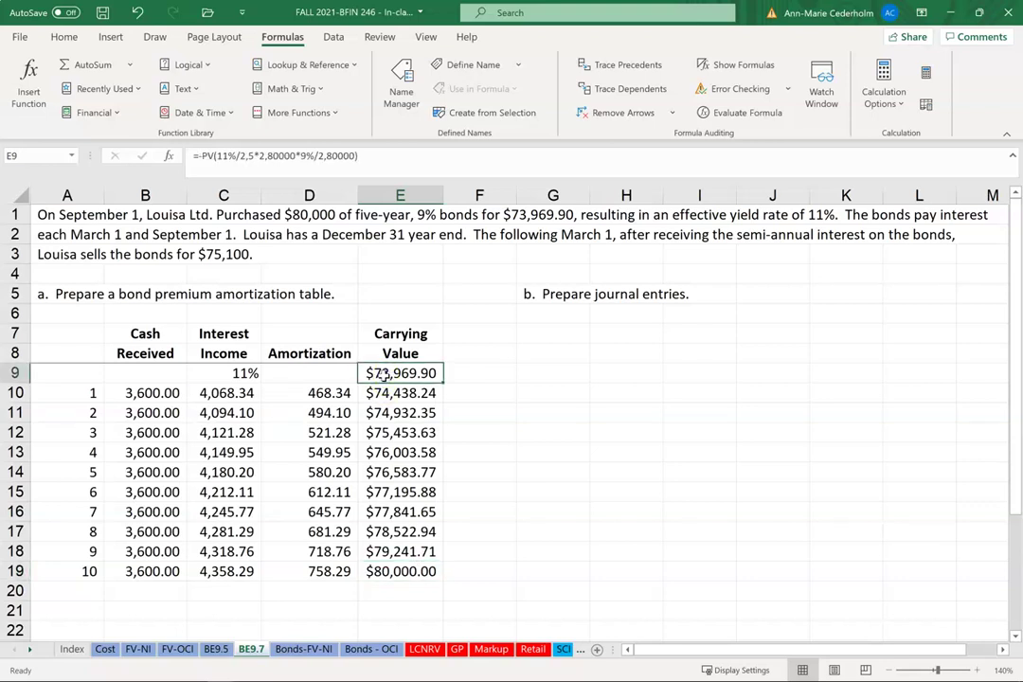
left_click(386, 374)
left_click(391, 573)
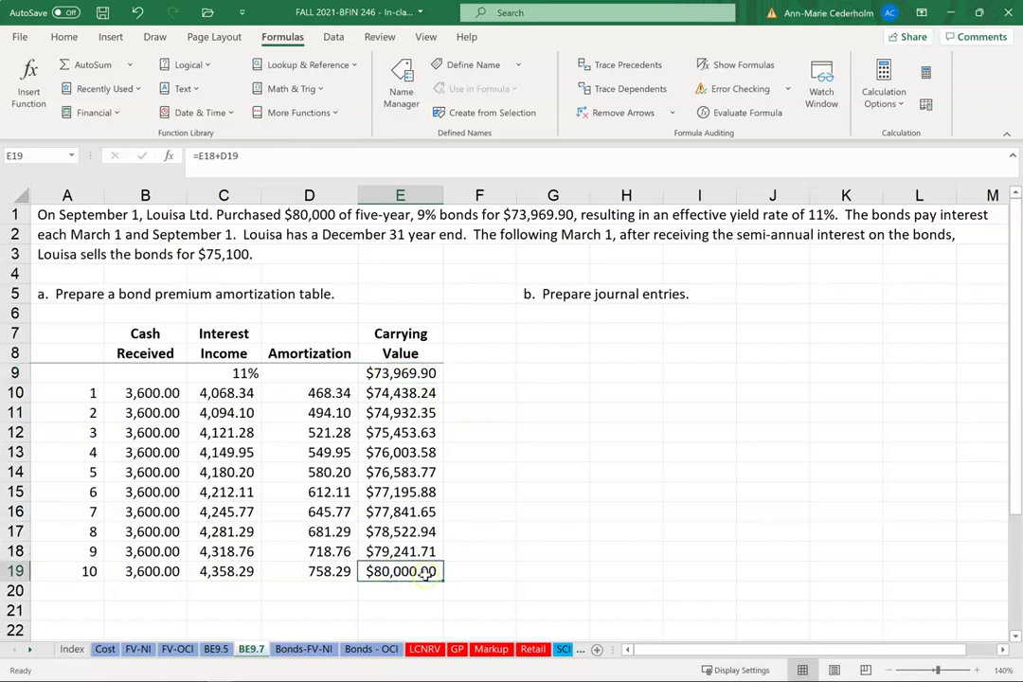
Highlight the 11% yield rate and the 9% bond rate in the problem text with the yellow highlighter.
left_click(309, 212)
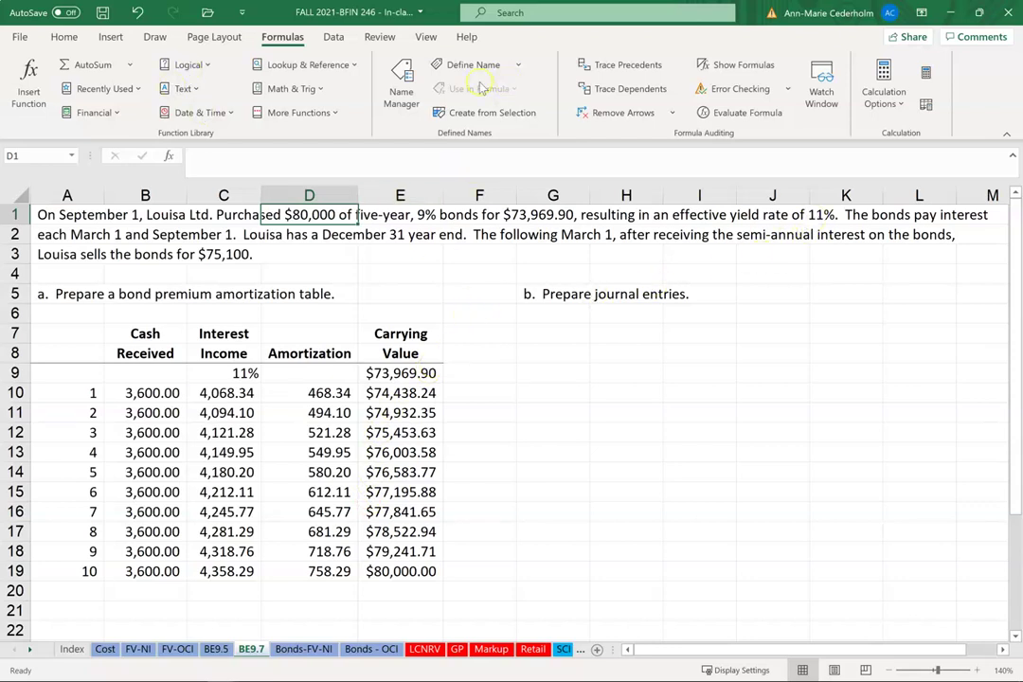
left_click(154, 37)
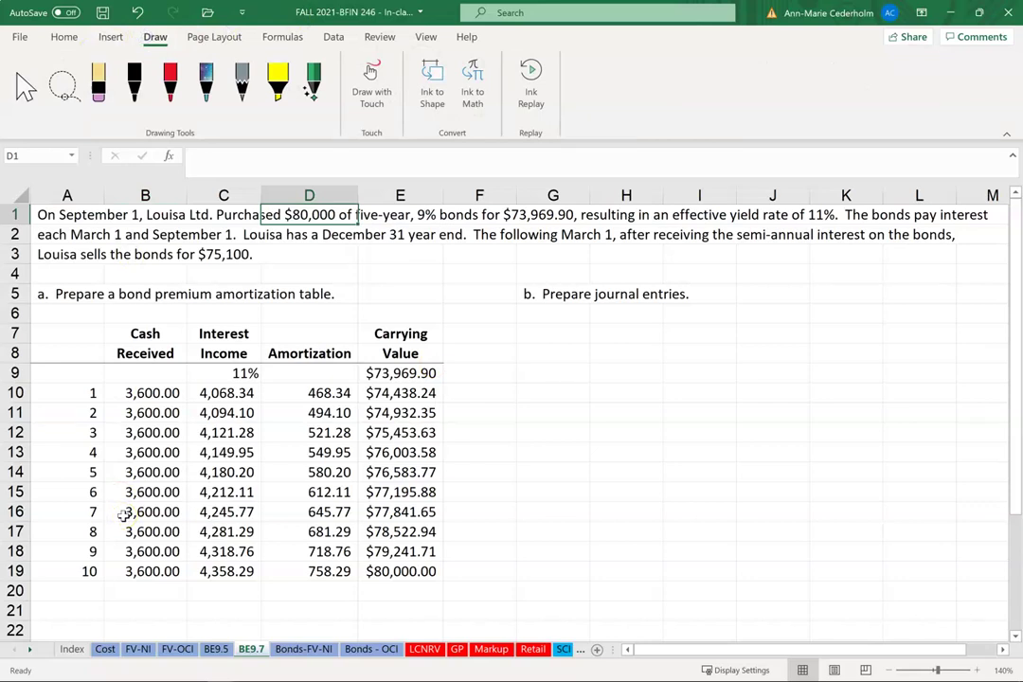
left_click(278, 83)
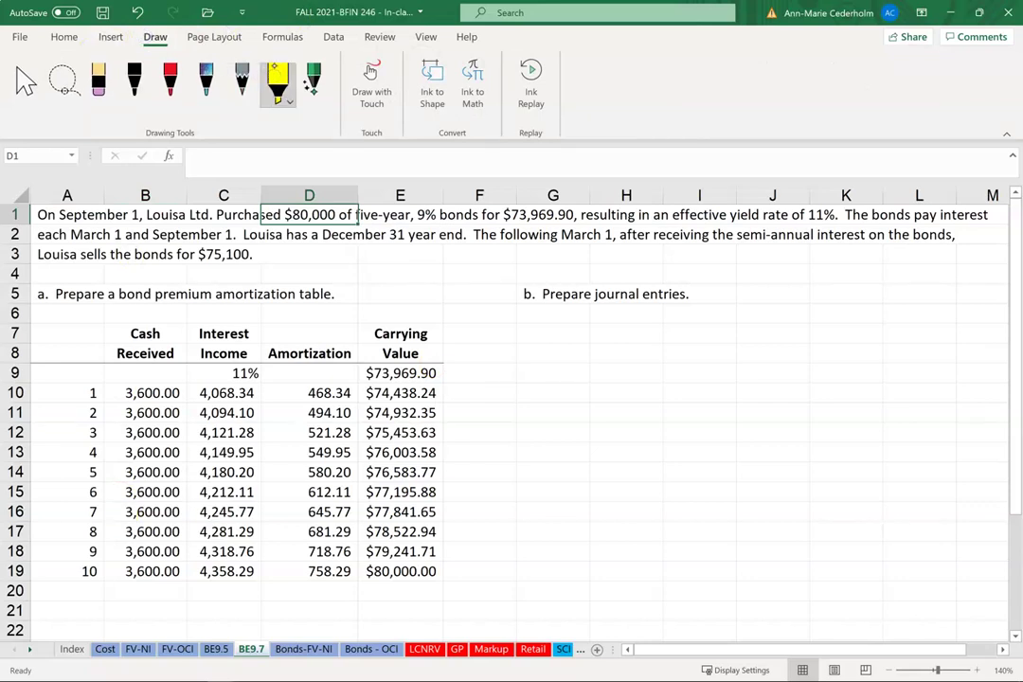
left_click_drag(807, 214, 837, 214)
left_click_drag(414, 214, 452, 214)
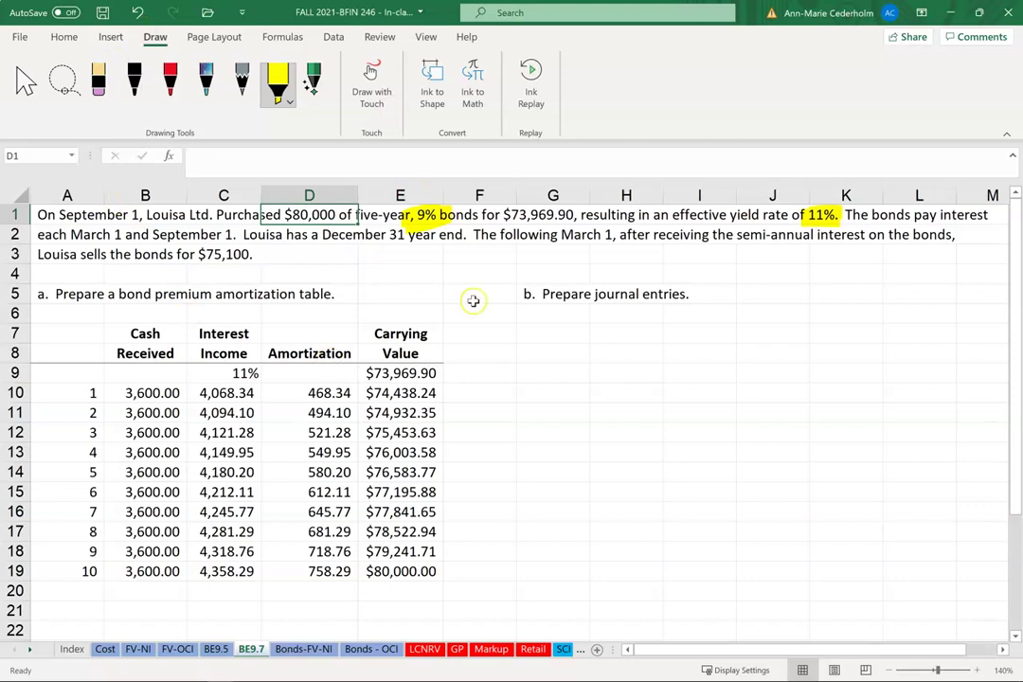
Examine the opening carrying value and its formula in E9.
left_click(507, 393)
left_click(445, 413)
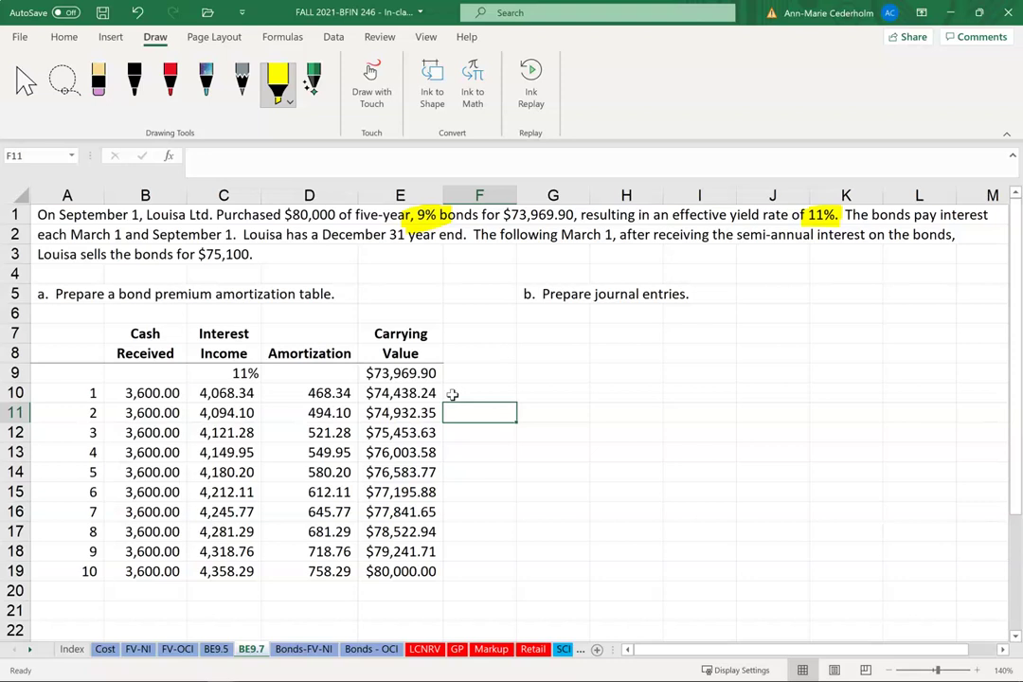
left_click(373, 373)
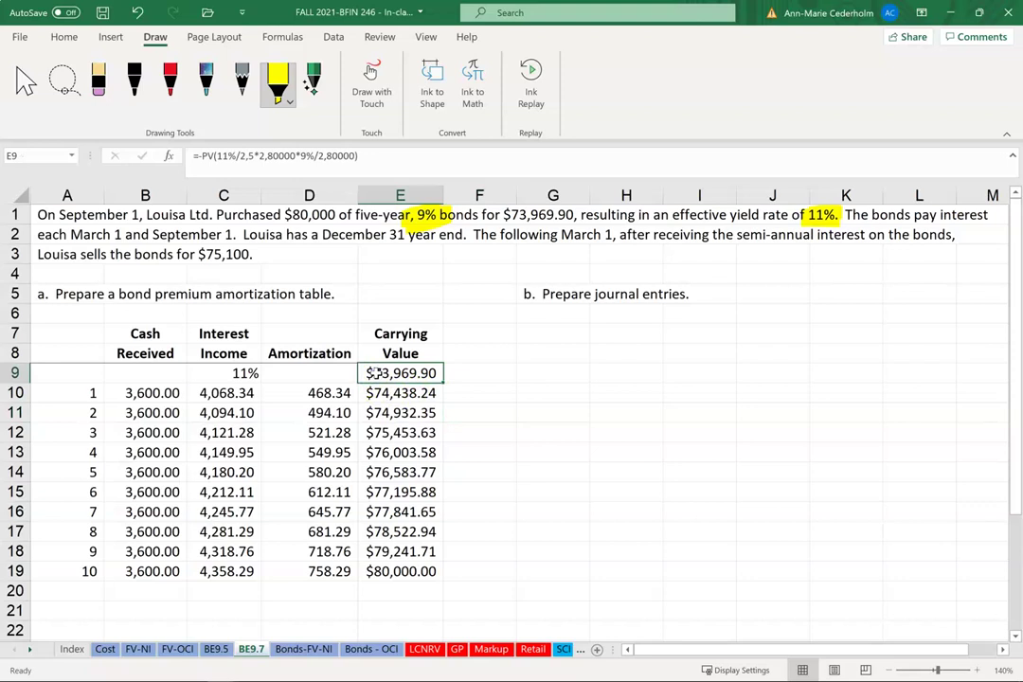
Try to enter September 1 in G6 as the date of the first journal entry.
left_click(395, 569)
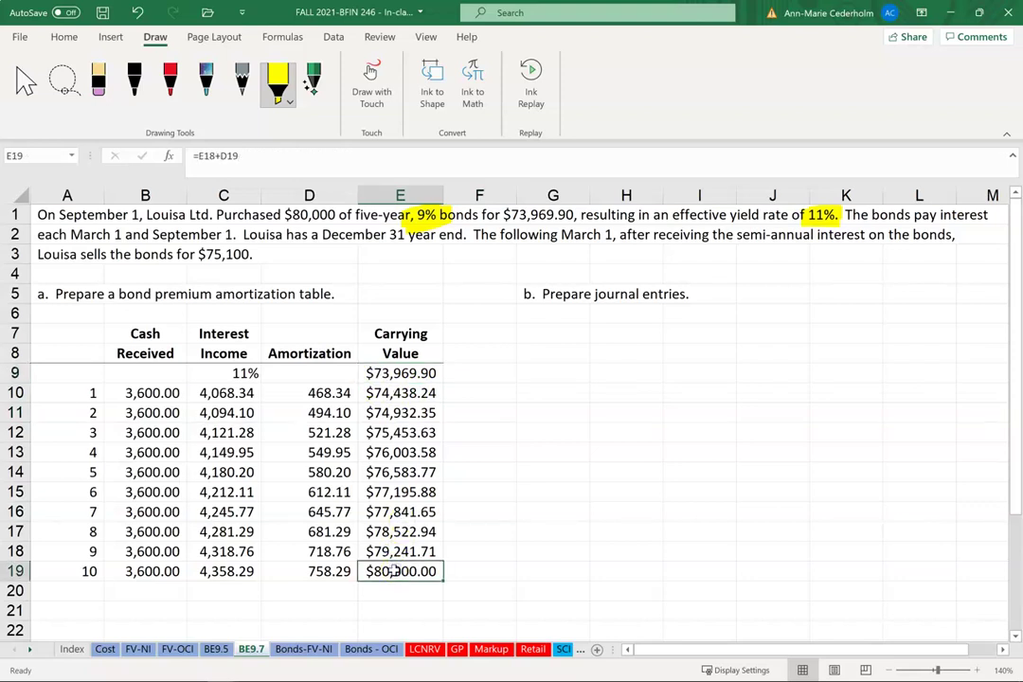
left_click(584, 338)
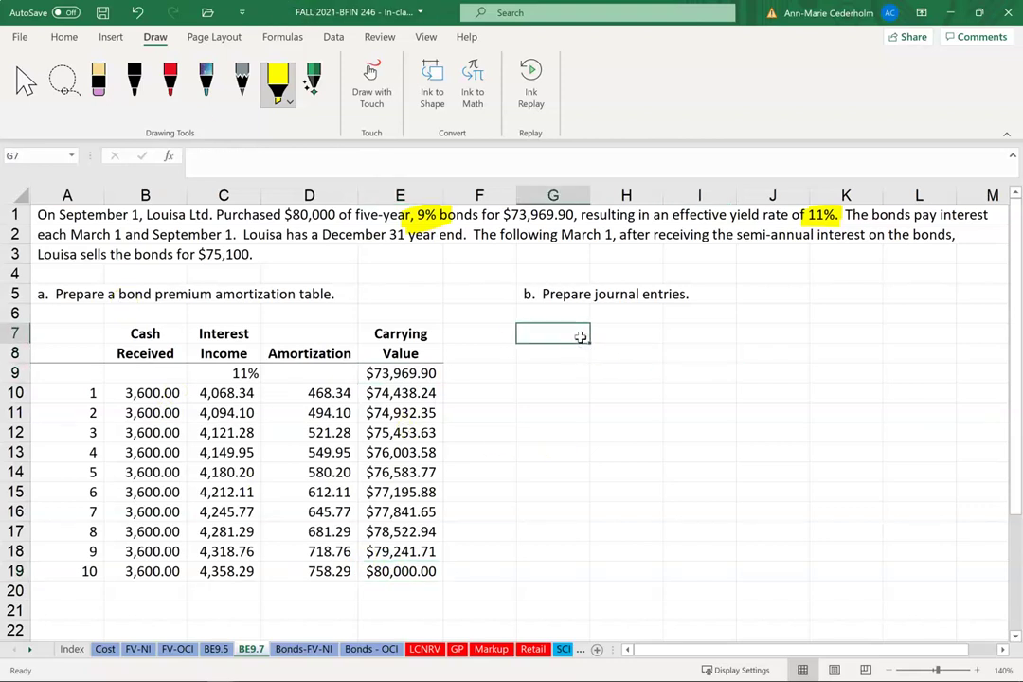
key("Up")
type("Sep")
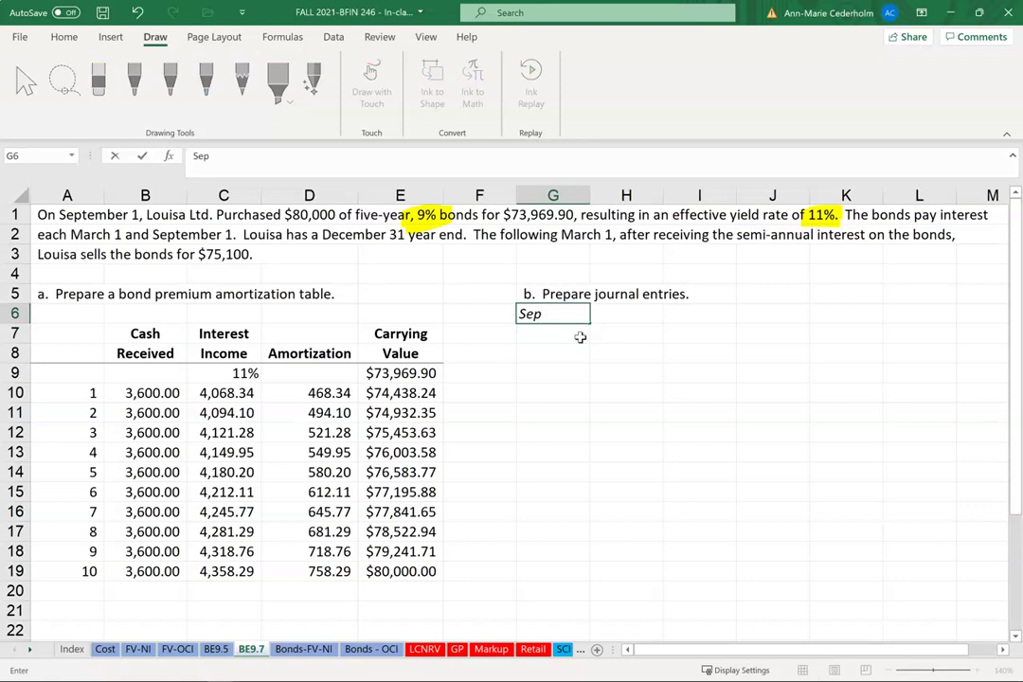
type("tember 1, 2")
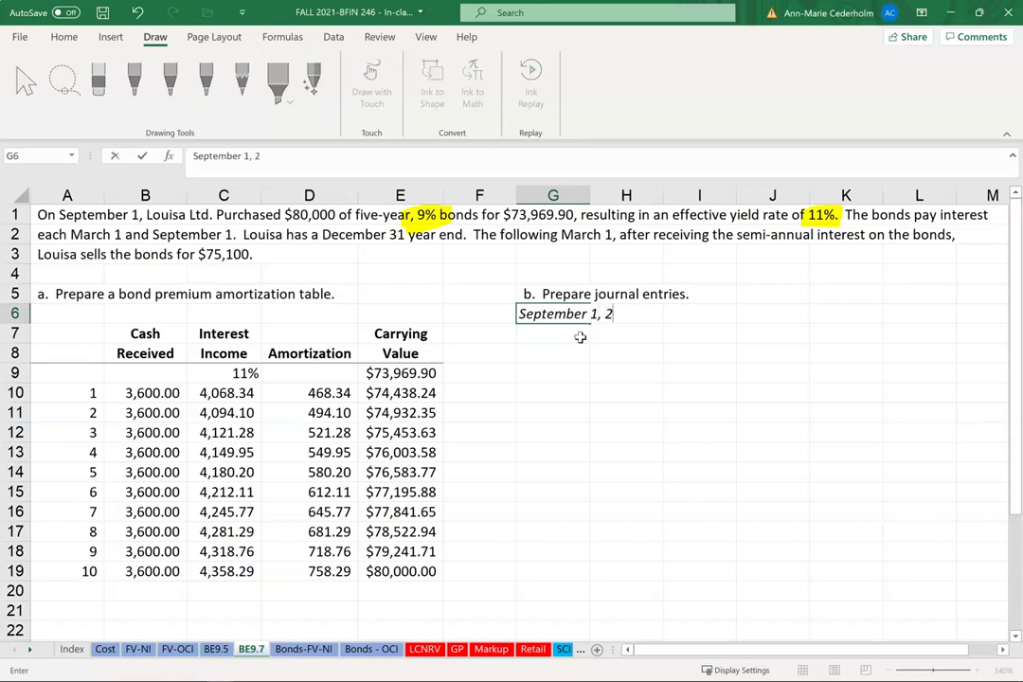
type("0")
key("BackSpace")
key("BackSpace")
key("BackSpace")
key("BackSpace")
key("BackSpace")
key("BackSpace")
type("1")
key("Return")
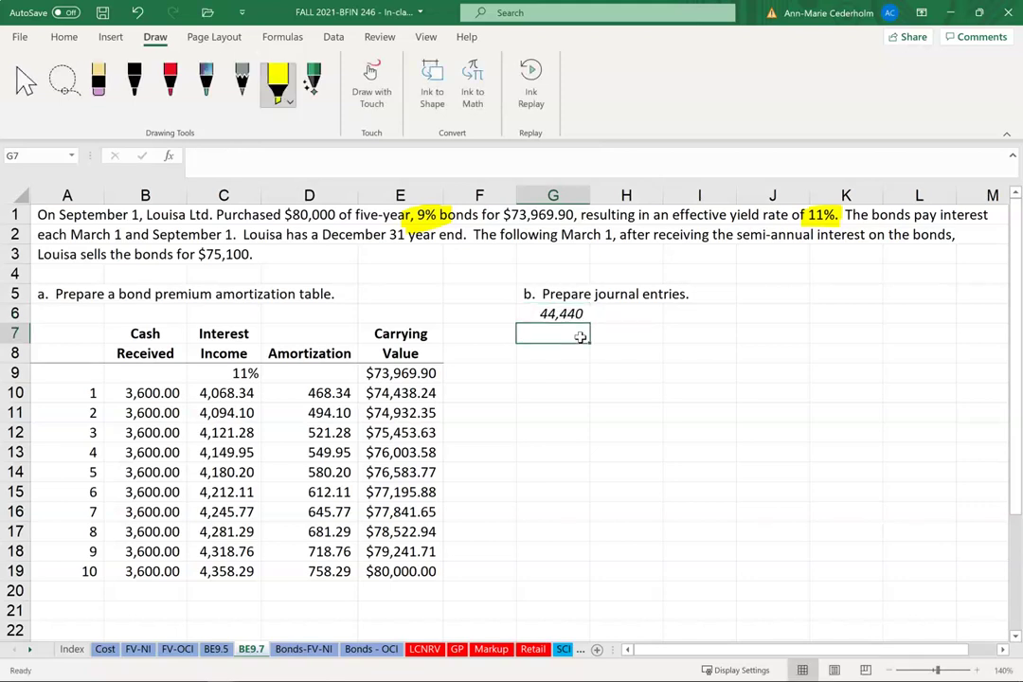
Enter September 1 as text in G6 to date the first journal entry.
key("Up")
key("Up")
key("Down")
type("'Sep")
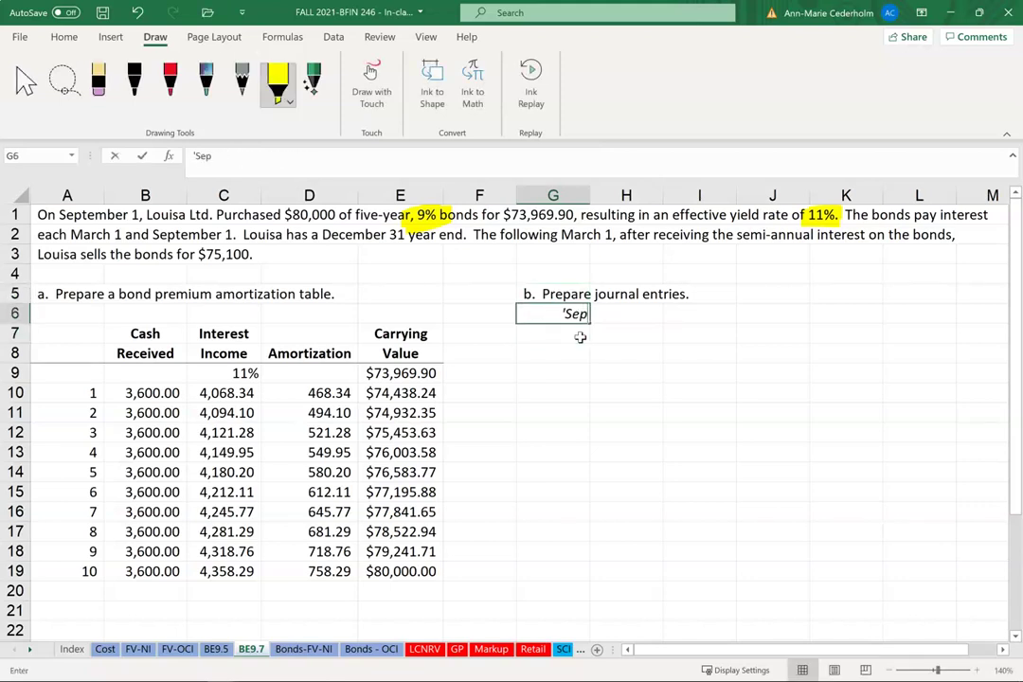
type("tember 1")
key("Return")
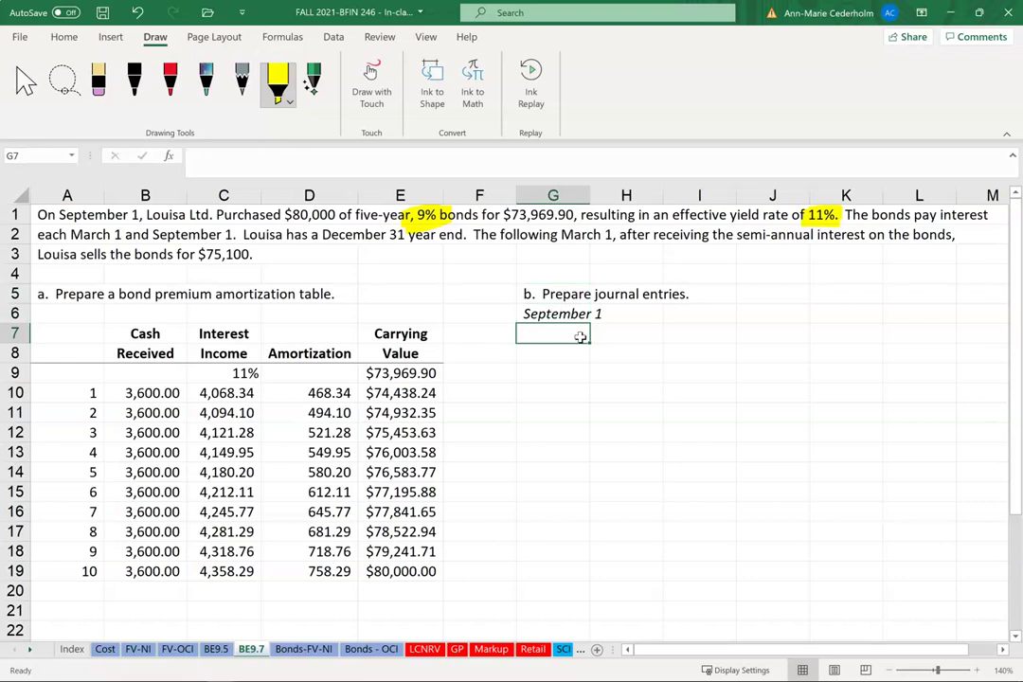
Enter the debit line "DR. Bond Investment at Amortized Cost" in G7 under the September 1 date.
type("DR.  ")
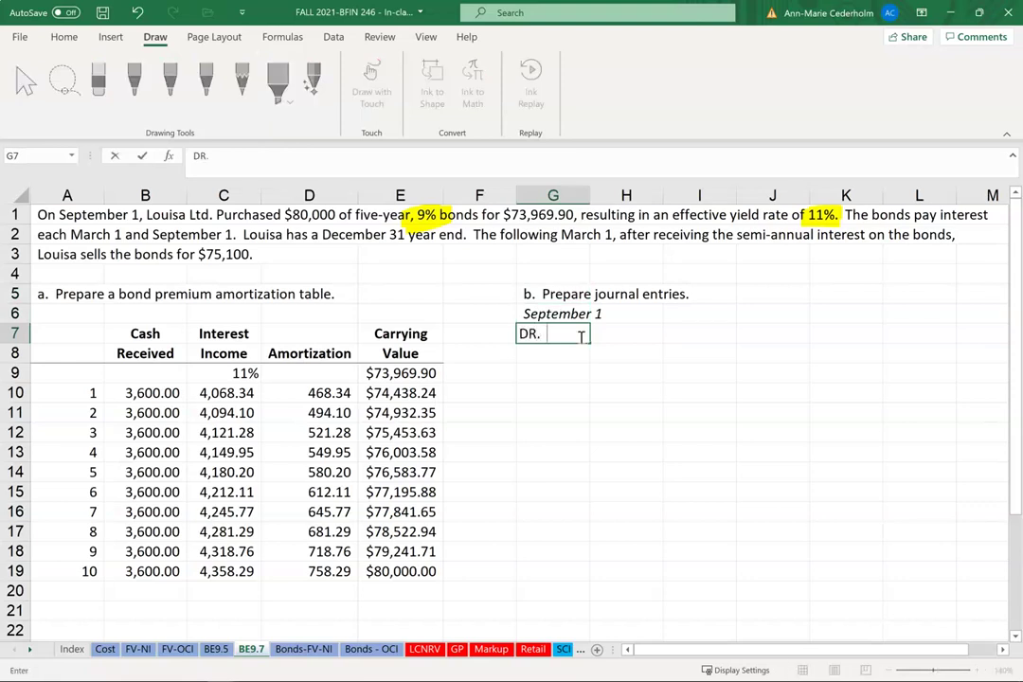
type("Bond Invest")
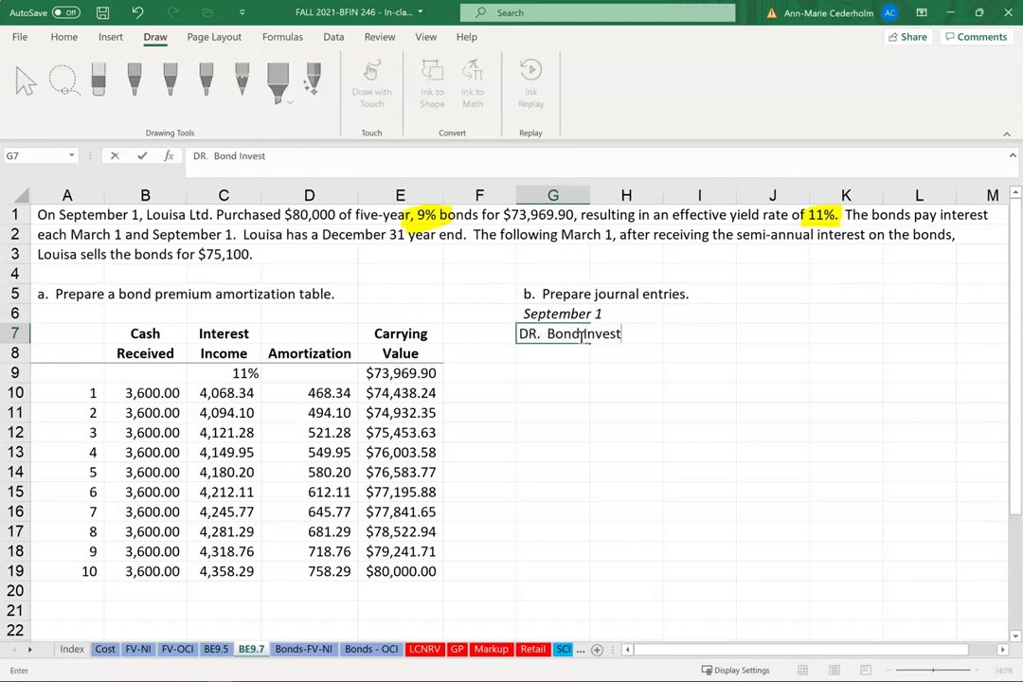
type("ment at Amorti")
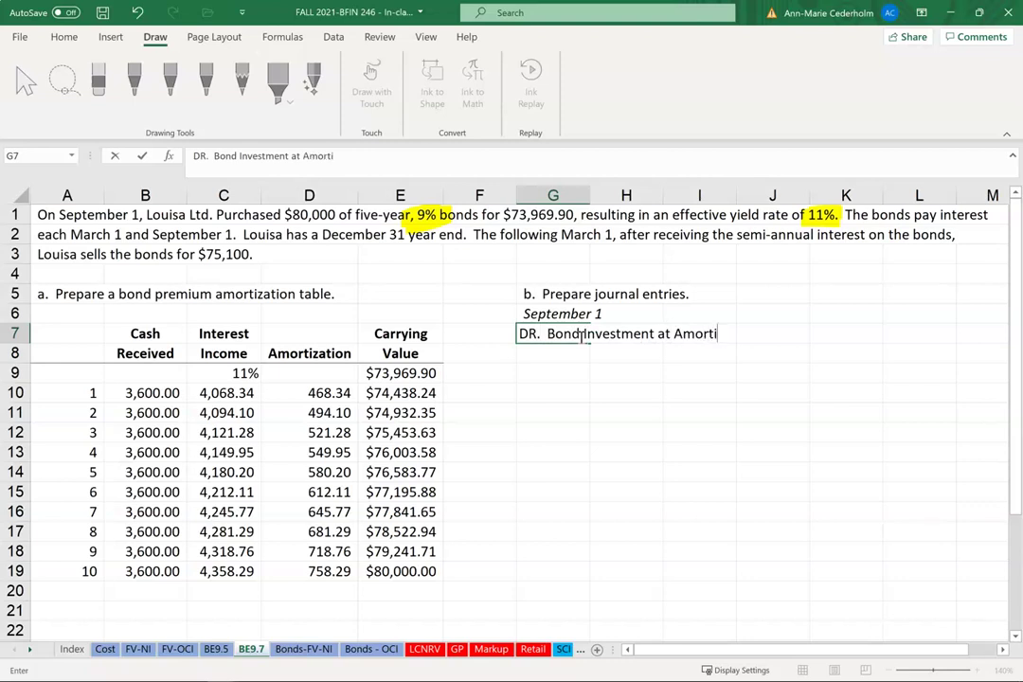
type("zed Cost")
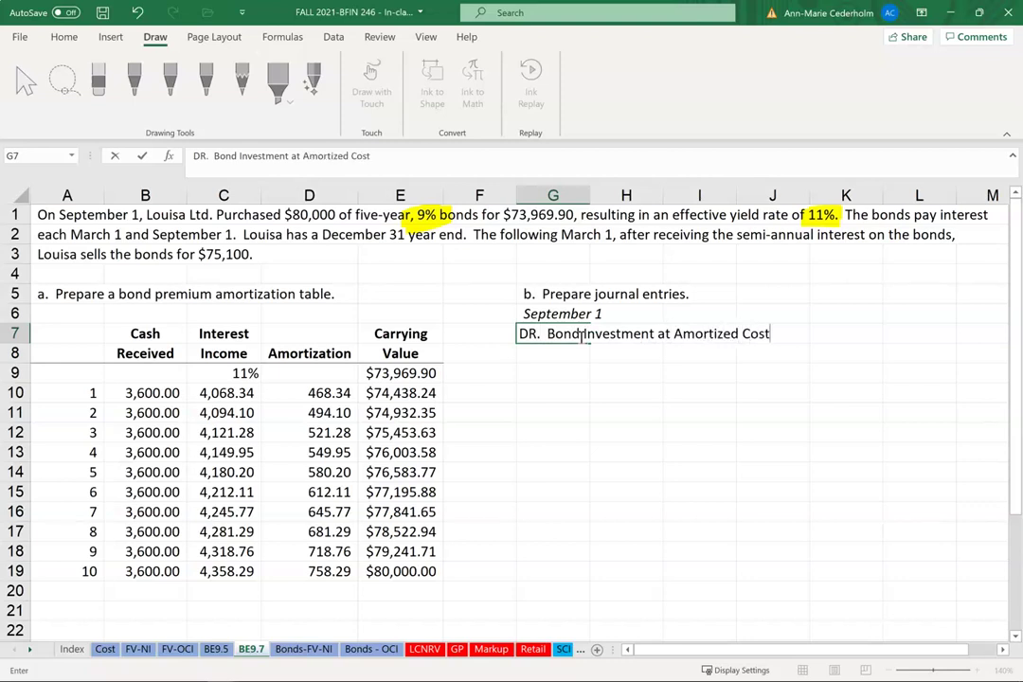
key("Return")
Link the bond investment debit amount in K7 to the opening carrying value in E9.
key("Up")
key("Right")
key("Right")
key("Right")
key("Right")
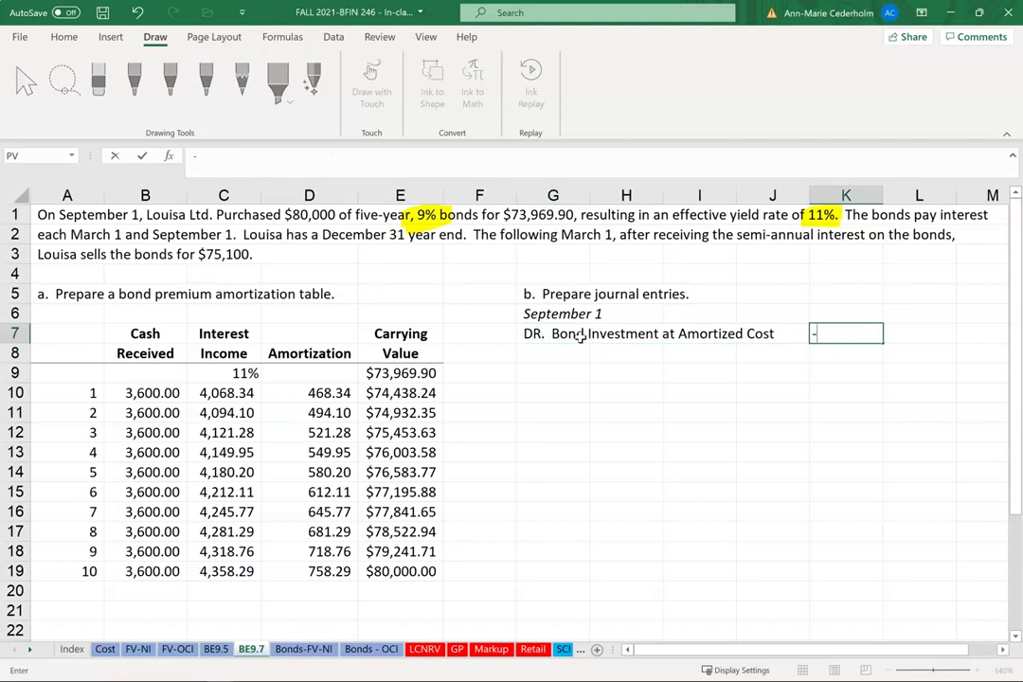
type("=")
left_click(398, 375)
key("Return")
Enter the credit line "CR. Cash" in G8 below the bond investment debit.
key("Left")
key("Left")
key("Left")
key("Left")
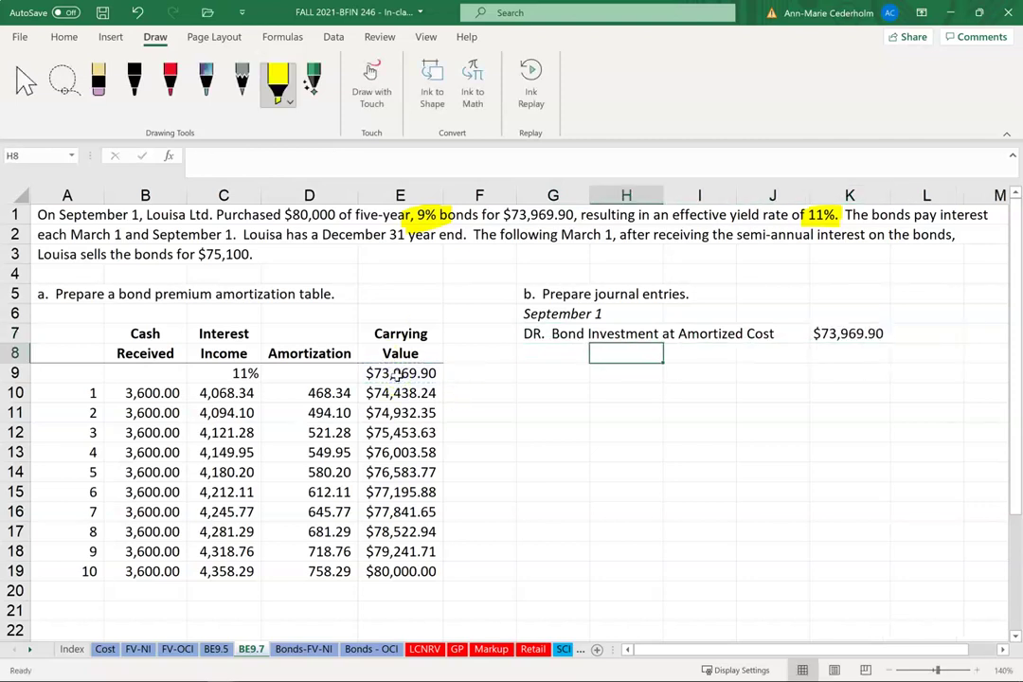
type("CR.  Cash")
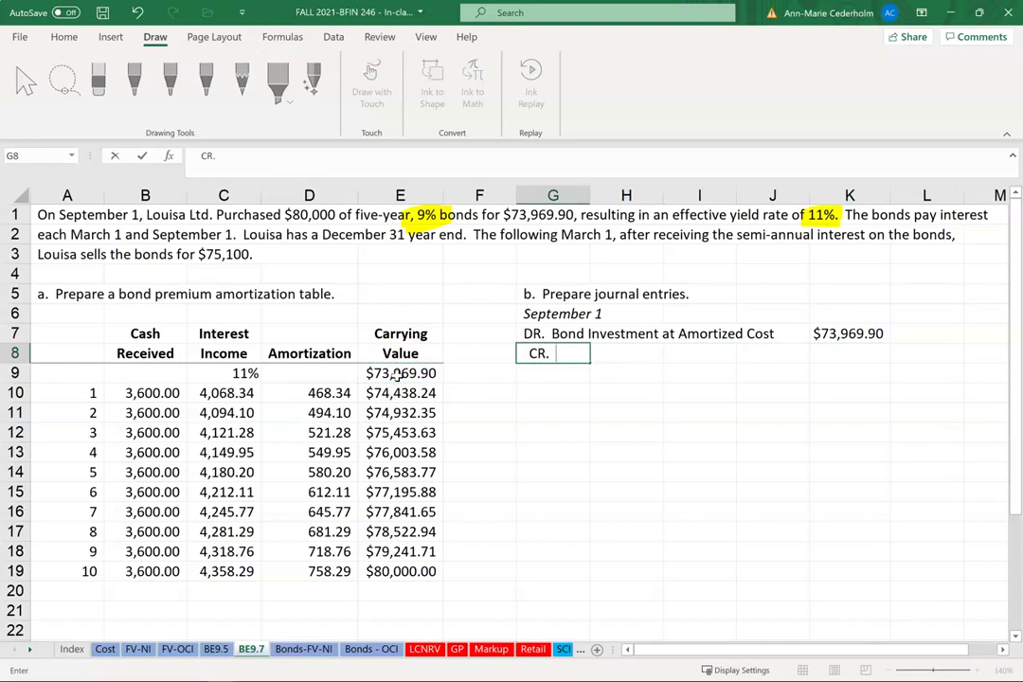
key("Return")
Set the cash credit amount in L8 equal to the debit amount with =K7.
key("Up")
key("Right")
key("Right")
key("Right")
key("Right")
key("Right")
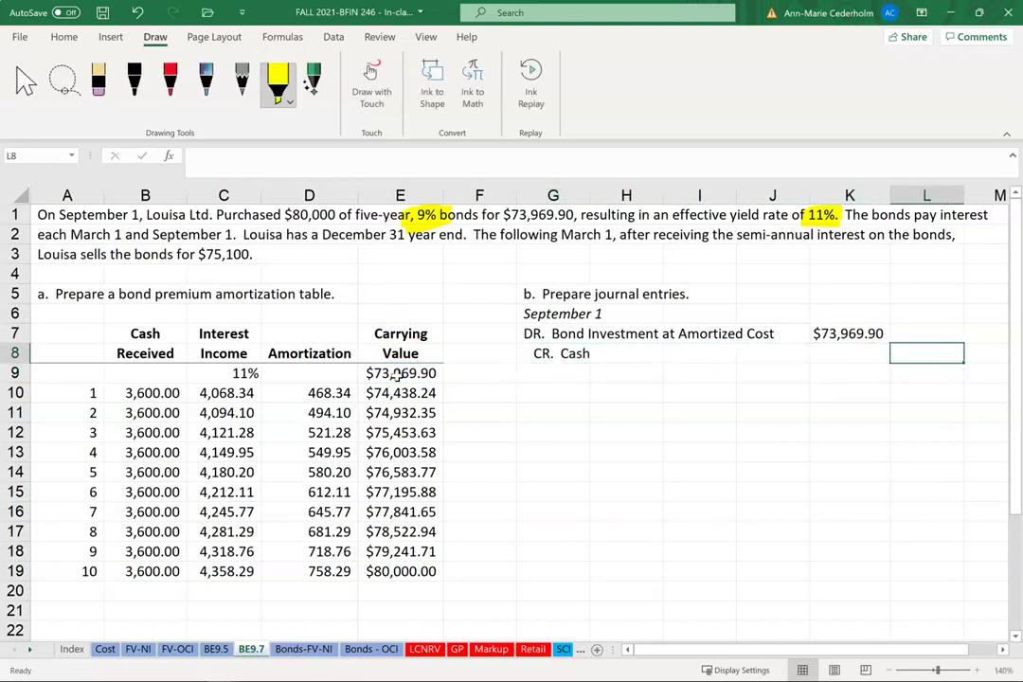
type("=K7")
key("Return")
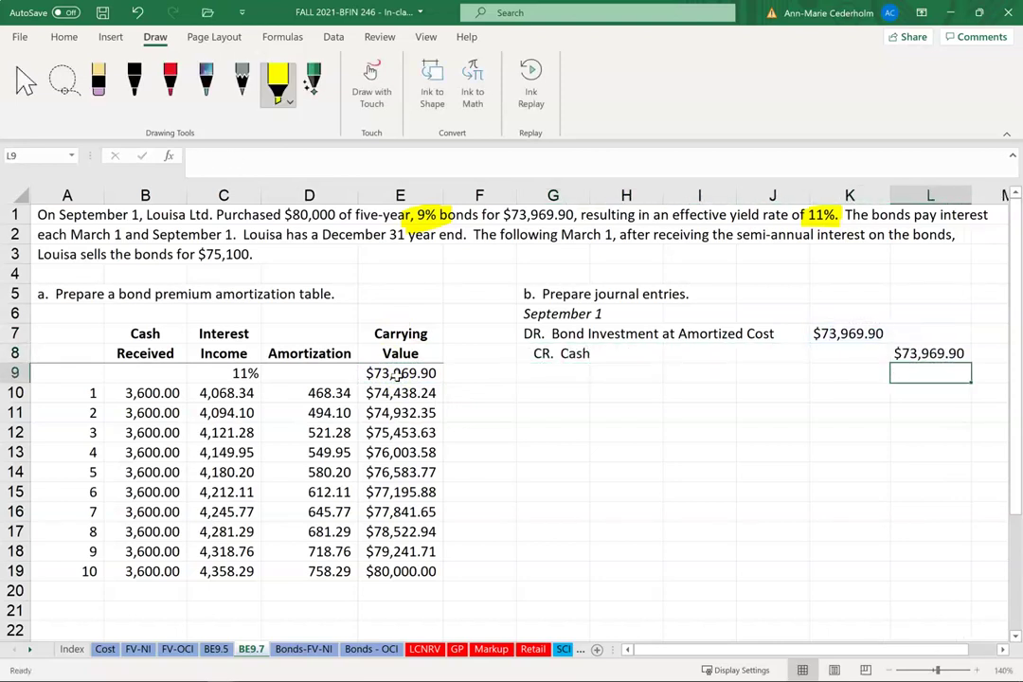
Enter the explanation "To record purchase of bond investment" in G9 below the September 1 entry.
key("Left")
key("Left")
key("Down")
key("Left")
key("Left")
key("Left")
key("Up")
type("To rec")
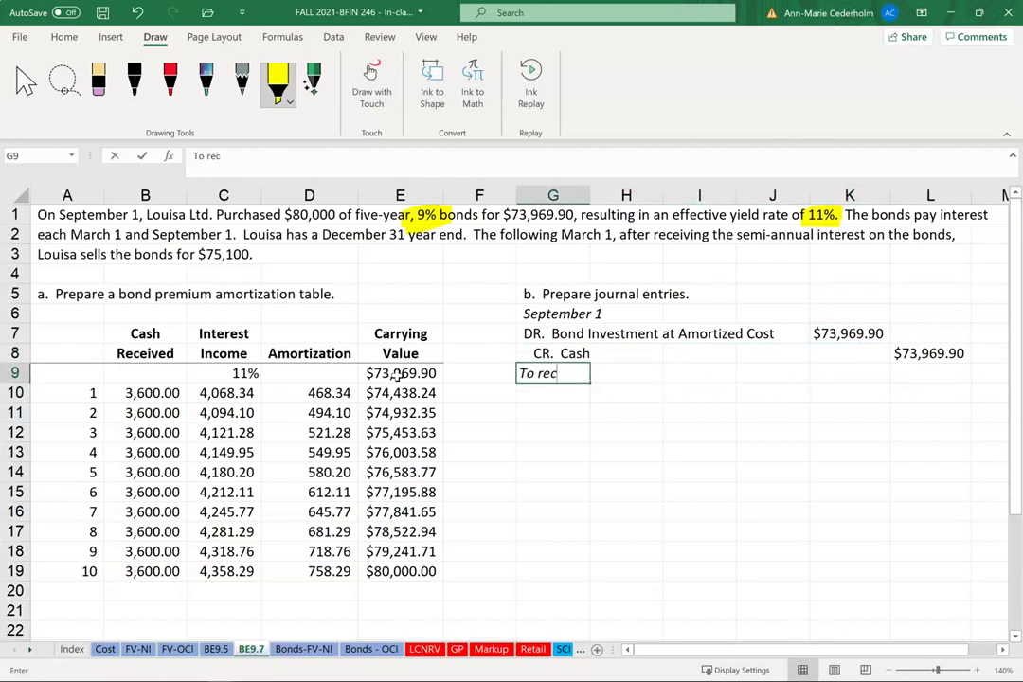
type("ord purchase of")
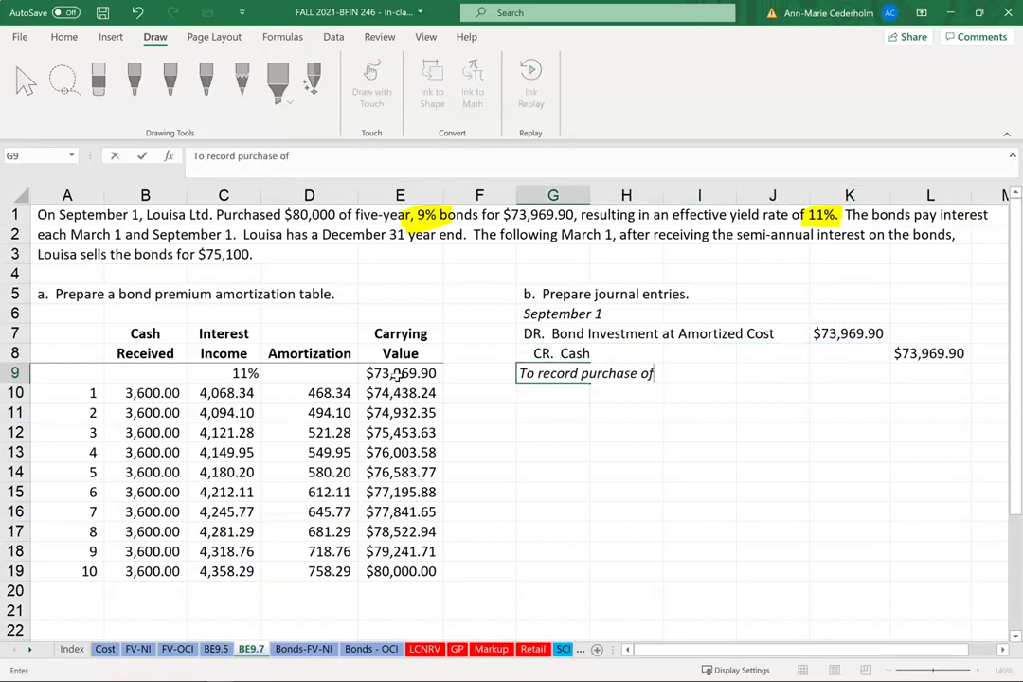
type(" bond inveds")
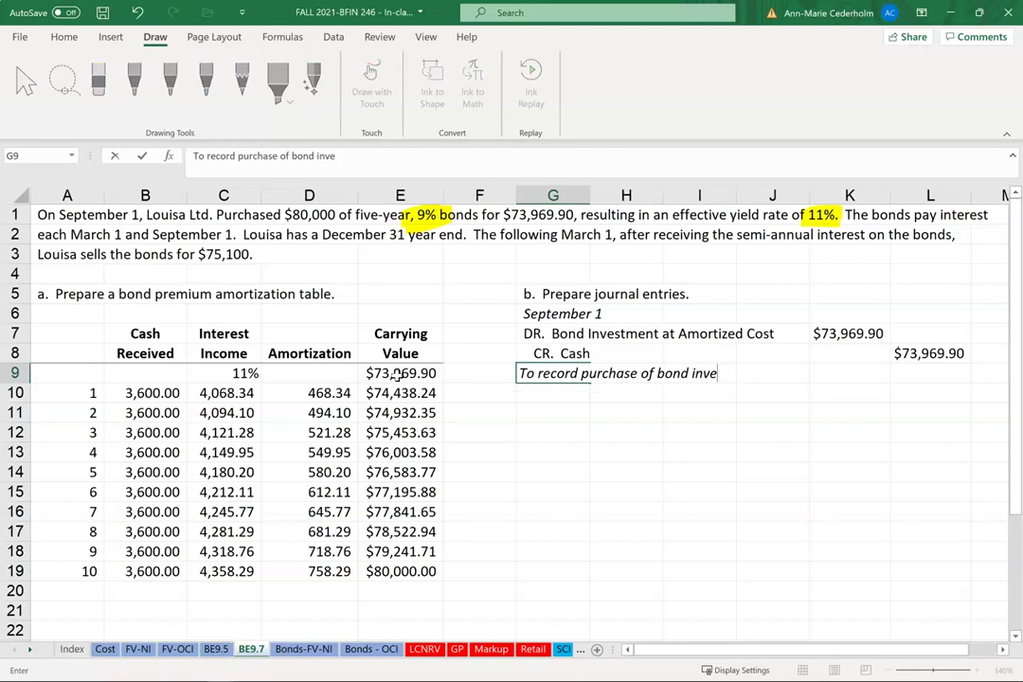
type("stment")
key("Return")
key("Return")
key("Return")
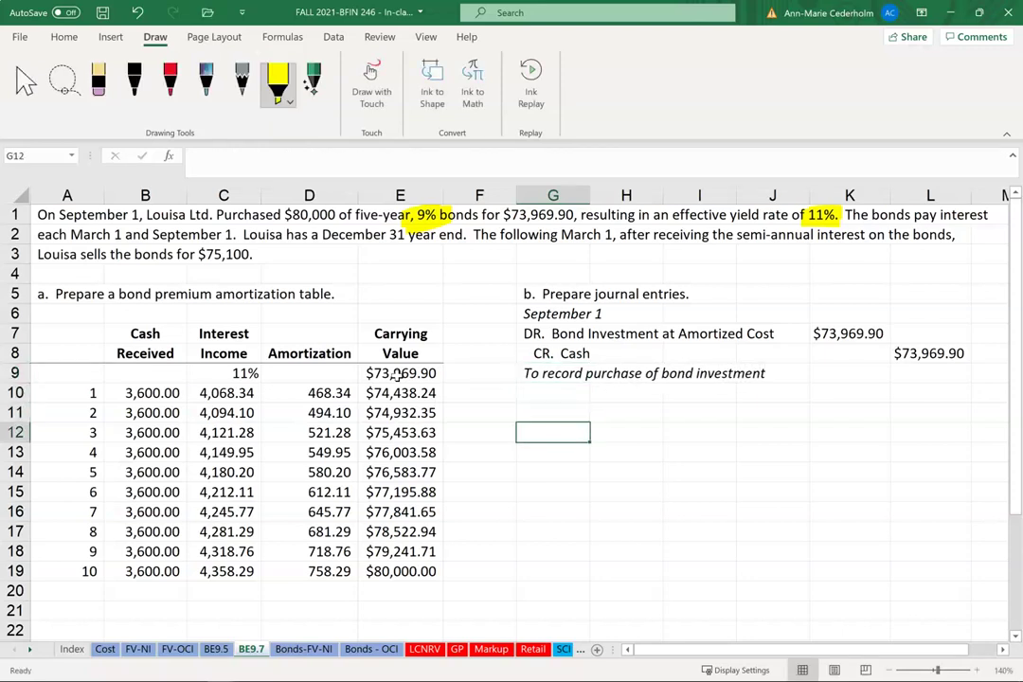
Fill the first payment row of the amortization table, B10:E10, with yellow.
key("Up")
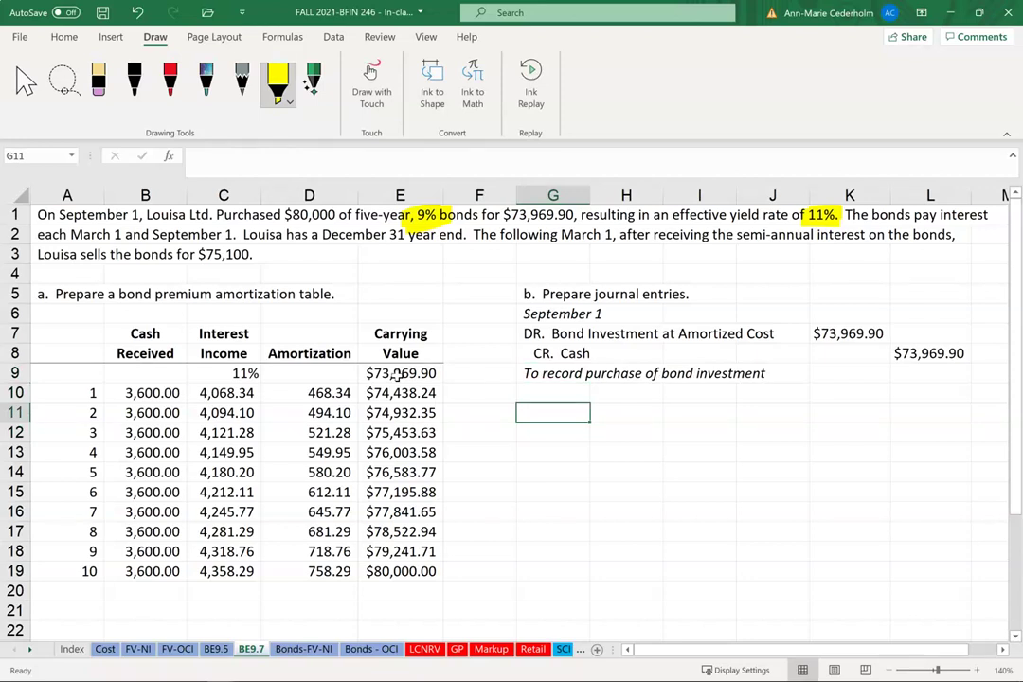
key("Up")
key("Left")
key("Left")
key("Left")
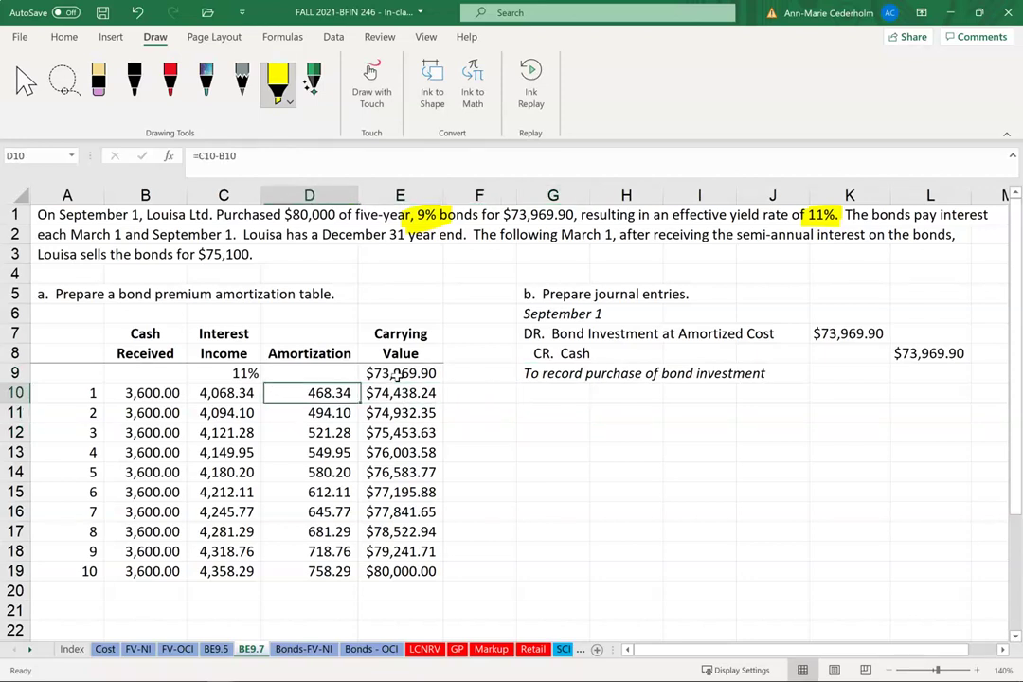
key("Left")
key("Left")
key("shift+Right")
key("shift+Right")
key("shift+Right")
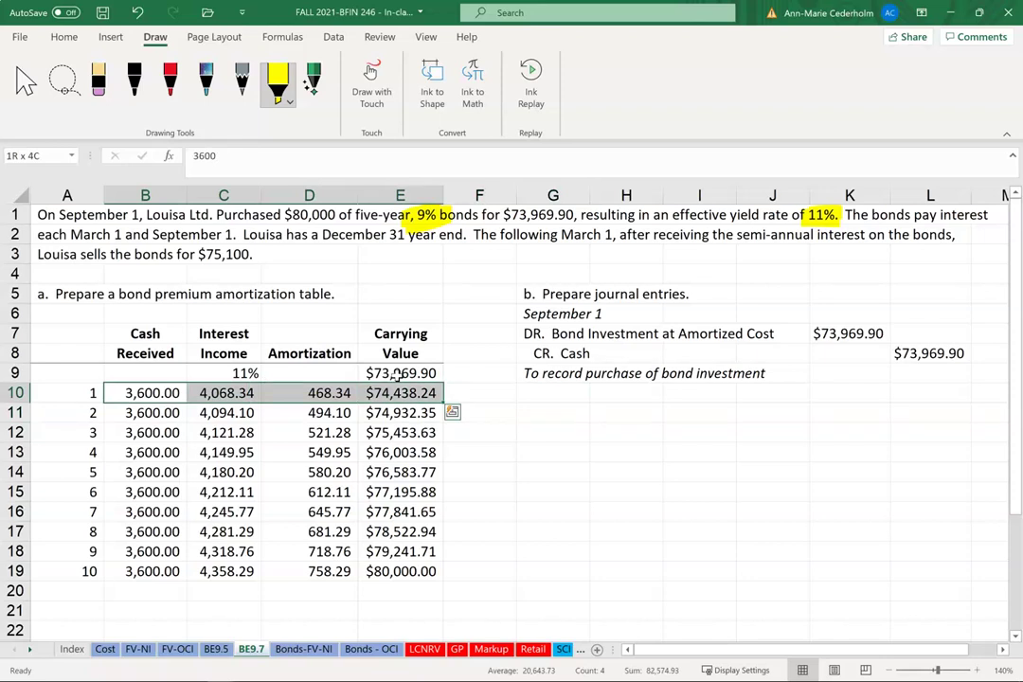
left_click(62, 38)
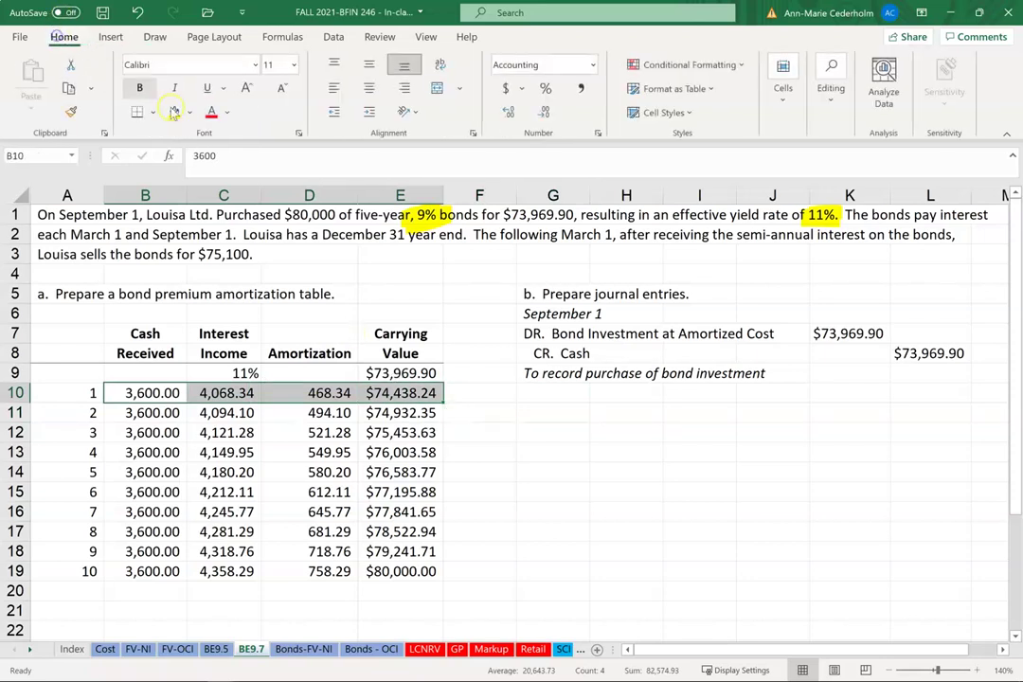
left_click(172, 111)
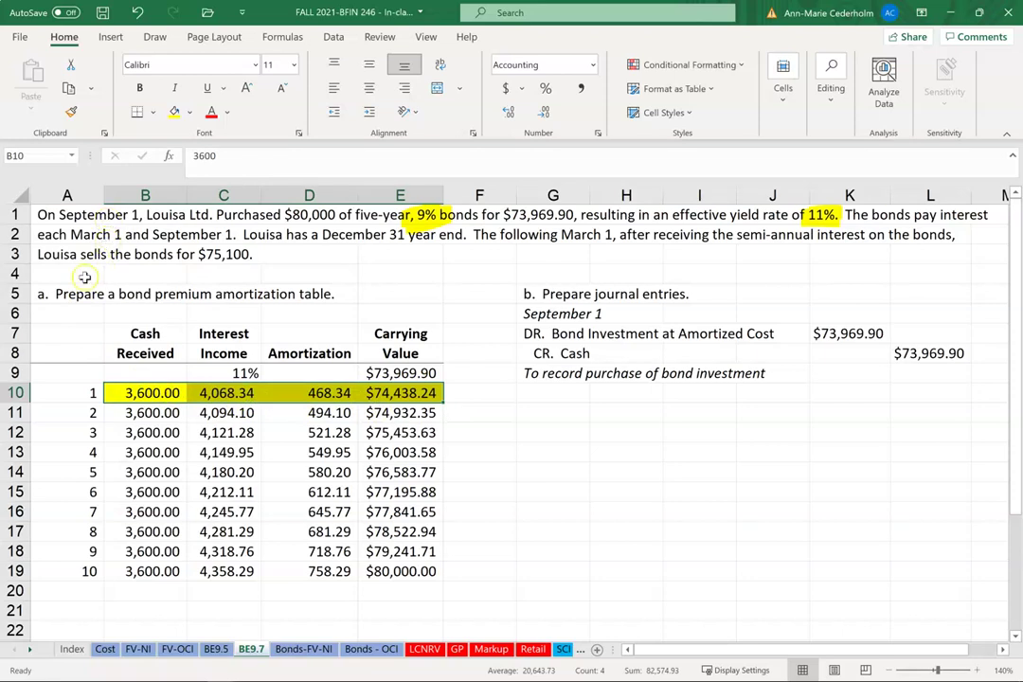
left_click_drag(140, 392, 370, 402)
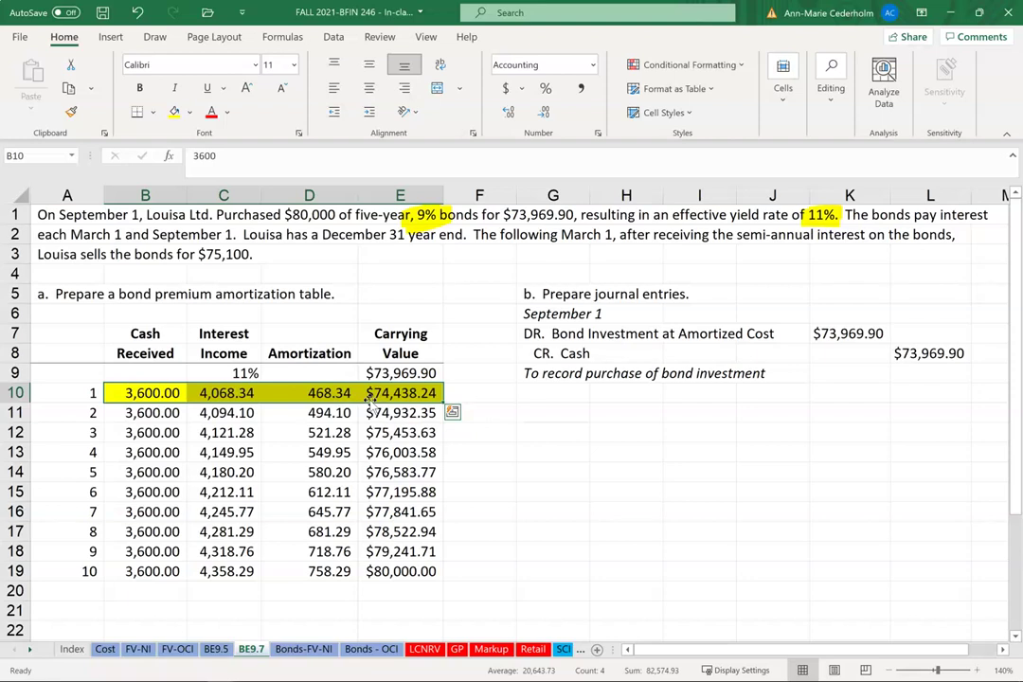
Enter December 31 as text in G11 to date the second journal entry.
left_click(557, 410)
type("Decemb")
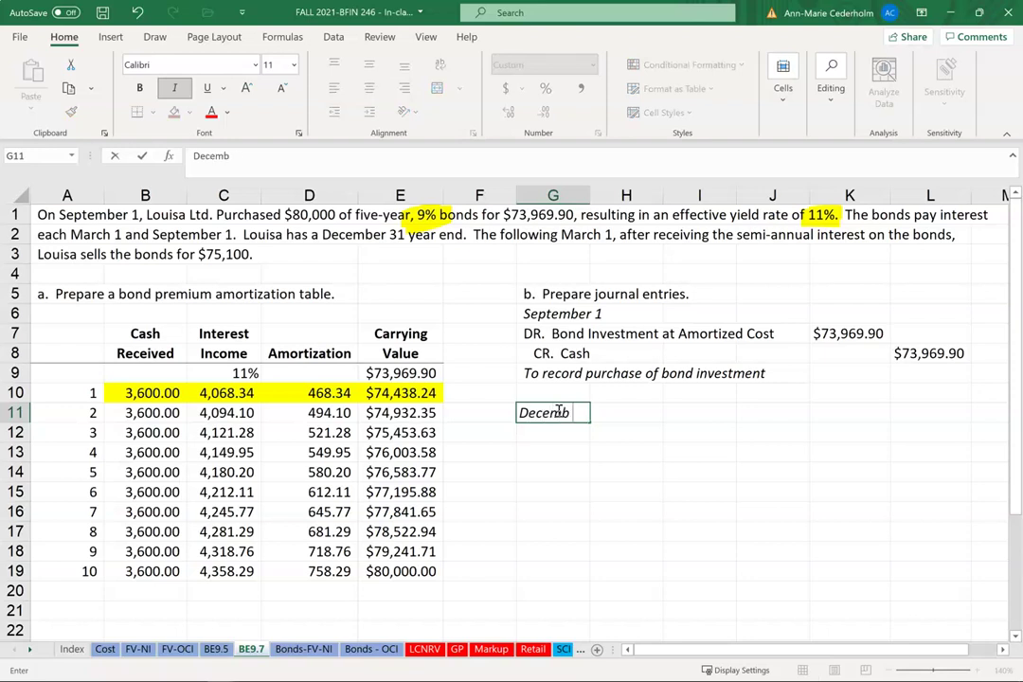
type("er 3")
key("BackSpace")
key("BackSpace")
key("BackSpace")
key("BackSpace")
type("er 31")
key("ctrl+Return")
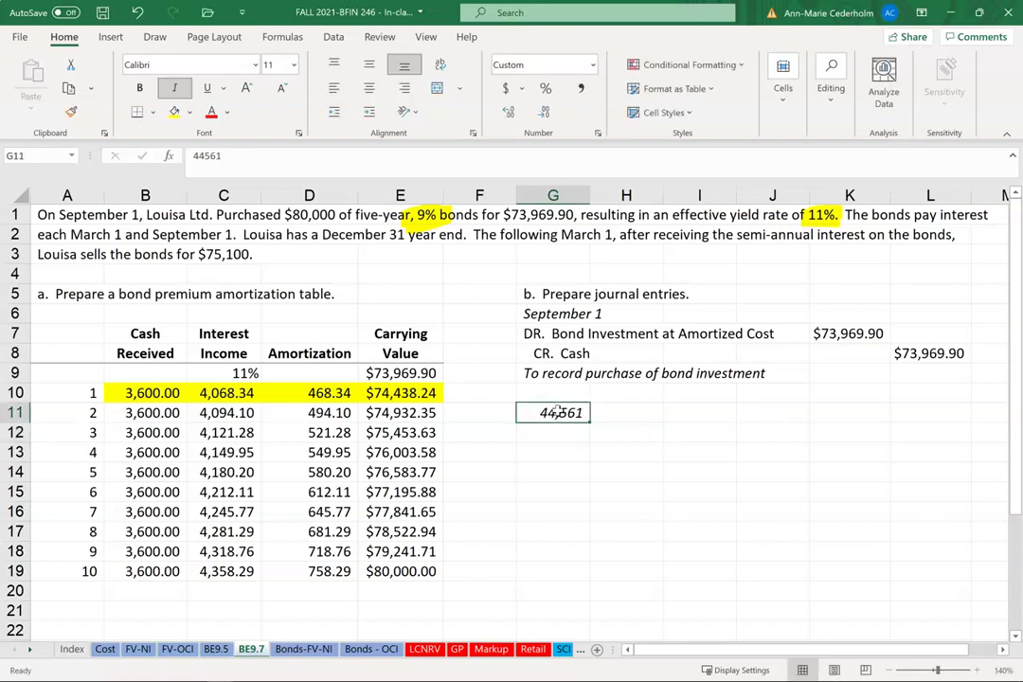
type("'December 31")
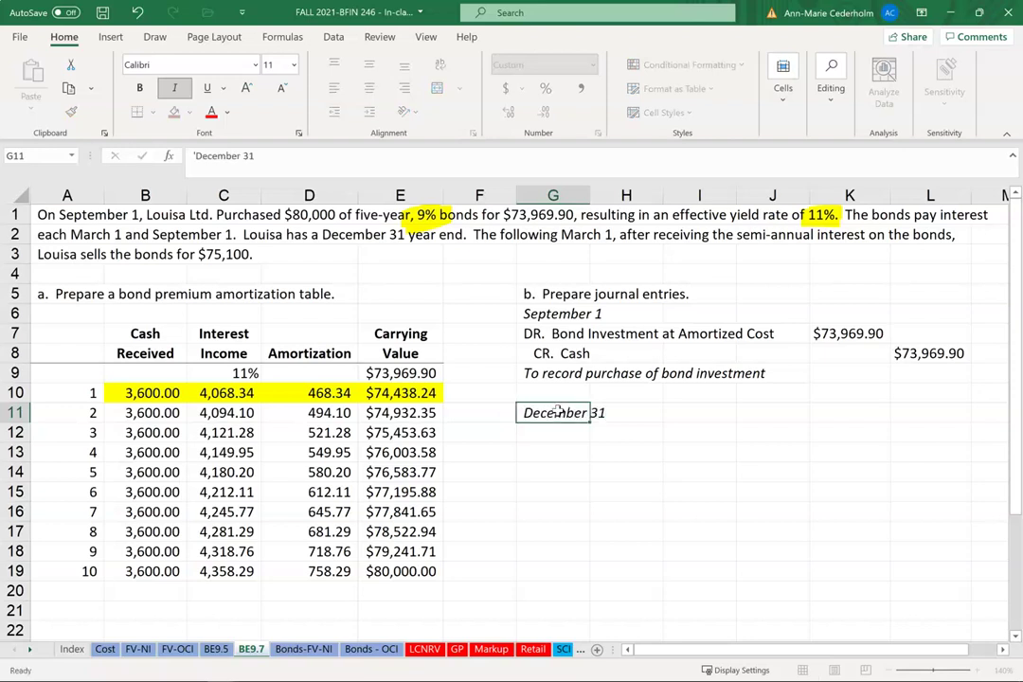
key("Return")
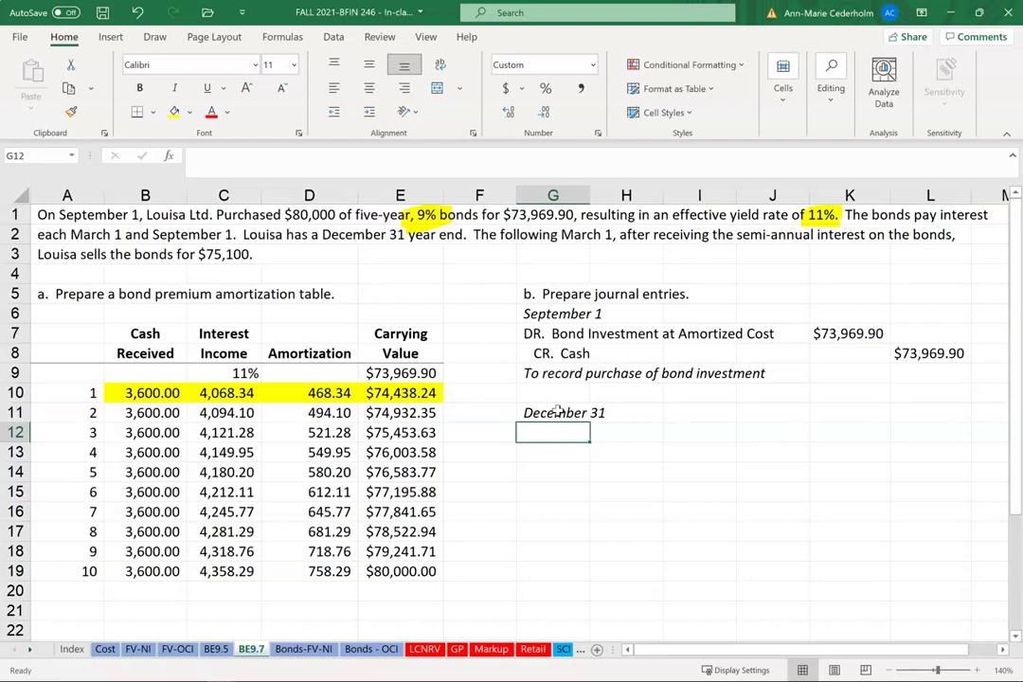
Enter the debit line "DR. Interest Receivable" in G12 under the December 31 date.
type("Dr.")
key("BackSpace")
key("BackSpace")
key("BackSpace")
type("DR. ")
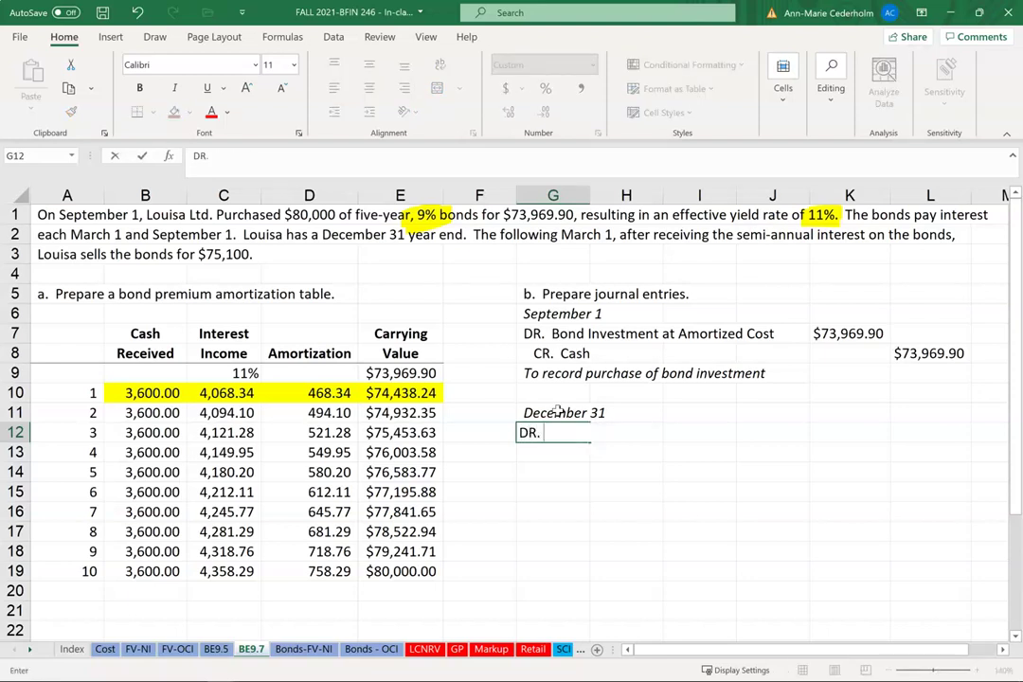
type("Interest R")
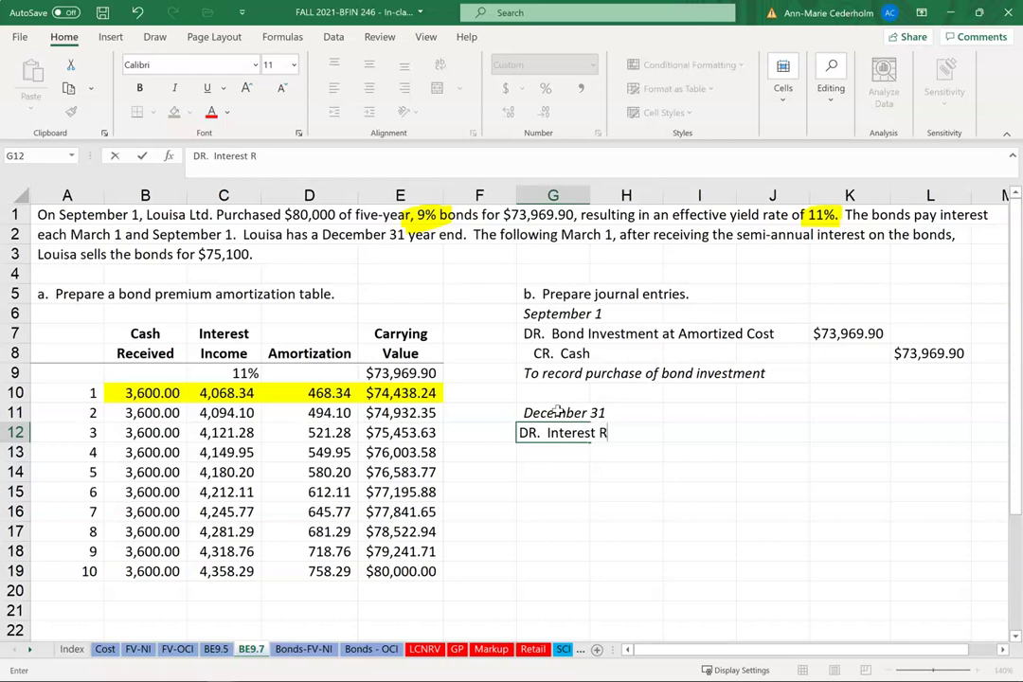
type("eceivable")
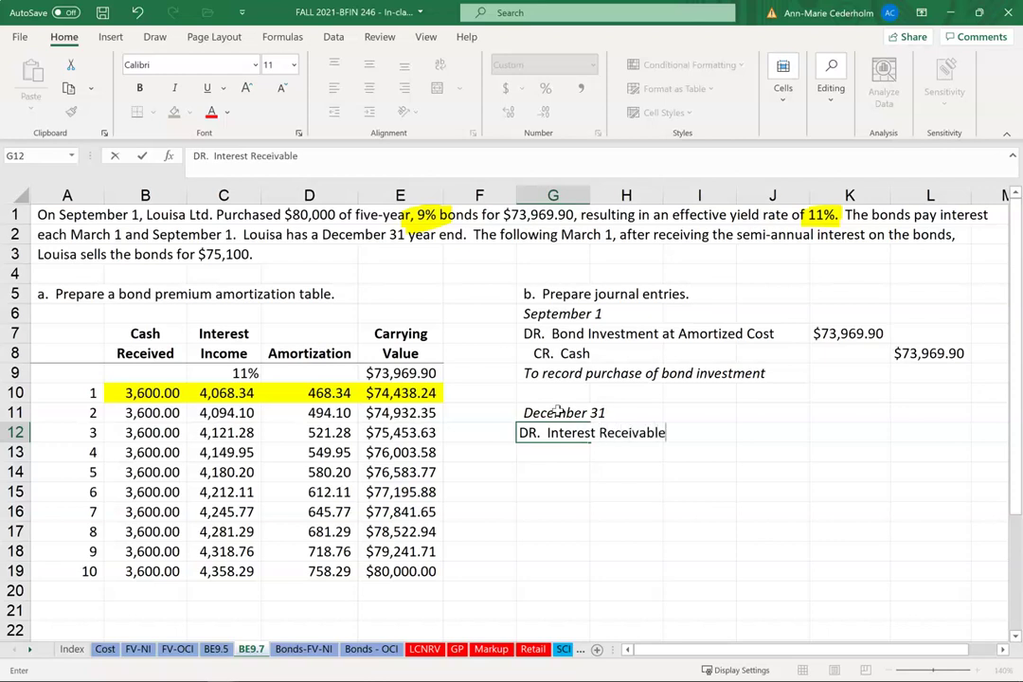
key("Return")
Calculate the December 31 interest receivable debit in K12 as four sixths of the first cash payment, using =B10*4/6.
key("Up")
key("Right")
key("Right")
key("Right")
key("Right")
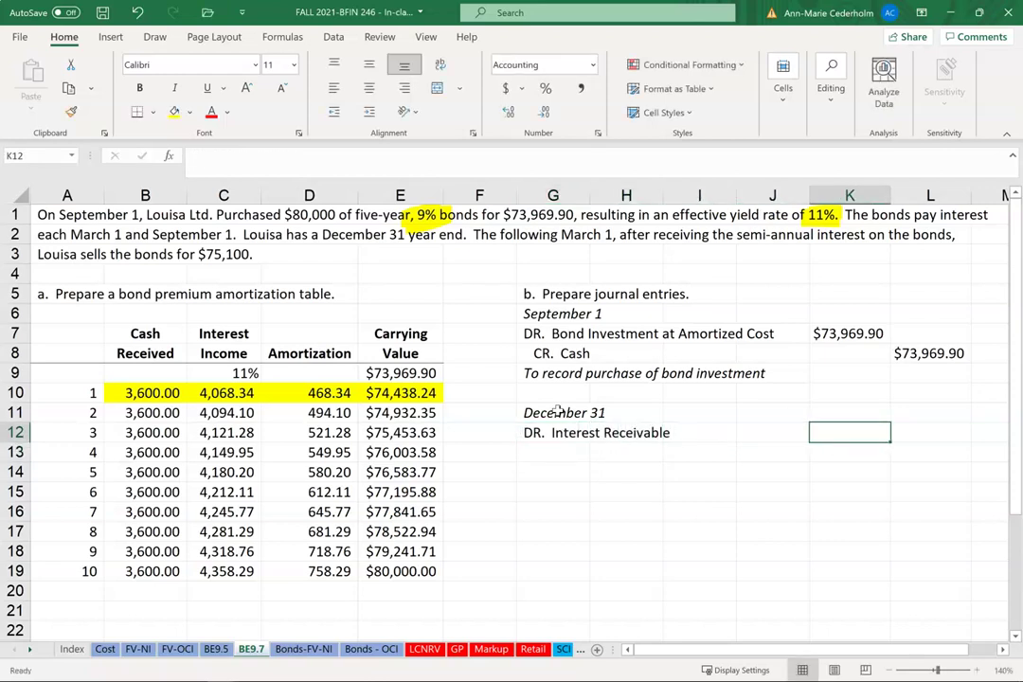
type("=")
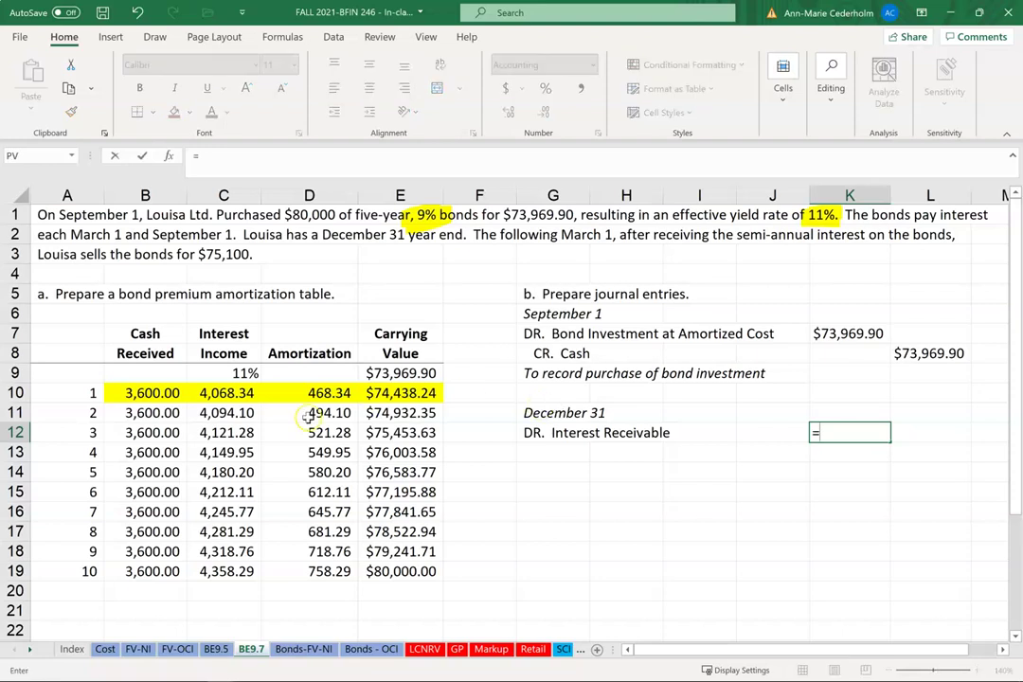
left_click(159, 395)
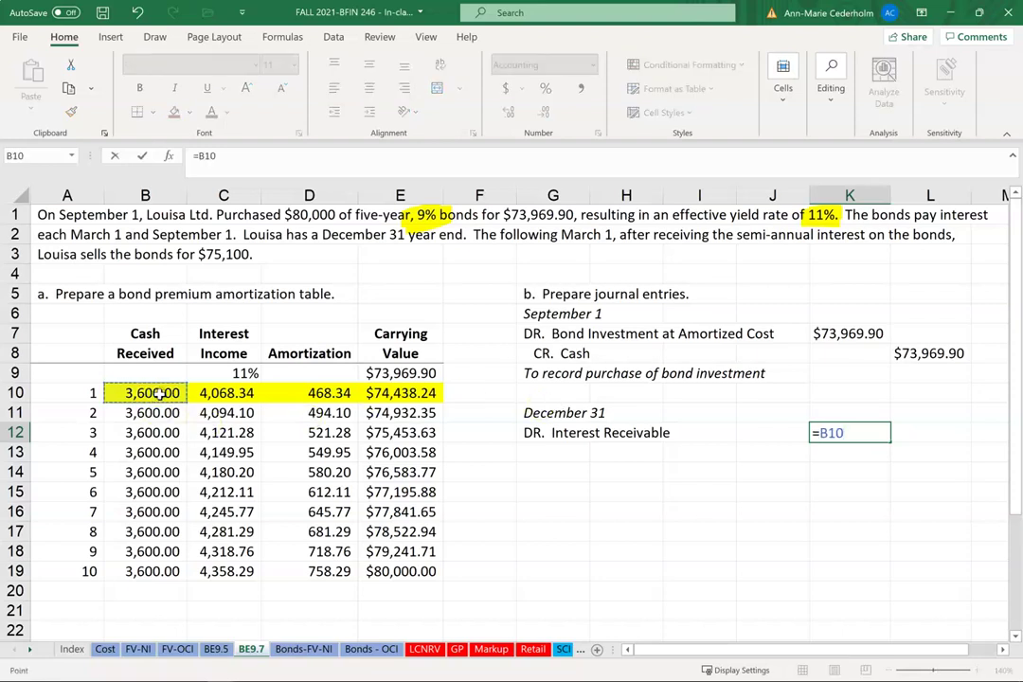
type("*4/6")
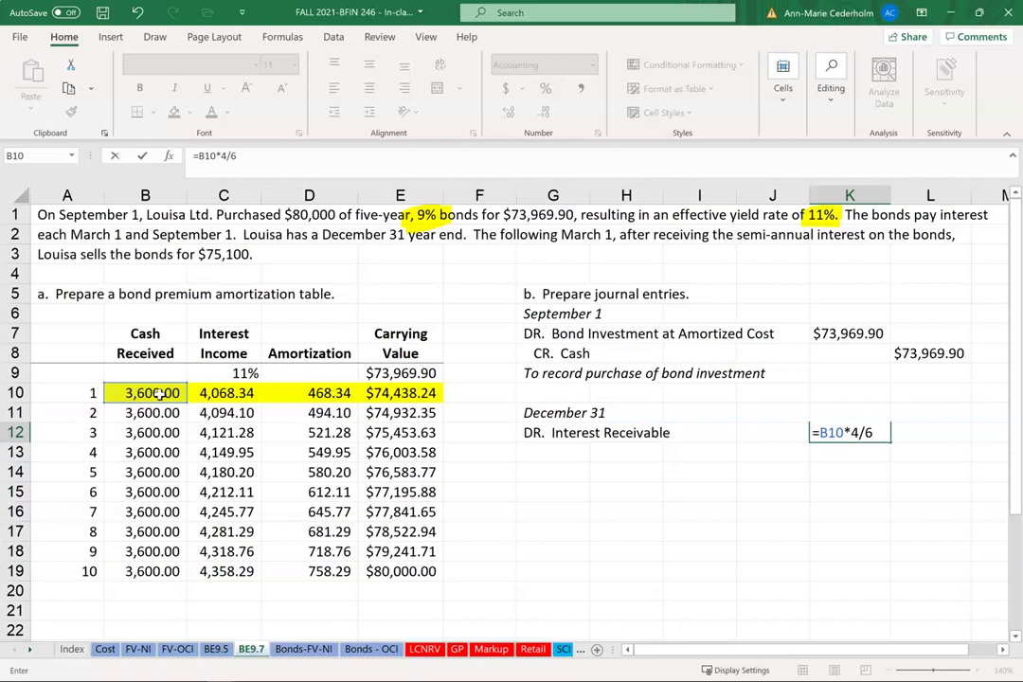
key("Return")
key("Up")
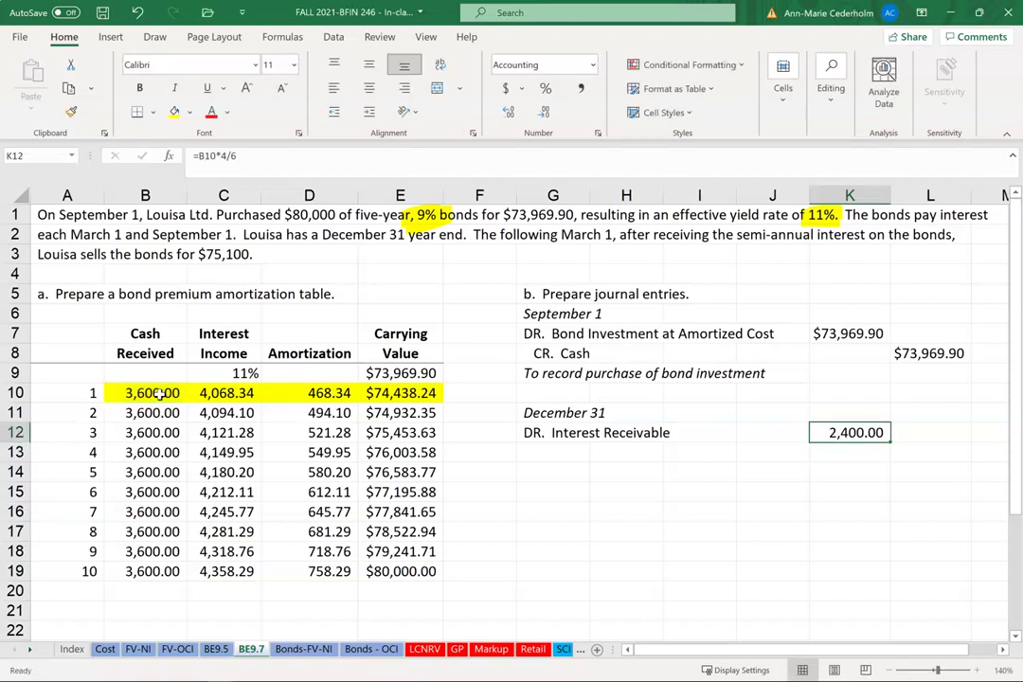
Enter the indented credit line "CR. Interest income" in G14, leaving row 13 free for another debit line.
key("Down")
key("Left")
key("Left")
key("Left")
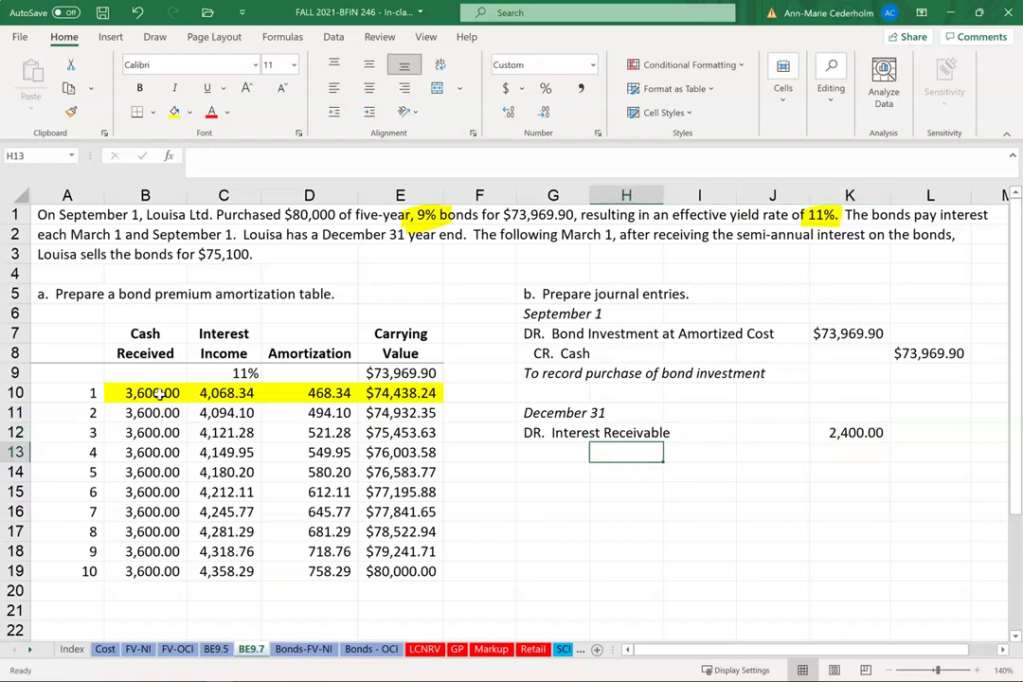
key("Left")
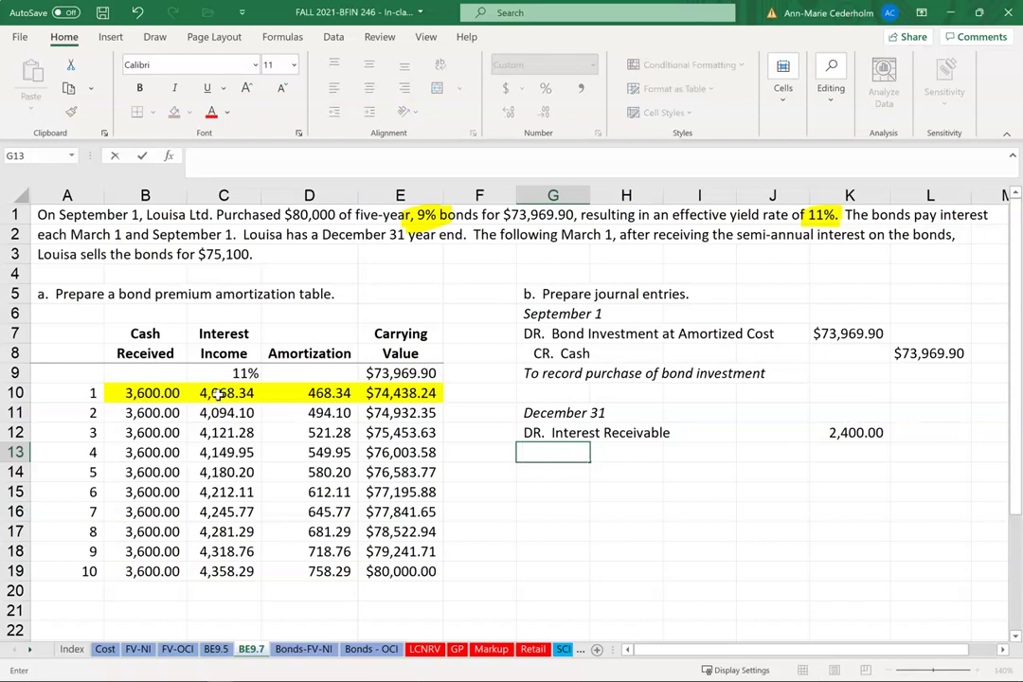
key("Return")
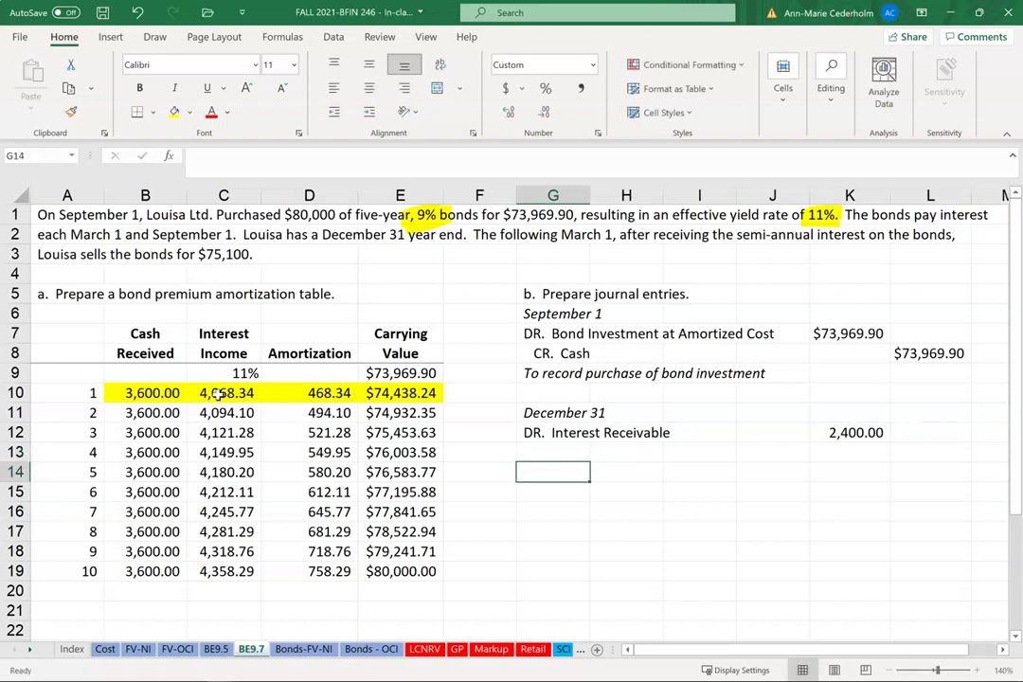
type("cR.")
key("BackSpace")
key("BackSpace")
key("BackSpace")
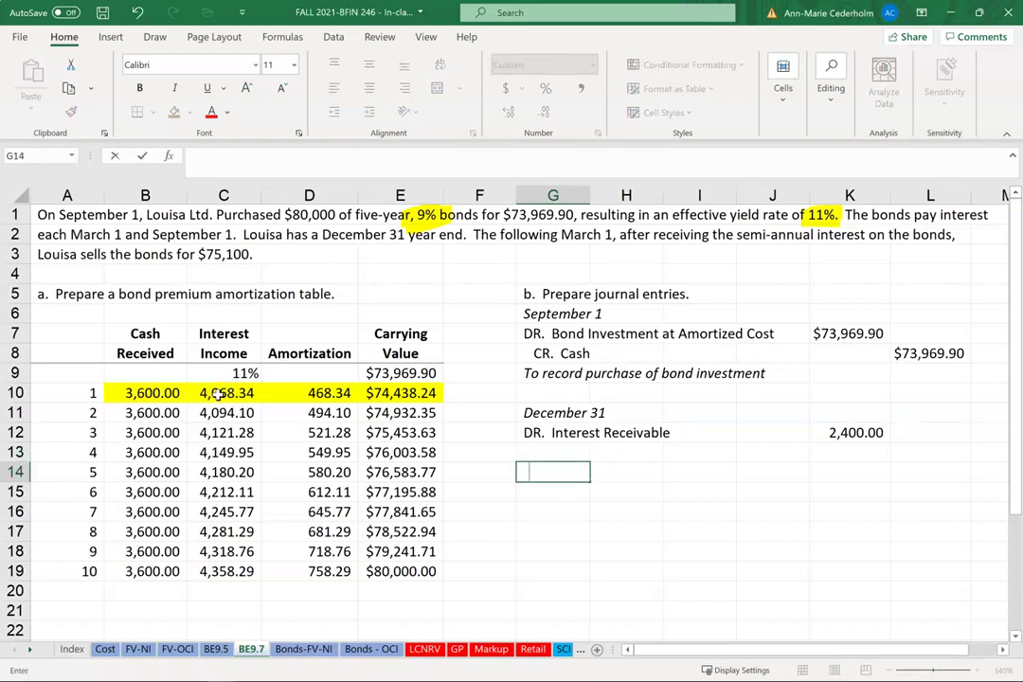
type("cR.  Interest income")
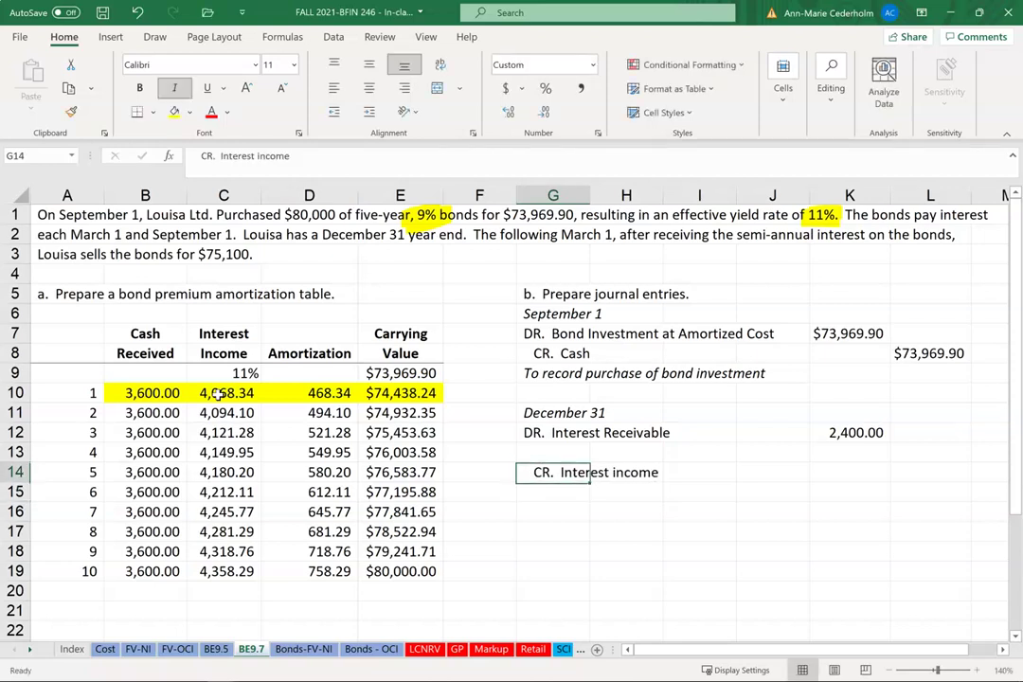
Calculate the interest income credit in L14 as four sixths of the first period's interest income, using =C10*4/6.
key("Right")
key("Right")
key("Right")
key("Right")
key("Right")
type("=")
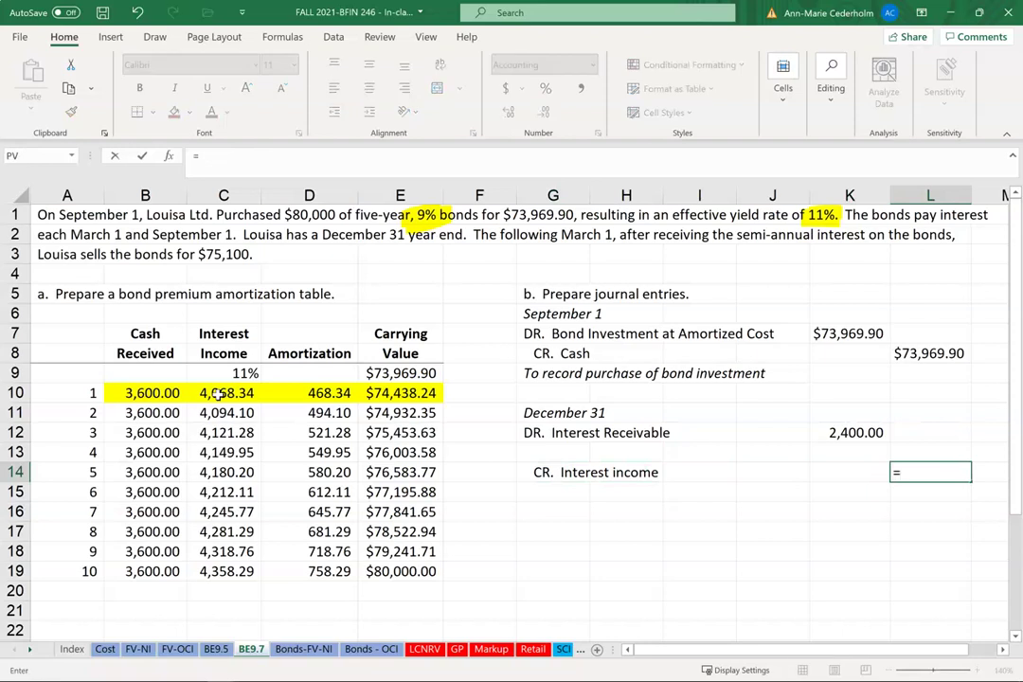
left_click(217, 397)
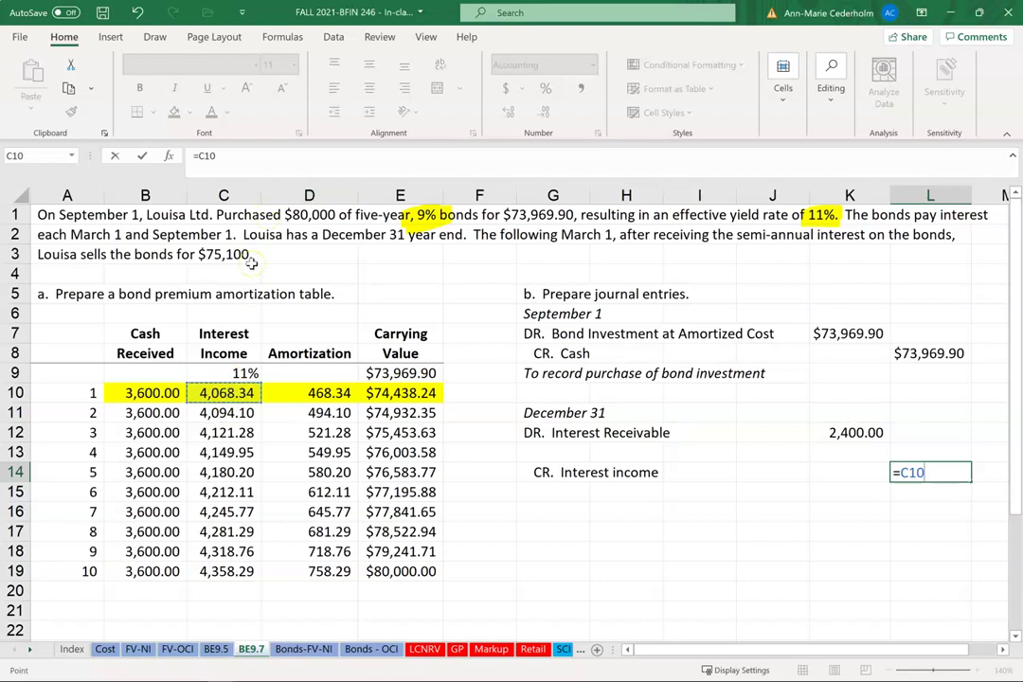
type("*4/6")
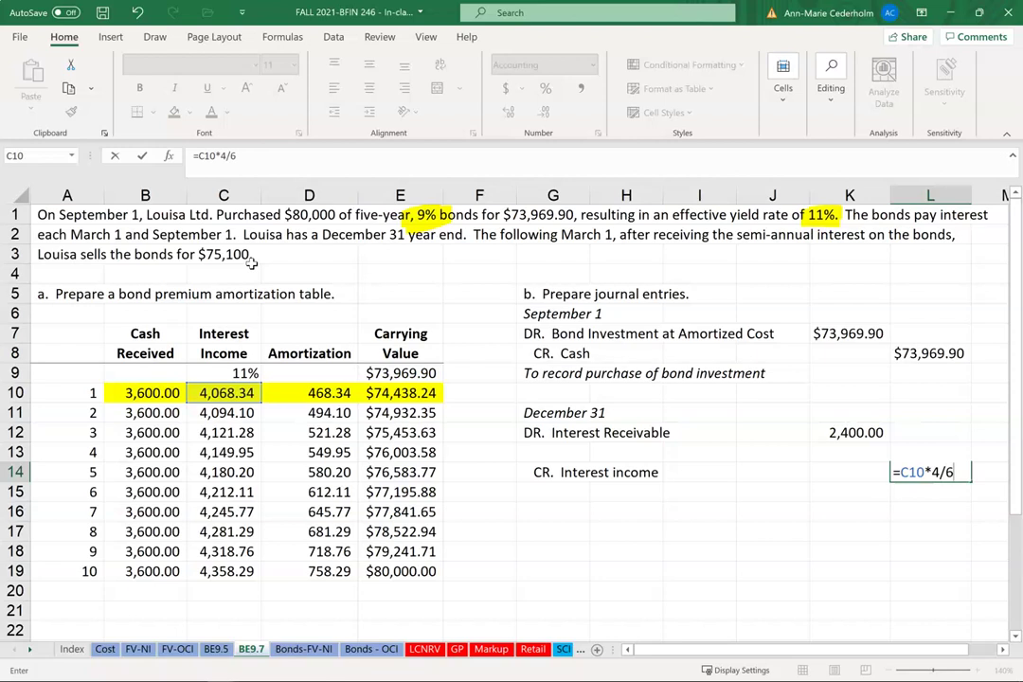
key("Return")
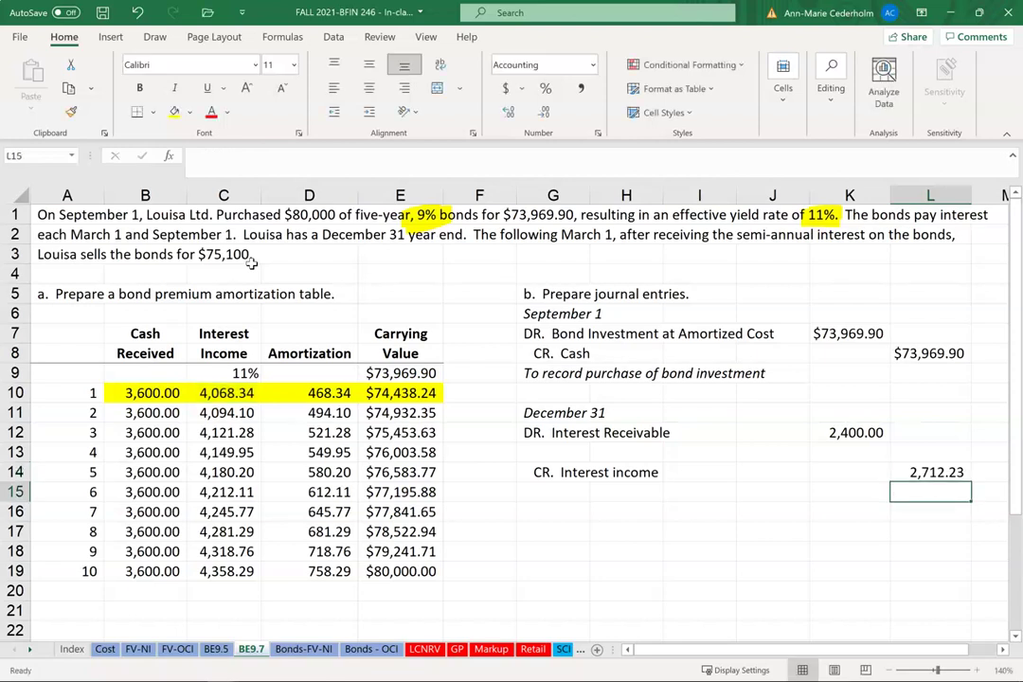
key("Up")
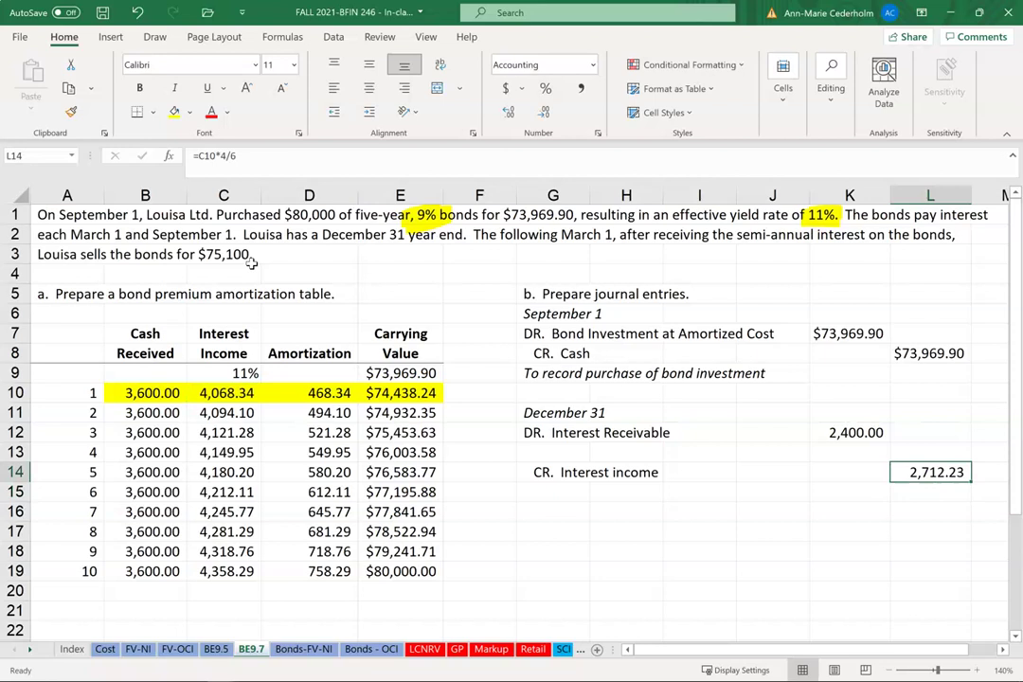
Enter the second debit line "DR. Bond Investment at Amortized Cost" in G13, between the interest receivable and interest income lines.
key("Up")
key("Left")
key("Left")
key("Left")
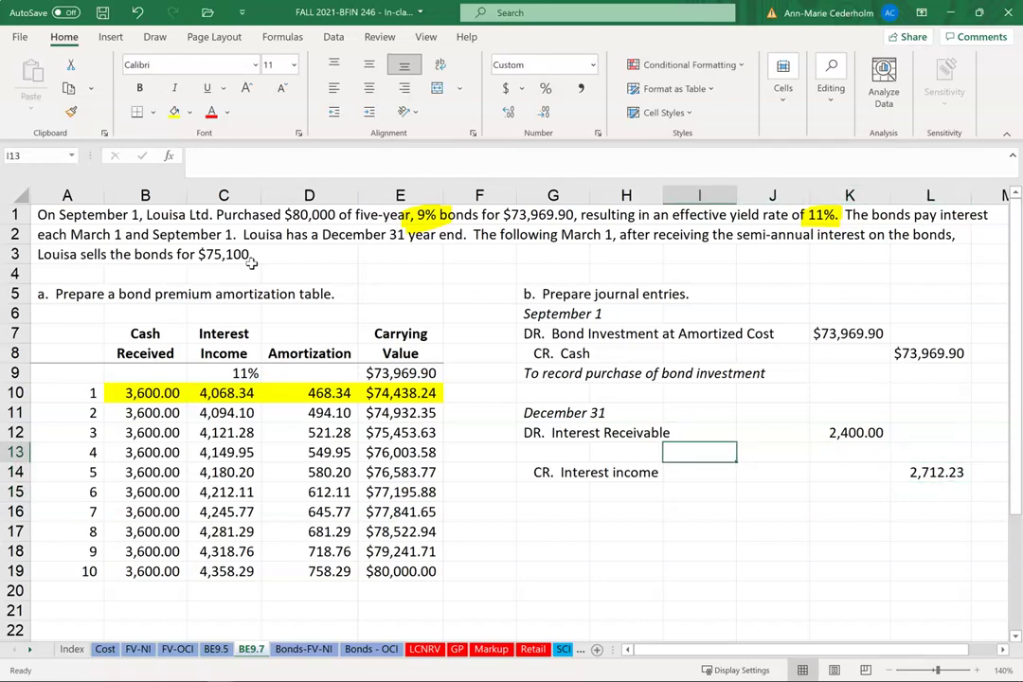
key("Left")
key("Left")
type("DR.  I")
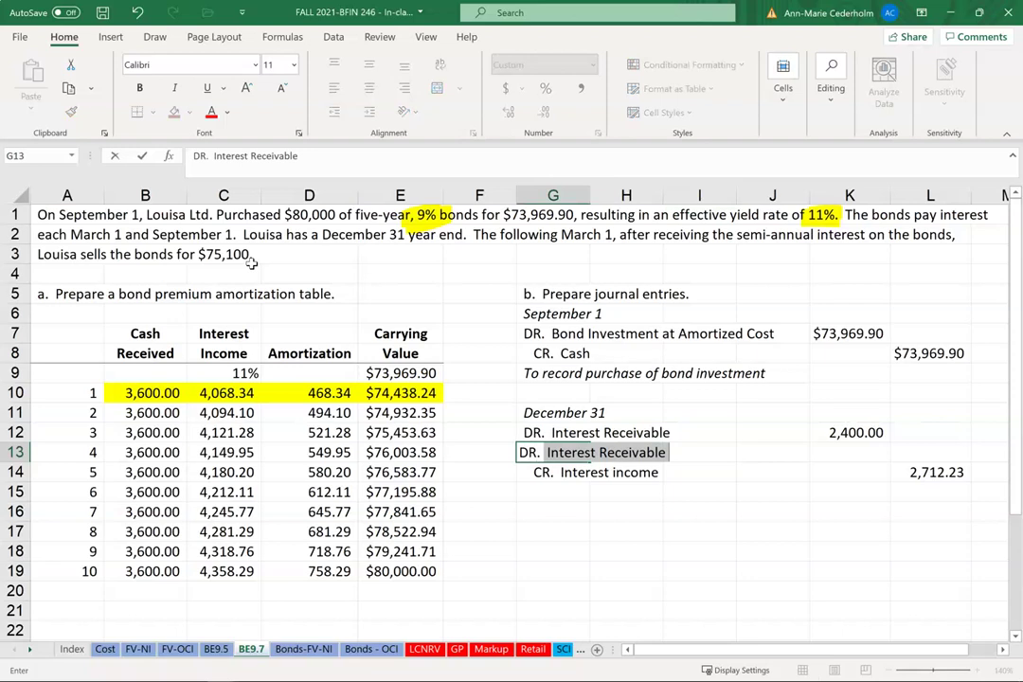
type("Bond Inves")
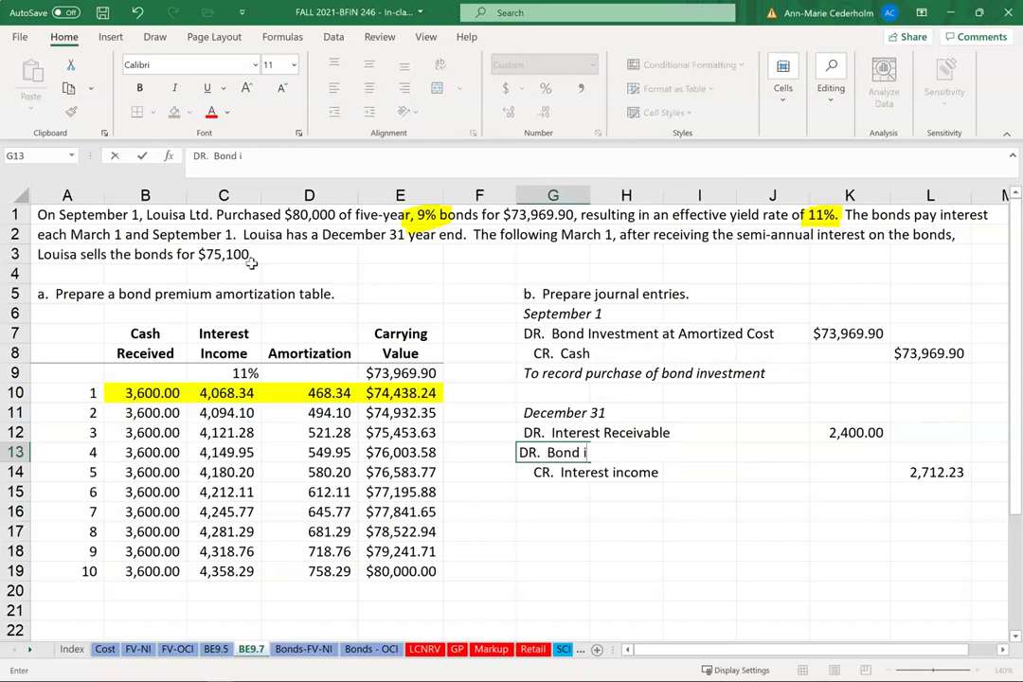
type("tment at")
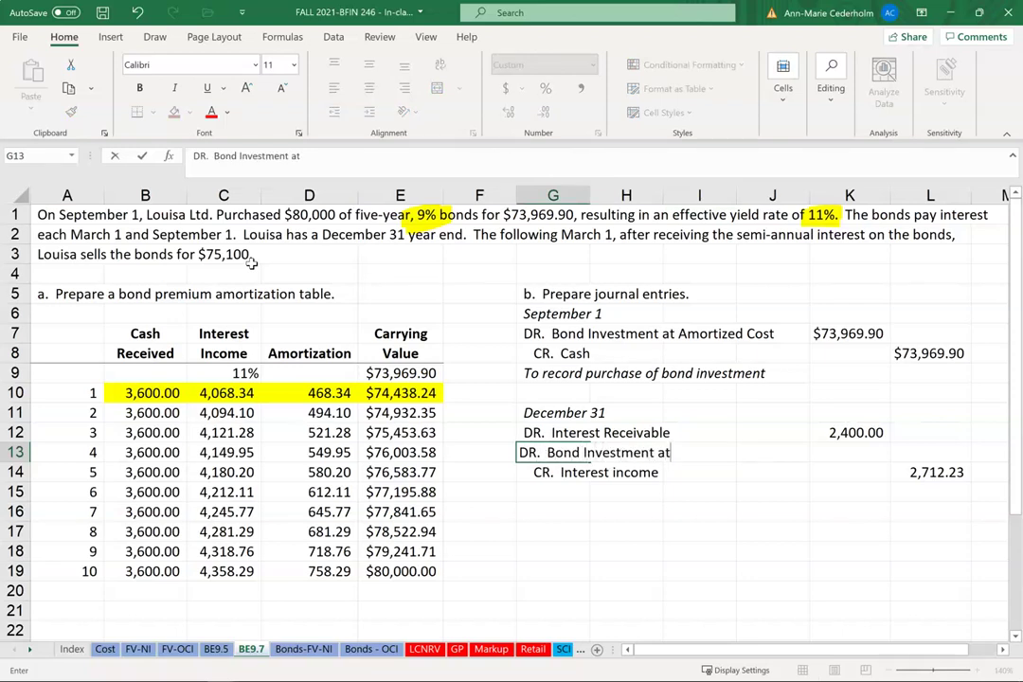
type(" Amortized Cost")
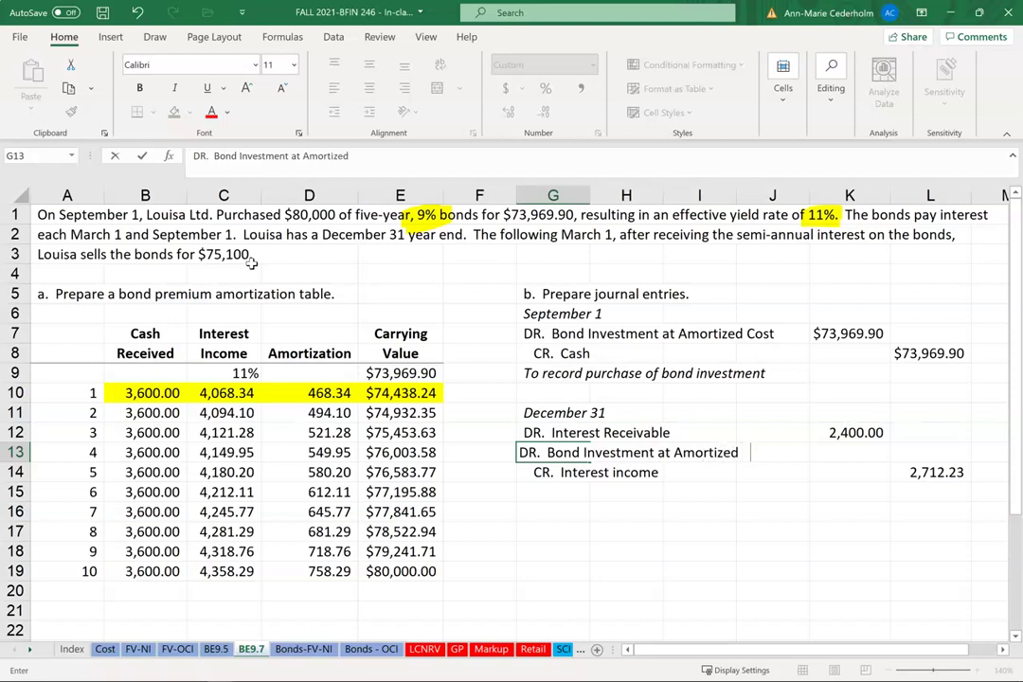
Calculate the bond investment debit in K13 as four sixths of the first period's amortization, using =D10*4/6.
key("Tab")
key("Tab")
key("Tab")
key("Tab")
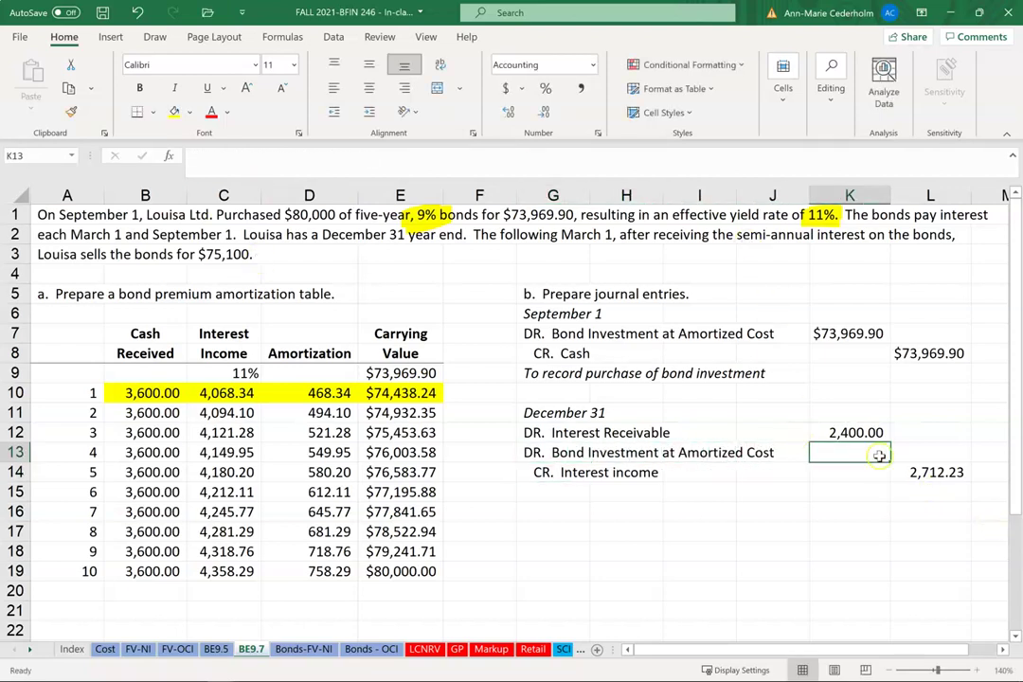
type("=")
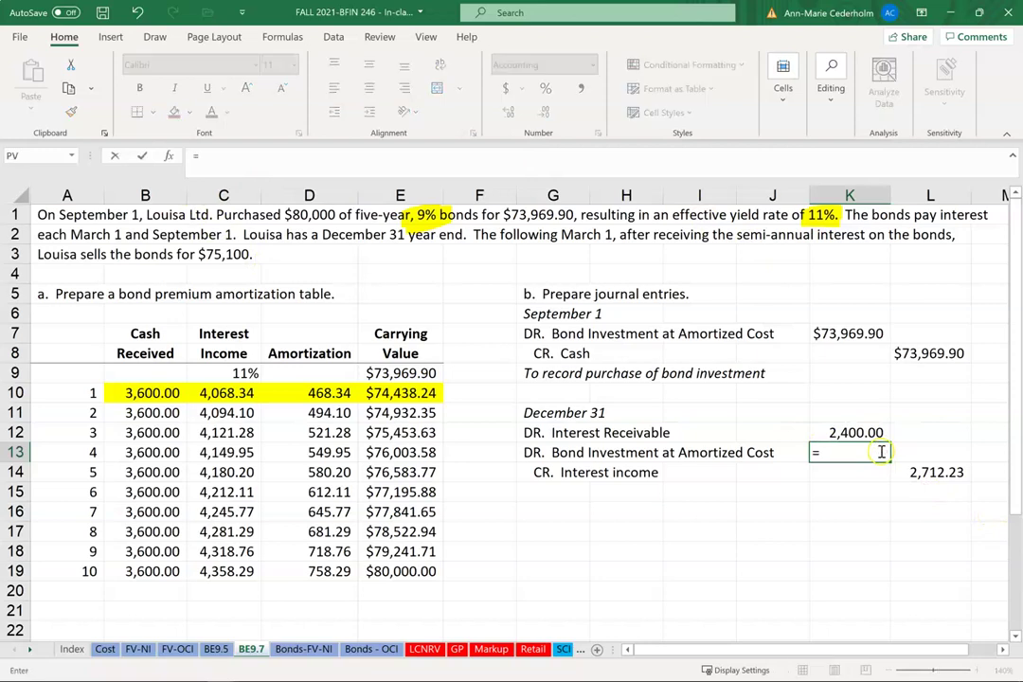
left_click(329, 394)
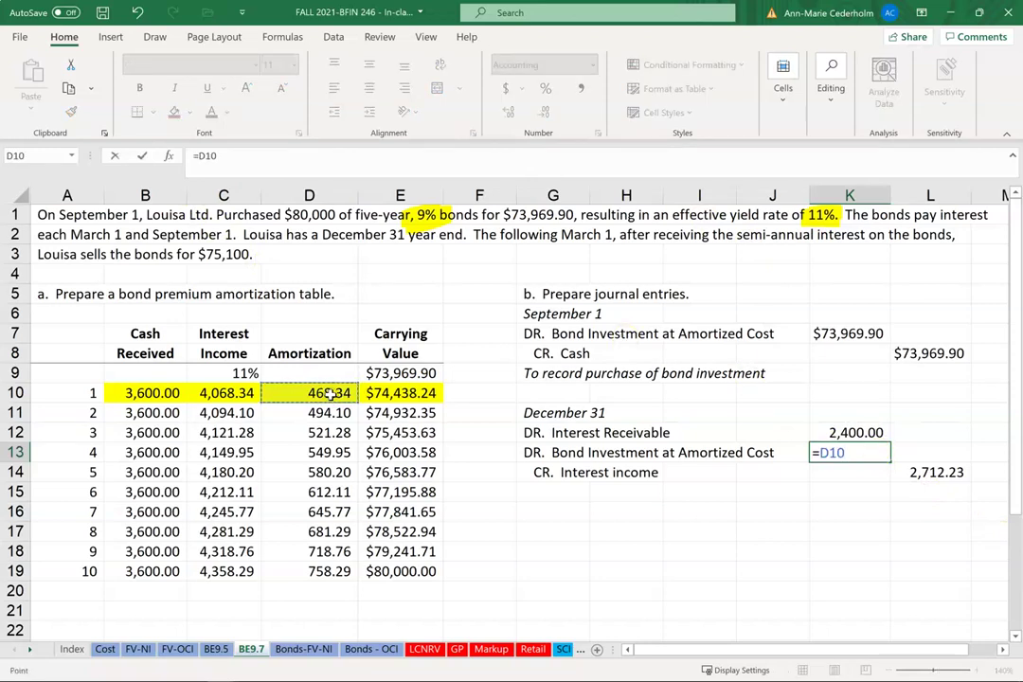
type("*4/6")
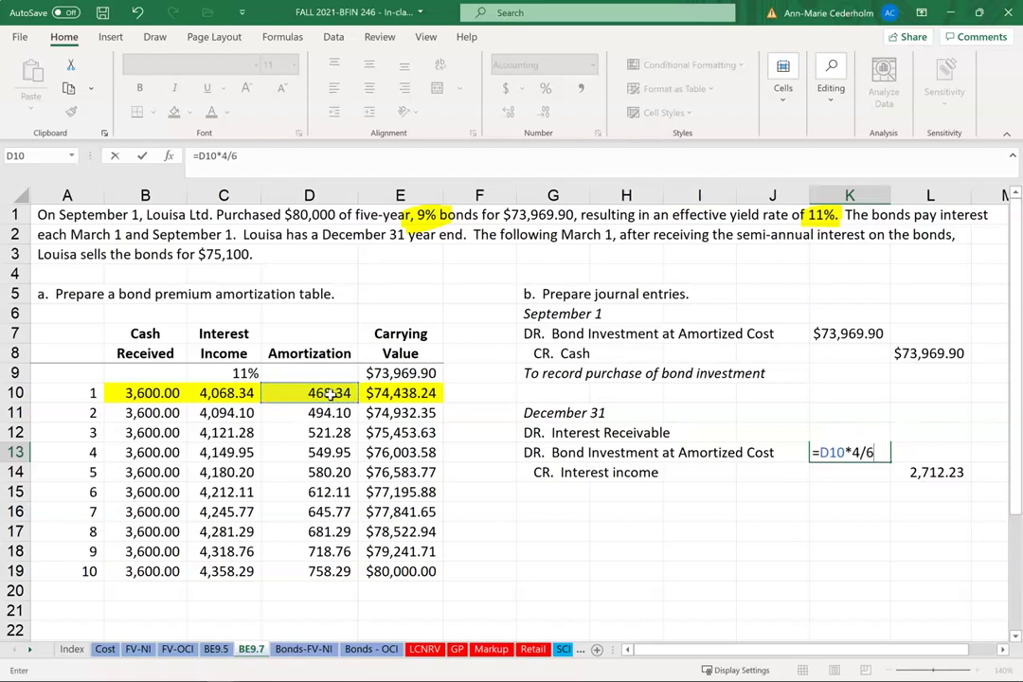
key("Return")
key("Up")
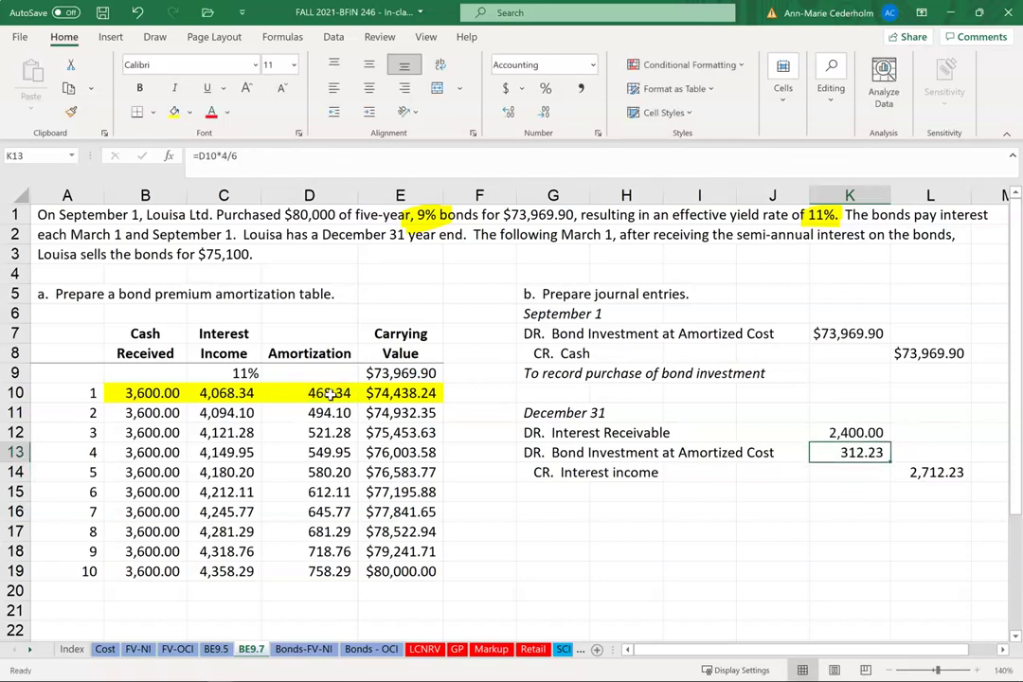
Enter the explanation "To record the interest accrual at the year end" in G15 below the December 31 entry.
key("Down")
key("Down")
key("Left")
key("Left")
key("Left")
key("Left")
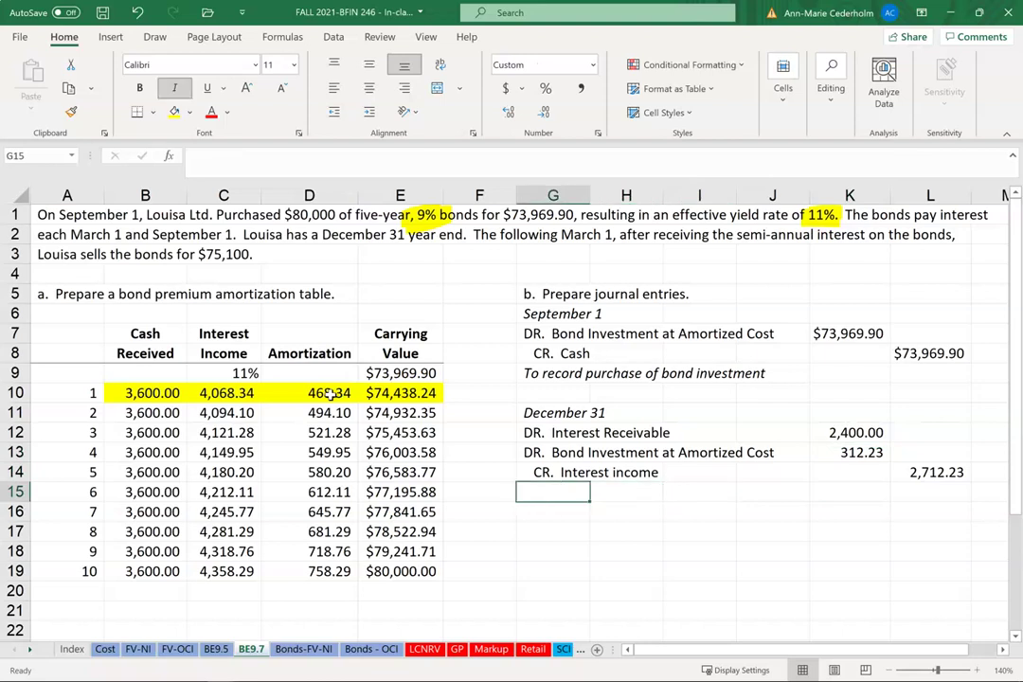
type("To record the i")
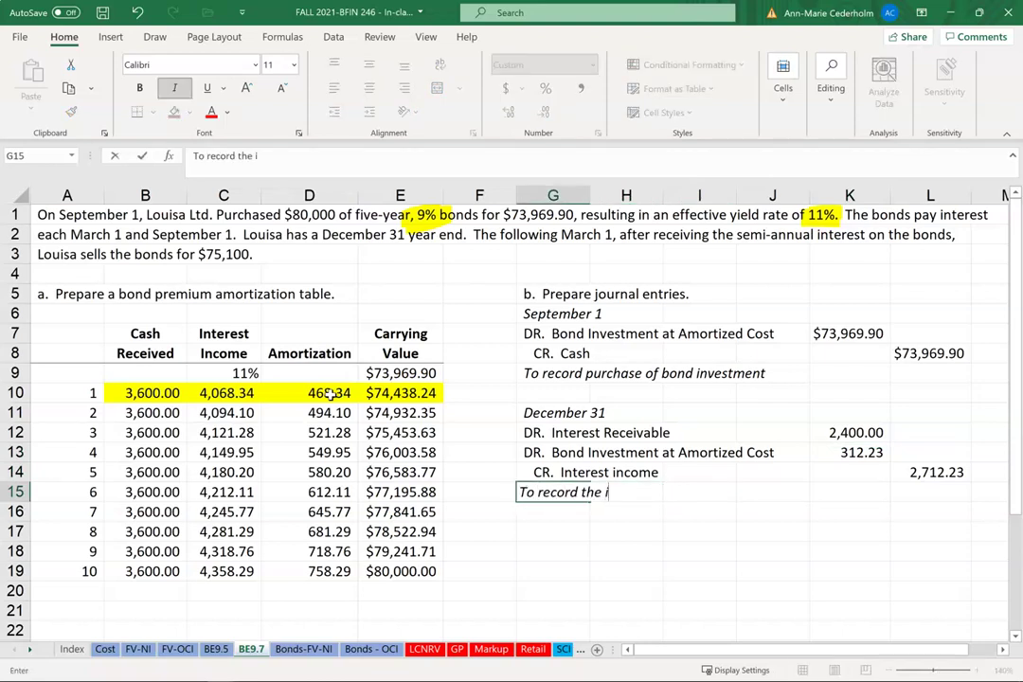
type("nterest accrual at")
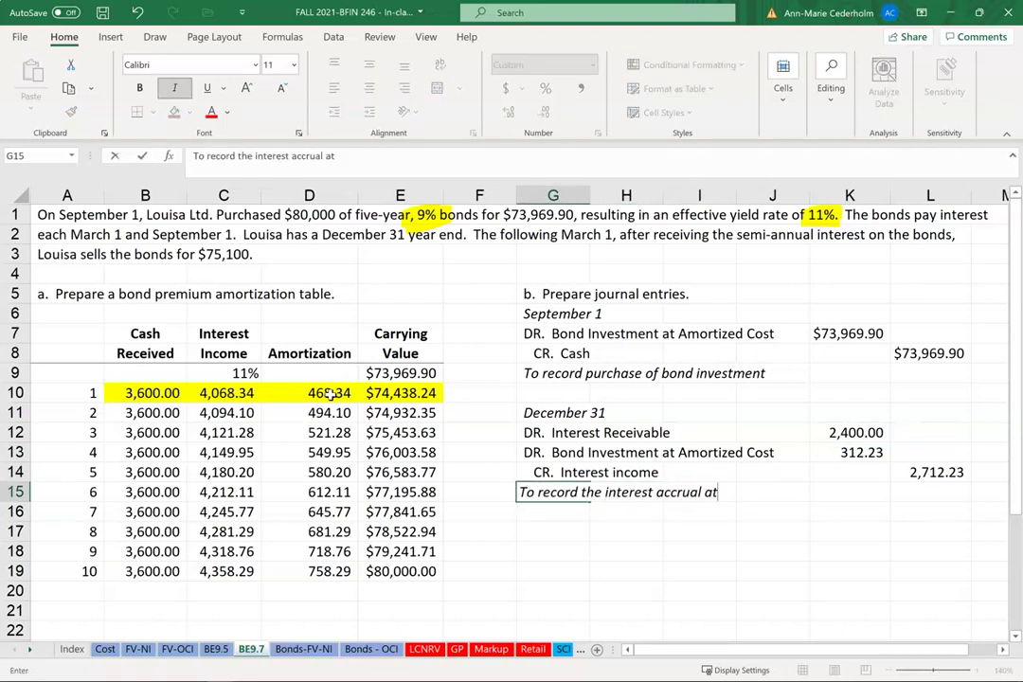
type(" the year end")
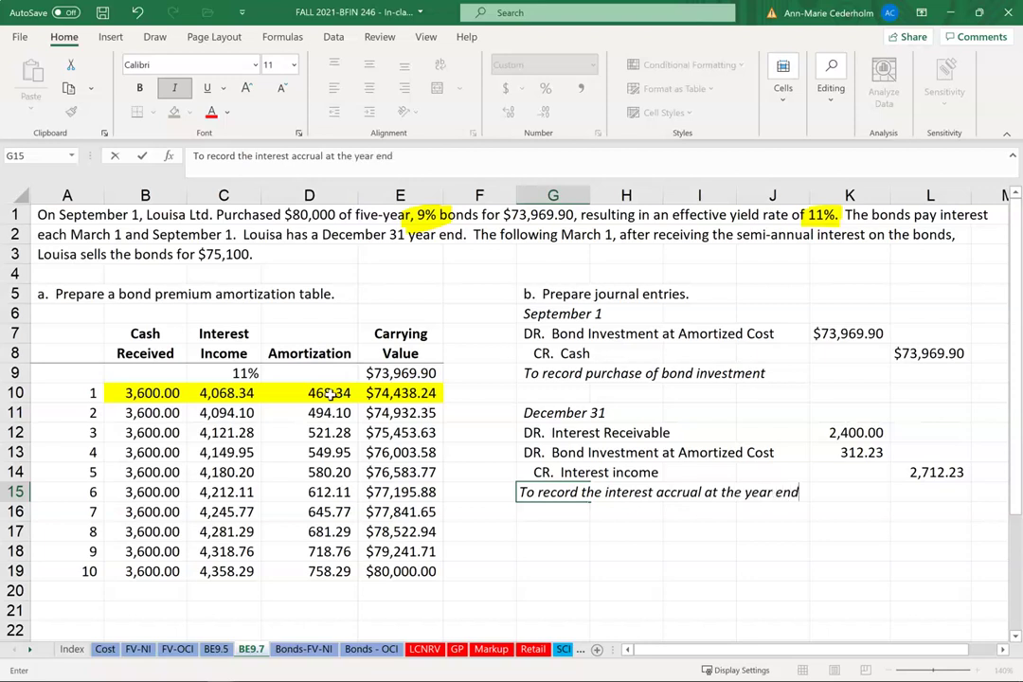
key("Return")
key("Up")
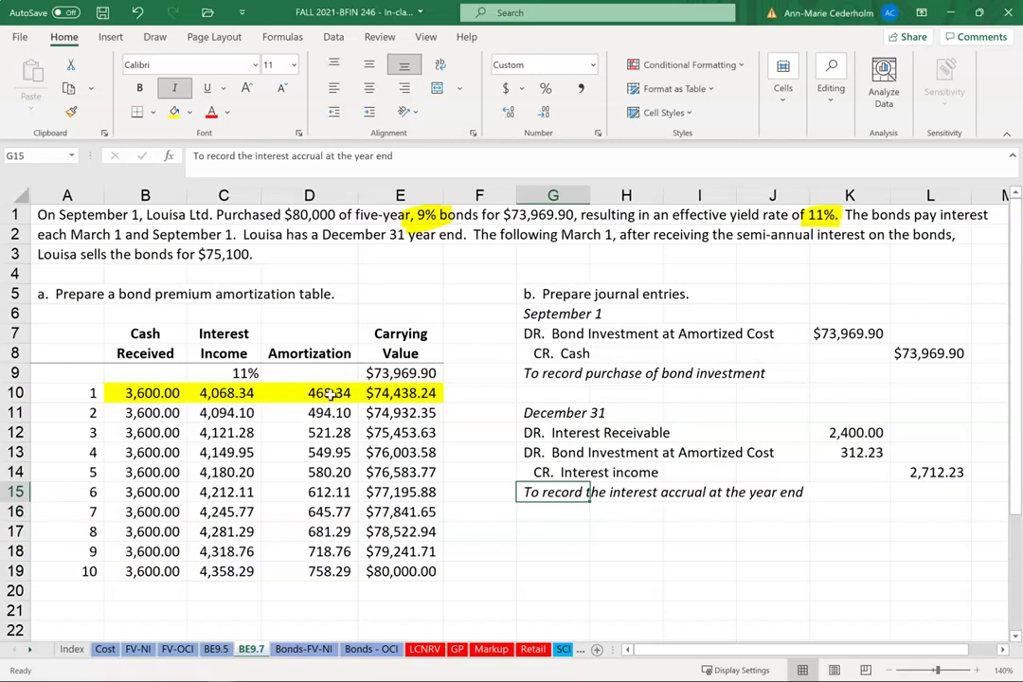
left_click_drag(142, 394, 392, 382)
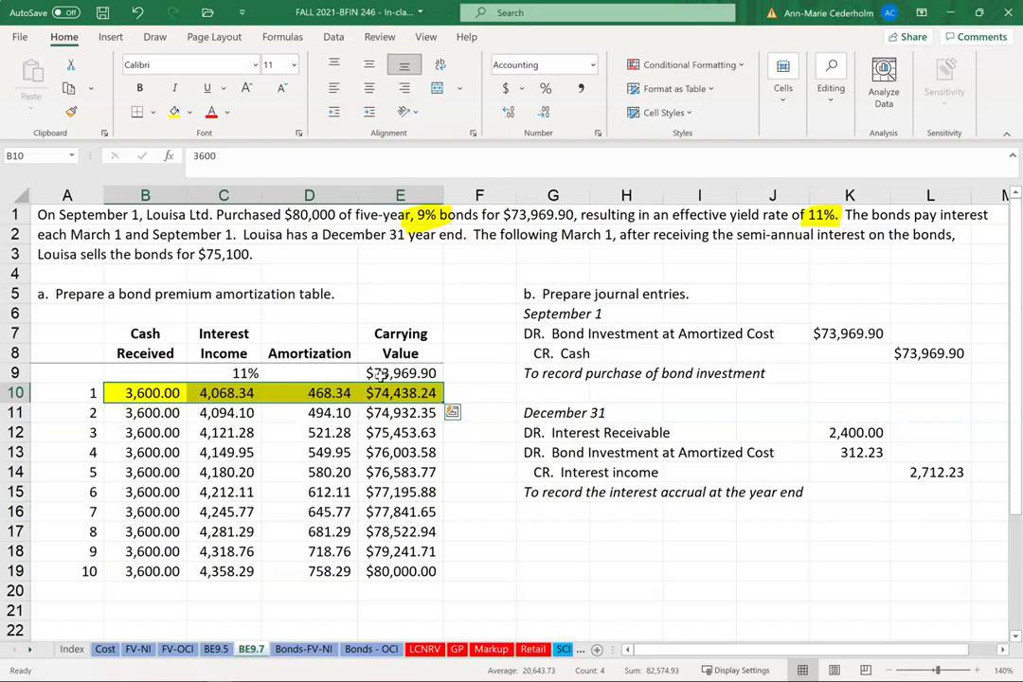
left_click(571, 524)
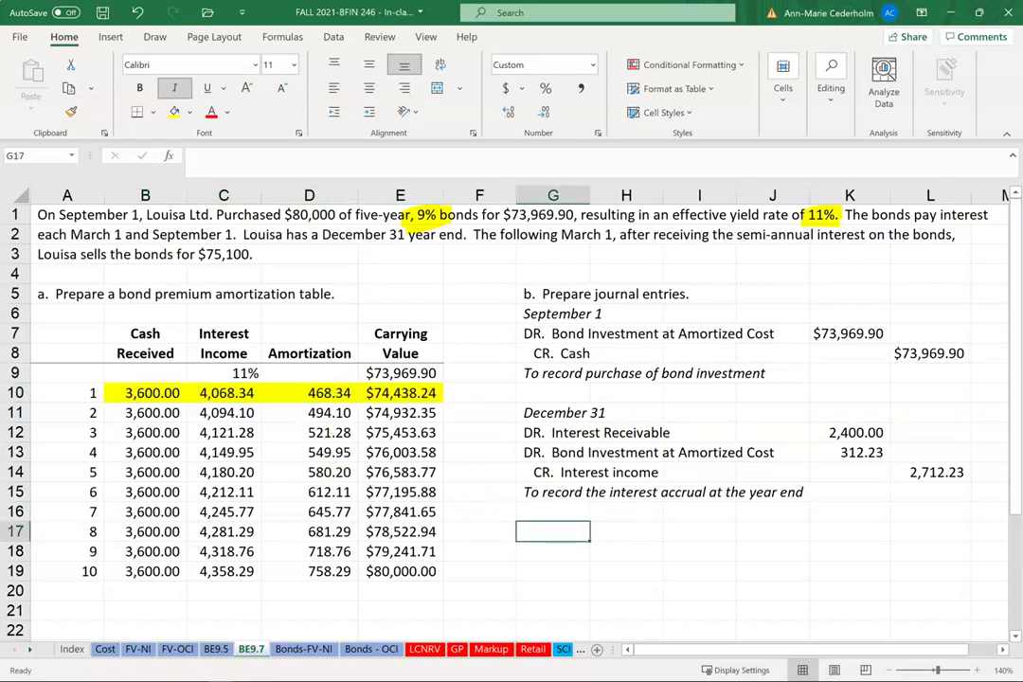
left_click_drag(142, 392, 385, 396)
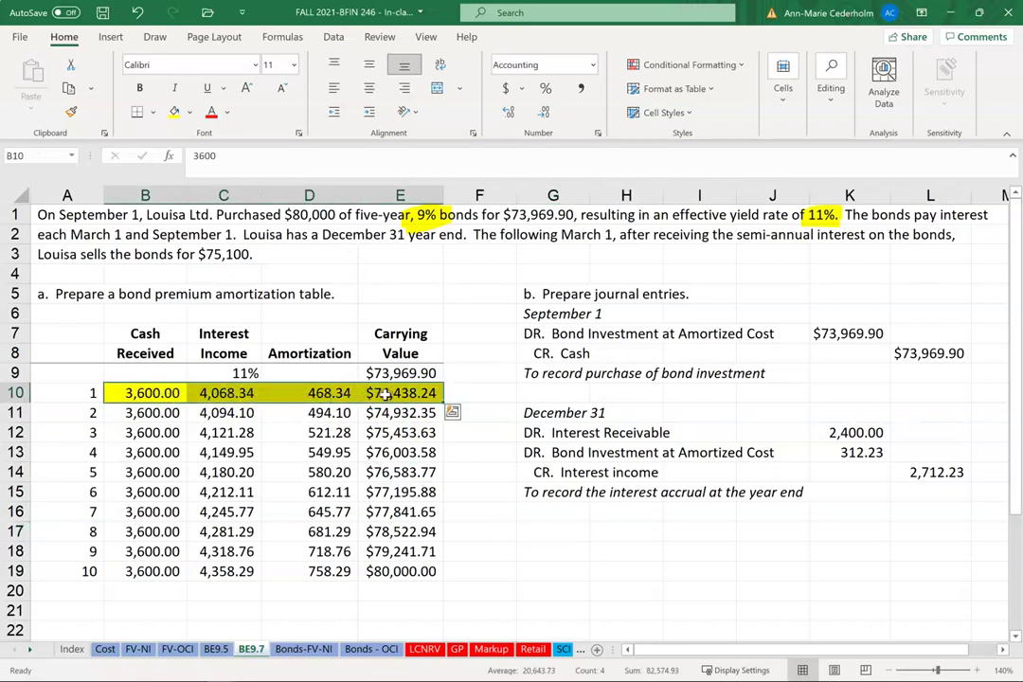
Enter the date heading "March 1" as text in G17, below the December 31 entry.
left_click(552, 542)
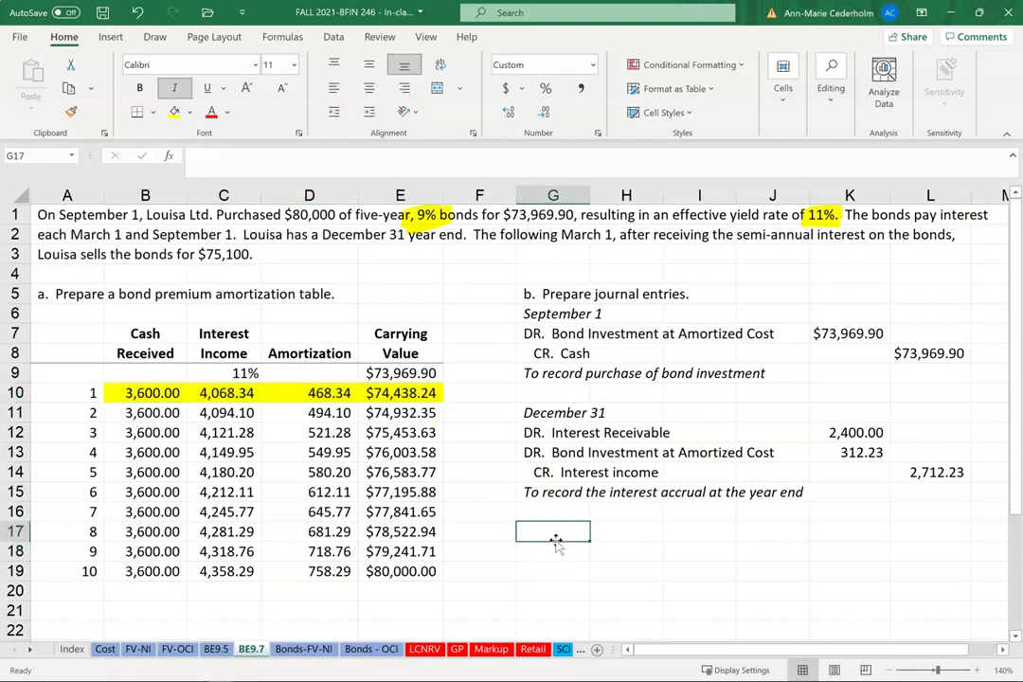
type("March")
key("BackSpace")
key("BackSpace")
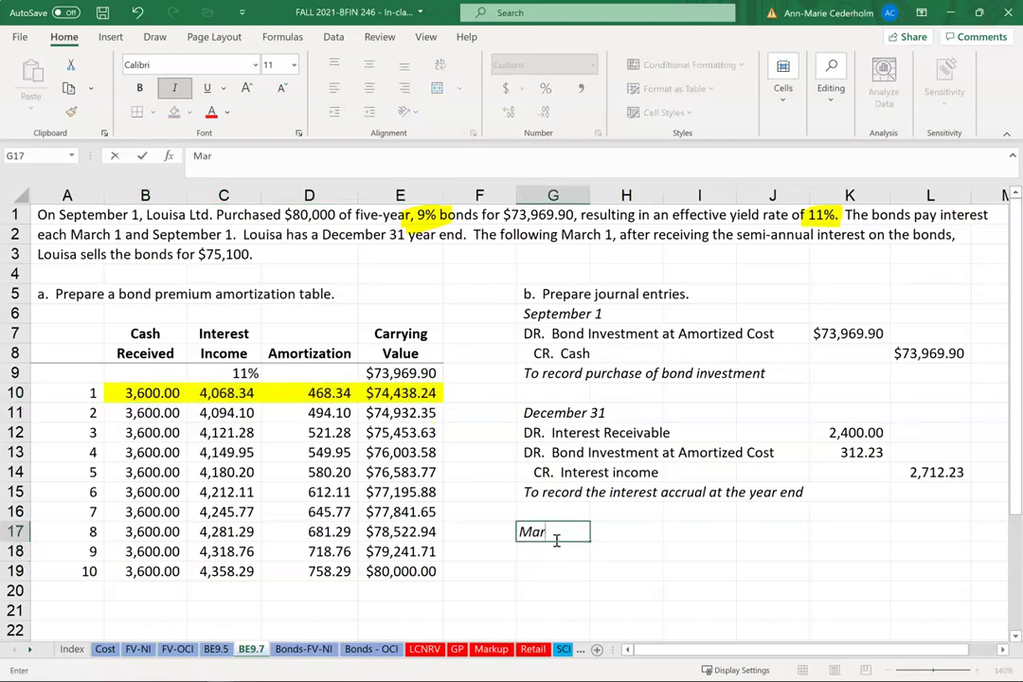
key("BackSpace")
key("BackSpace")
key("BackSpace")
type("M")
key("BackSpace")
type("'March 1")
key("Return")
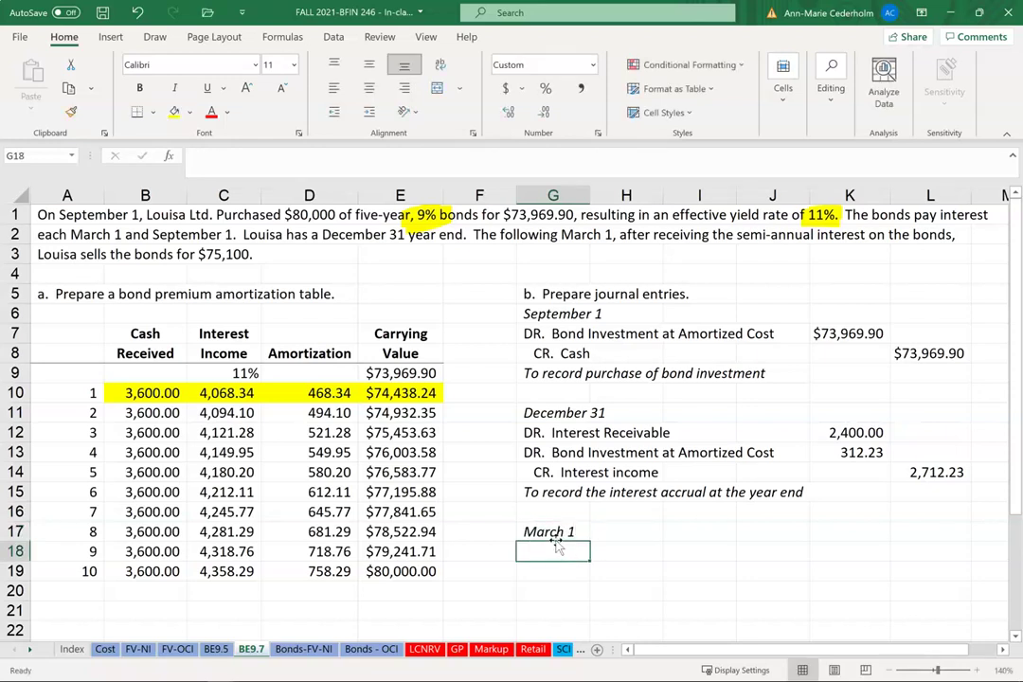
Enter the debit line "DR. Cash" in G18 and link its amount in K18 to the first period's cash received, using =B10.
type("DR.  Cash")
key("Return")
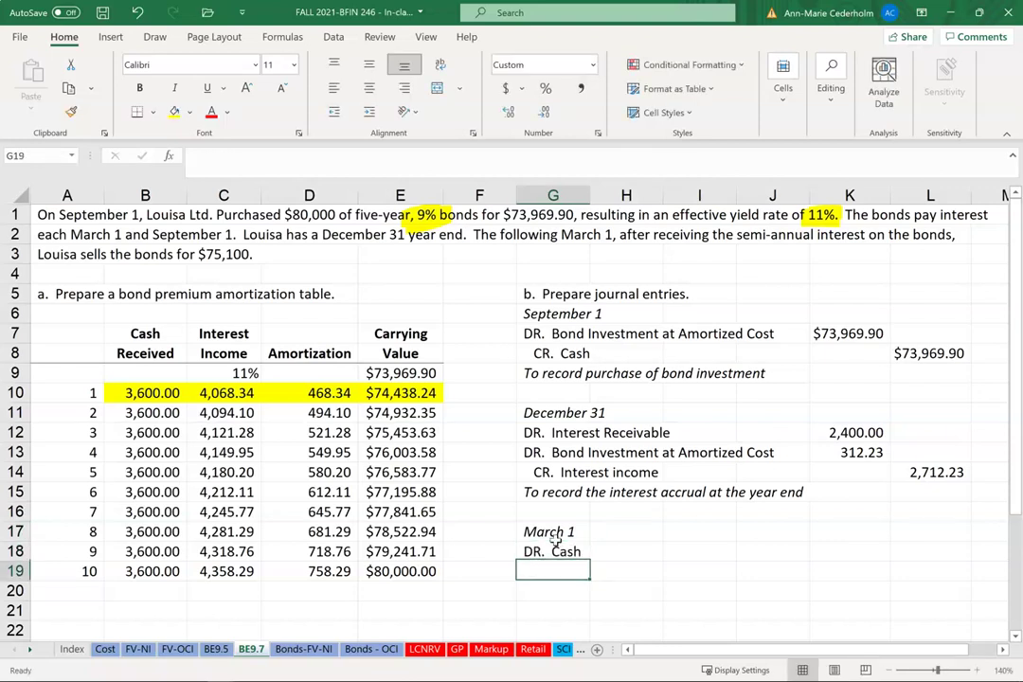
key("Up")
key("Right")
key("Right")
key("Right")
key("Right")
type("=")
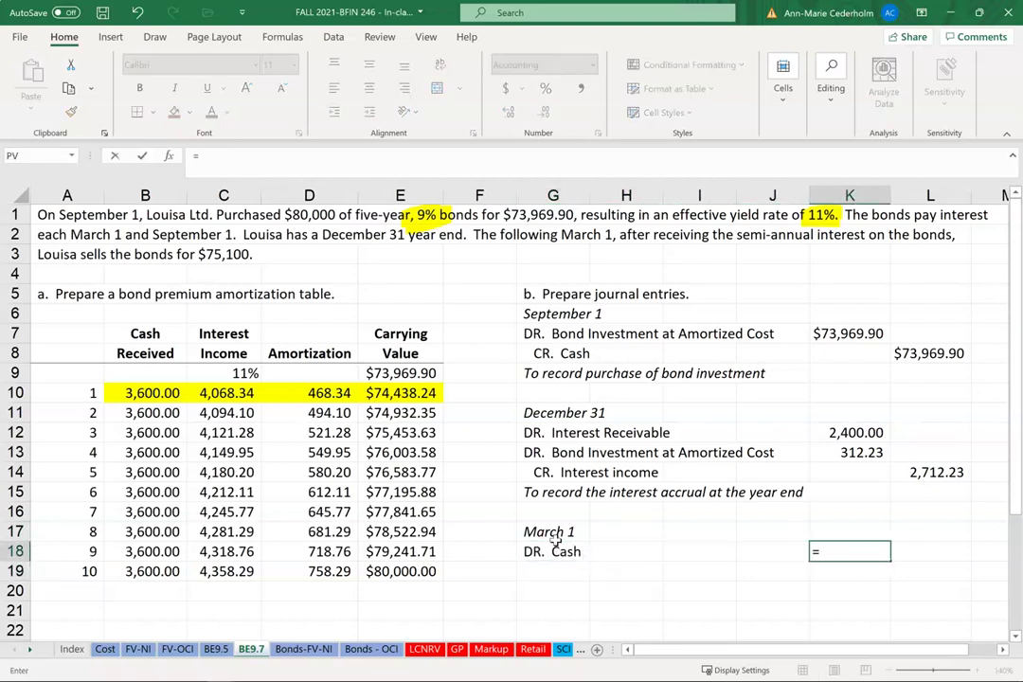
left_click(149, 393)
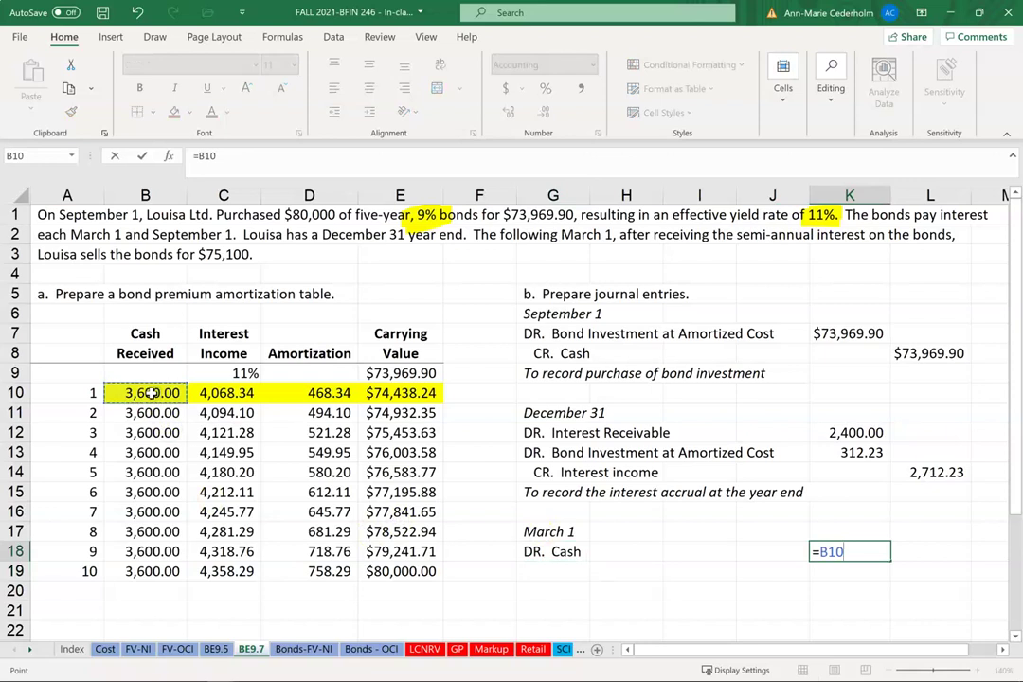
key("Return")
Enter the second debit line "DR. Bond Investment at Amortized Cost" in G19 of the March 1 entry.
key("Left")
key("Left")
key("Left")
key("Left")
type("DR.  C")
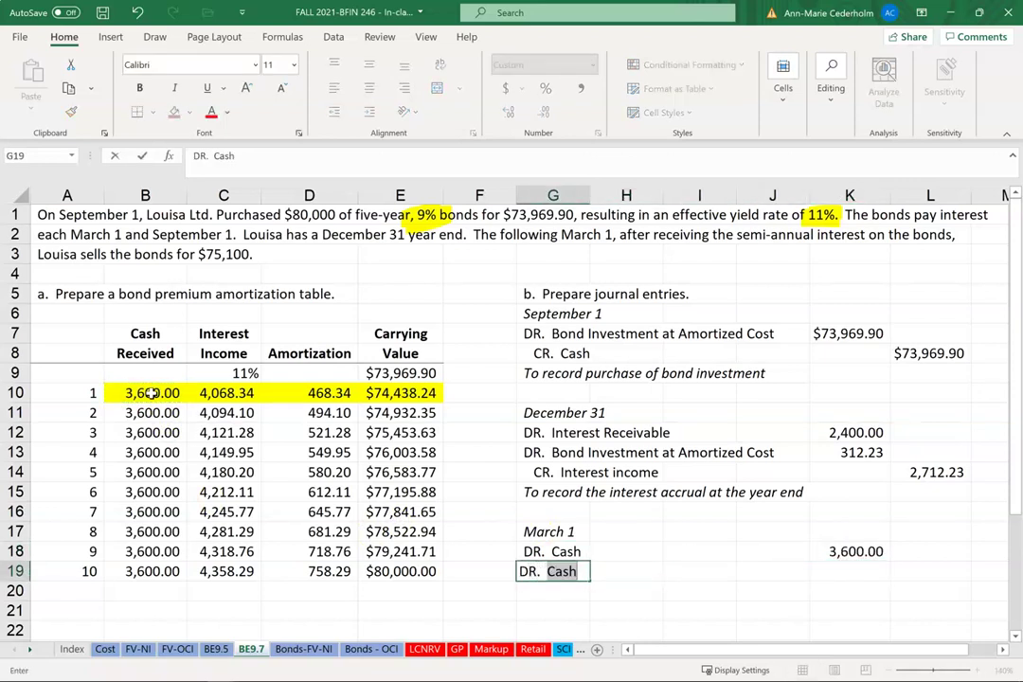
type("Bond Iv")
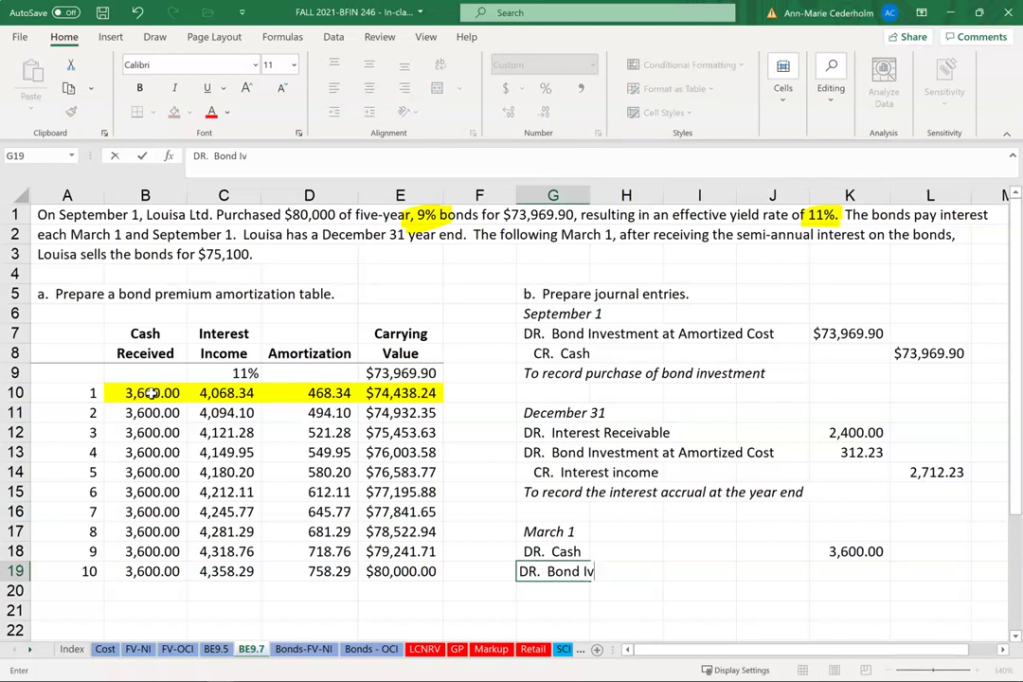
key("BackSpace")
type("nvestment at A")
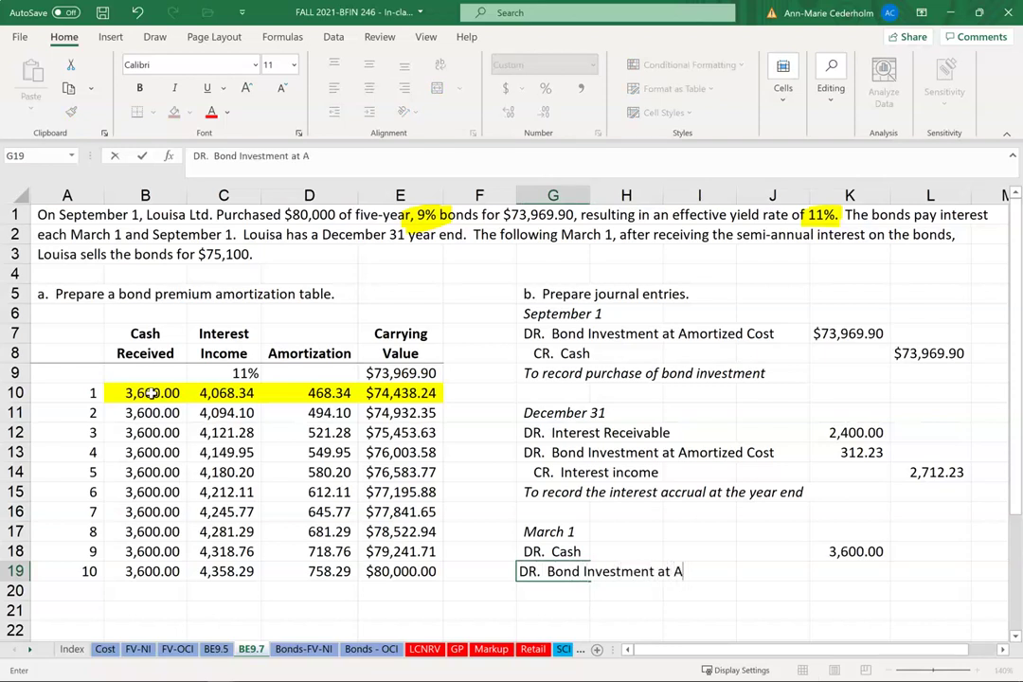
type("mortized Cost")
key("ctrl+Return")
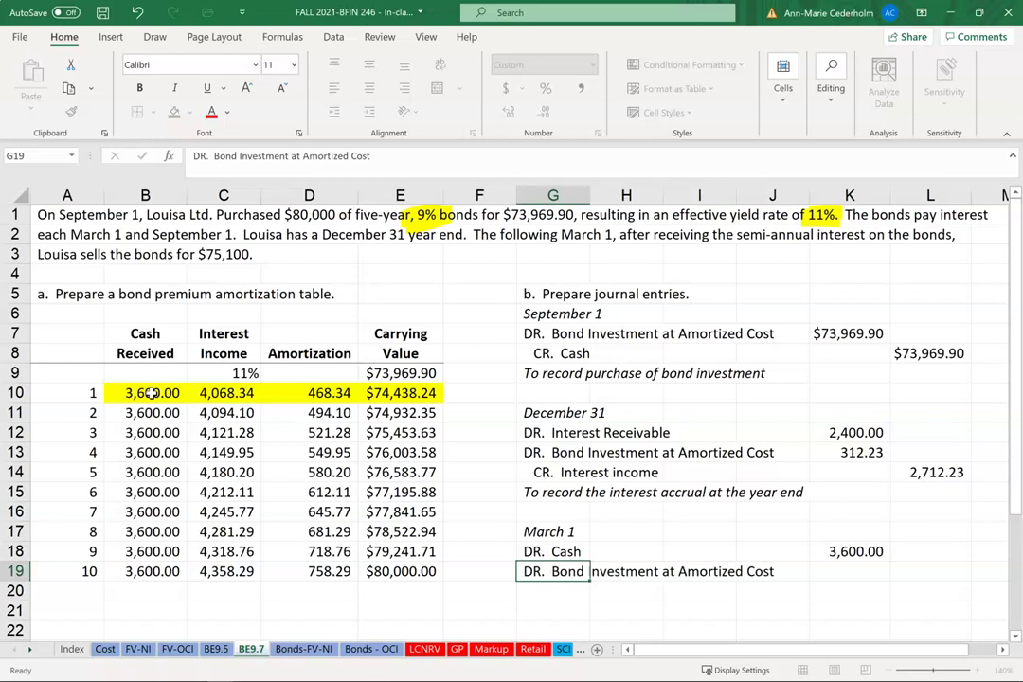
Link the bond investment debit in K19 to the first period's amortization, using =D10.
key("Right")
key("Right")
key("Right")
key("Right")
type("=")
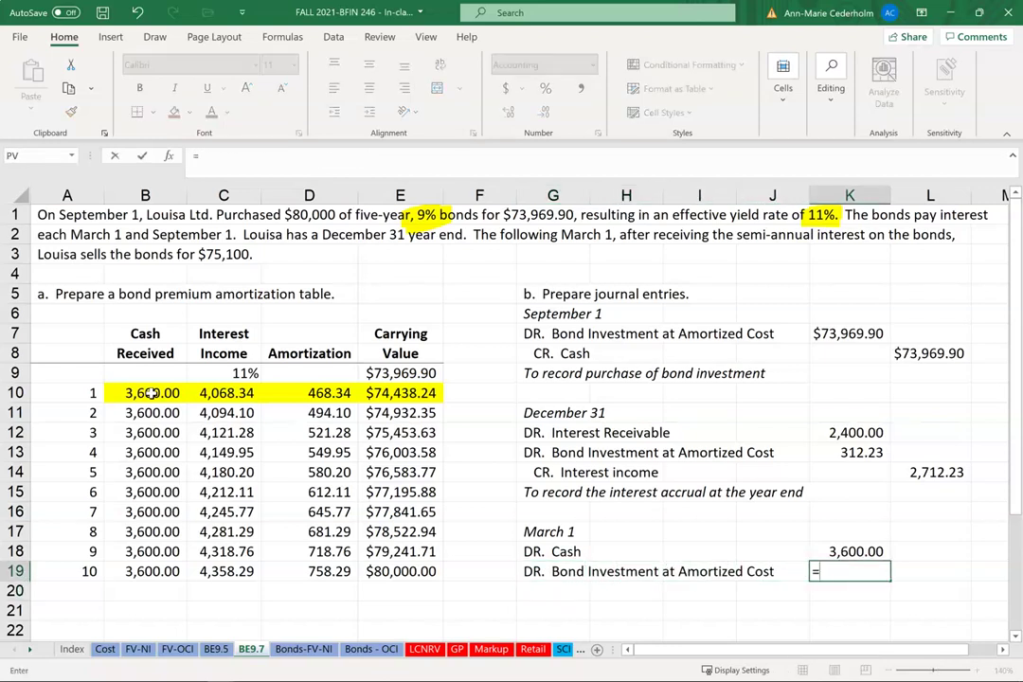
left_click(282, 394)
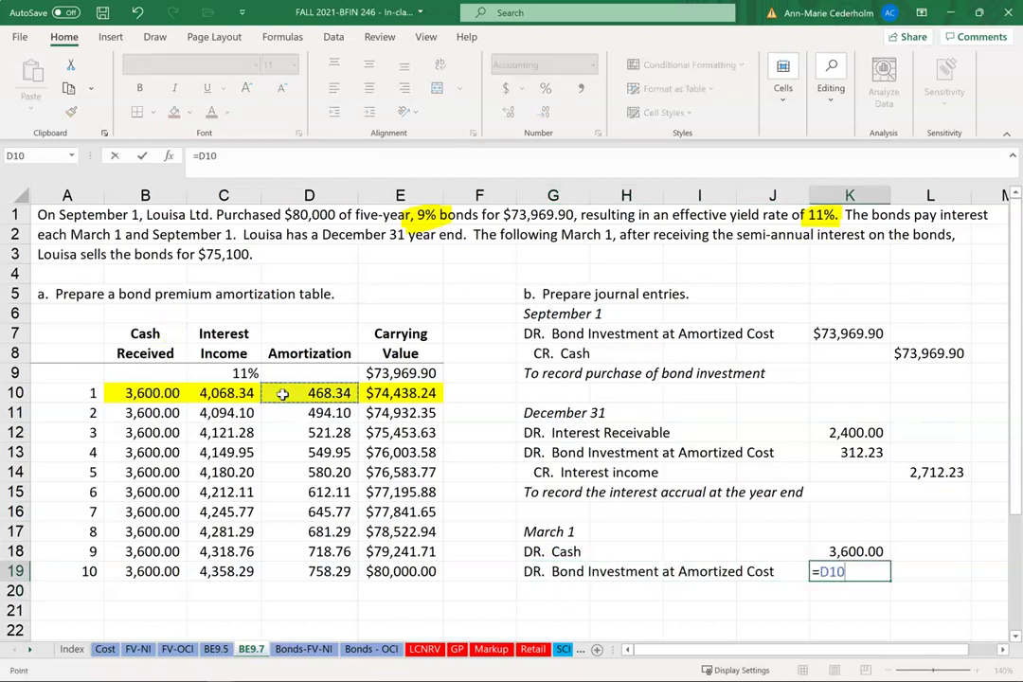
key("ctrl+Return")
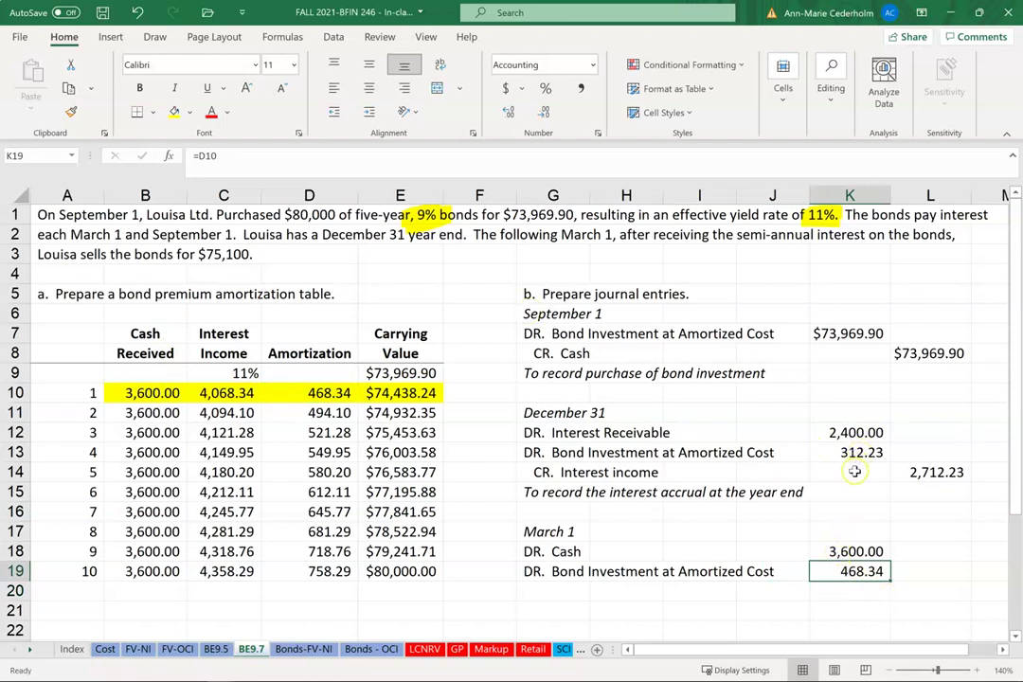
Subtract the amortization already recorded on December 31 from the K19 debit, making the formula =D10-K13.
left_click(220, 155)
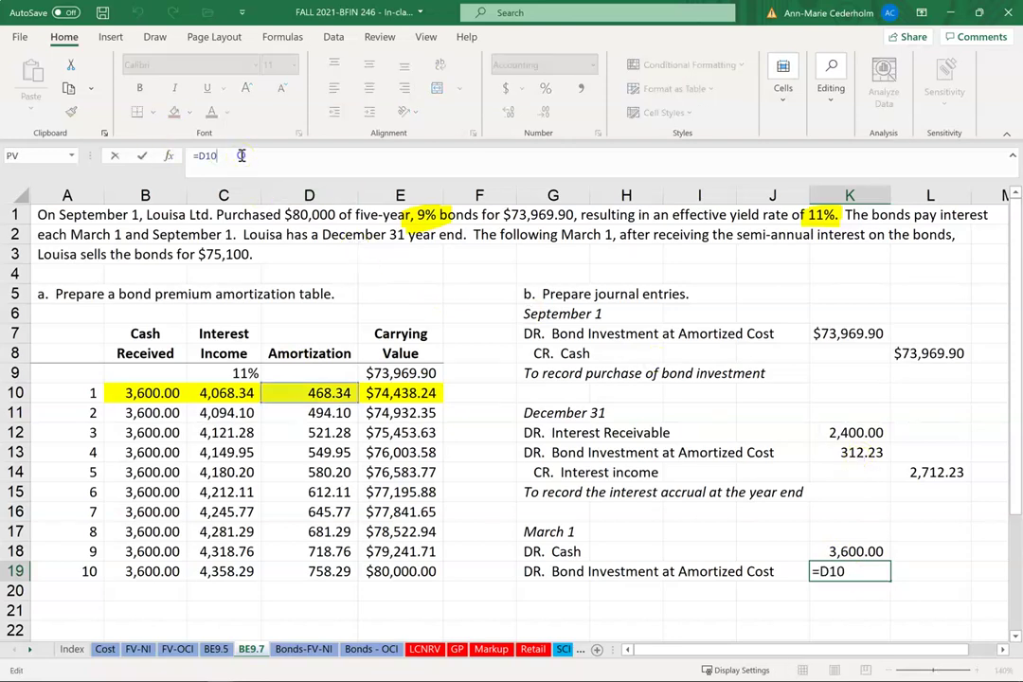
type("-")
left_click(864, 453)
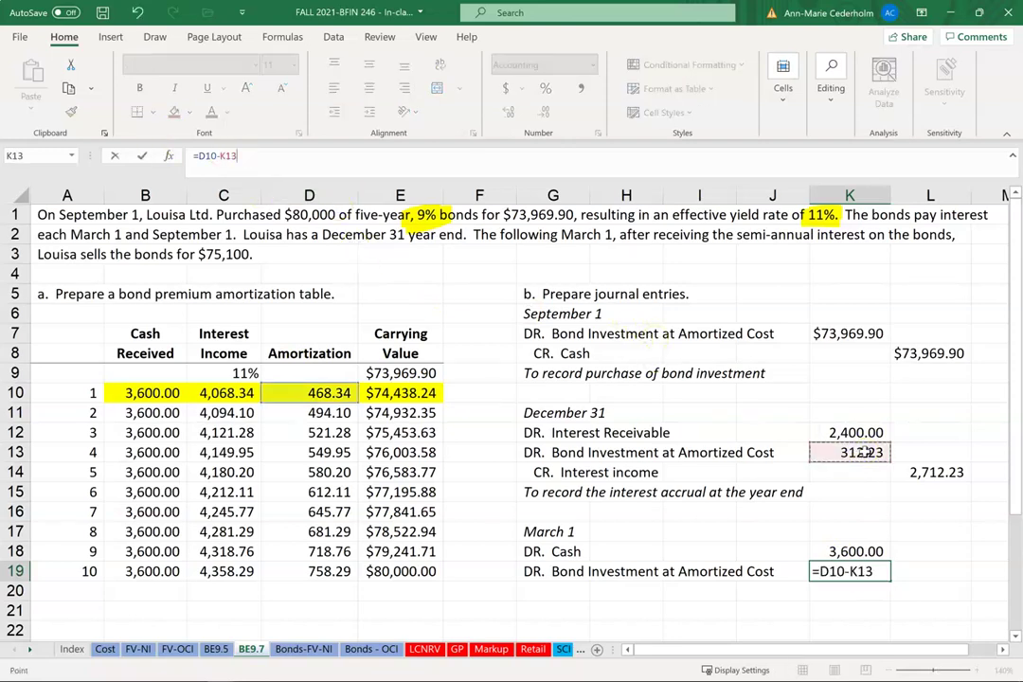
key("Return")
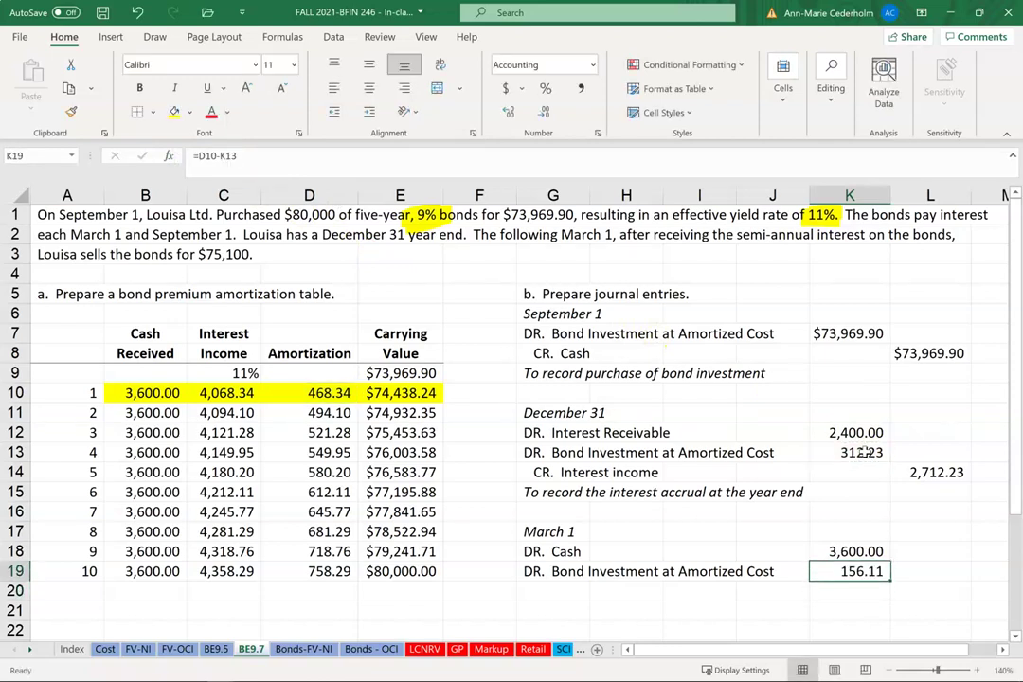
Enter the credit line "CR. Interest receivable" in G20, below the March 1 debit lines.
key("Down")
key("Left")
key("Left")
key("Left")
key("Left")
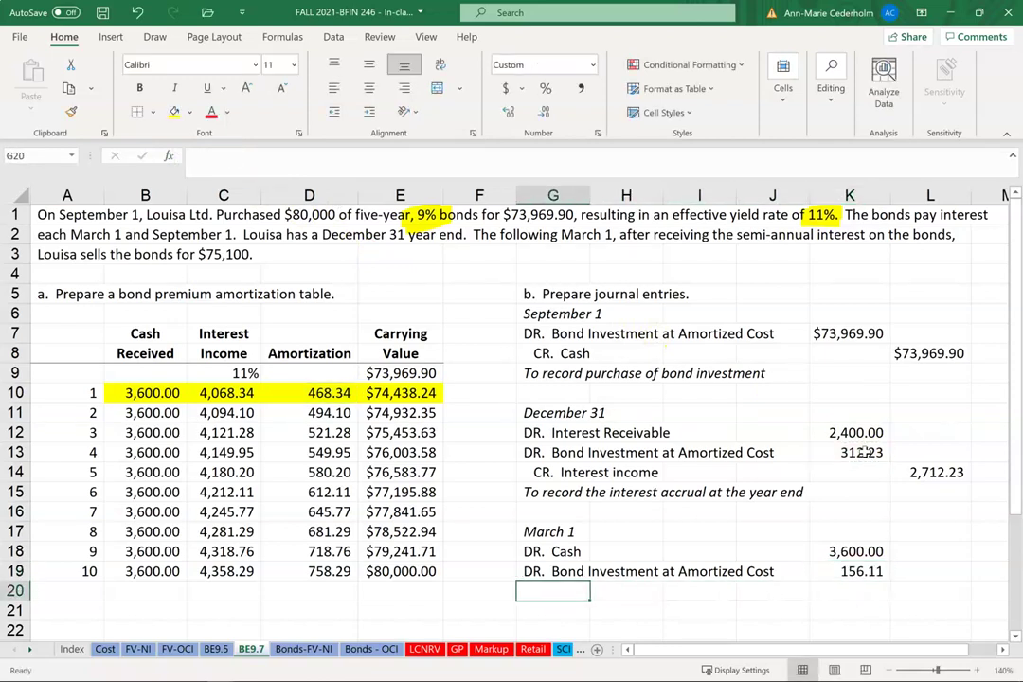
type("CR.  In")
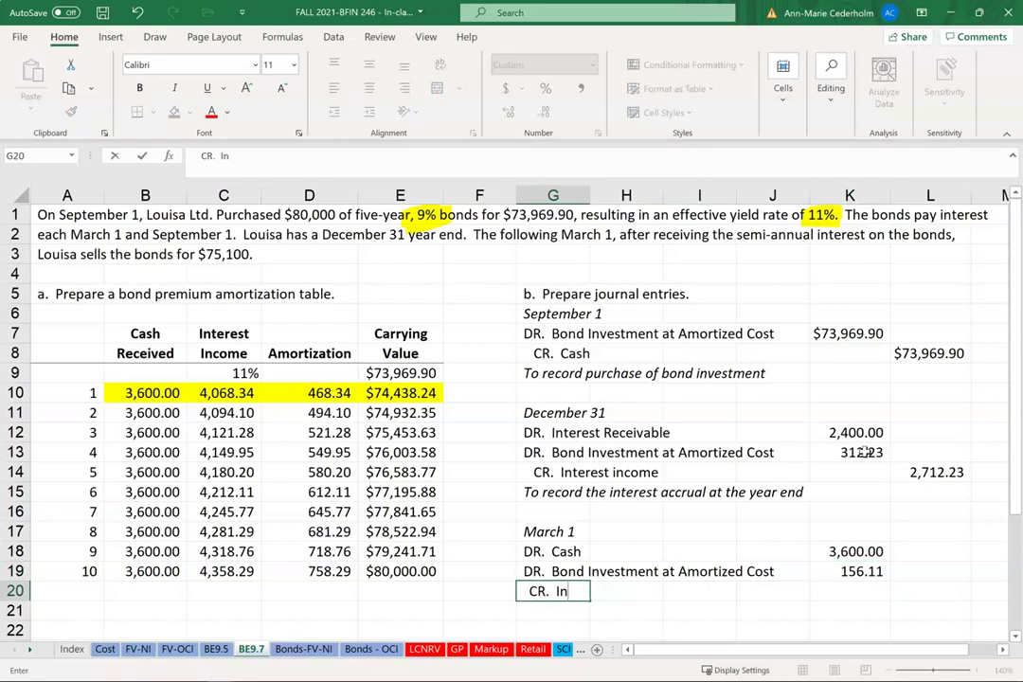
type("terest receivable")
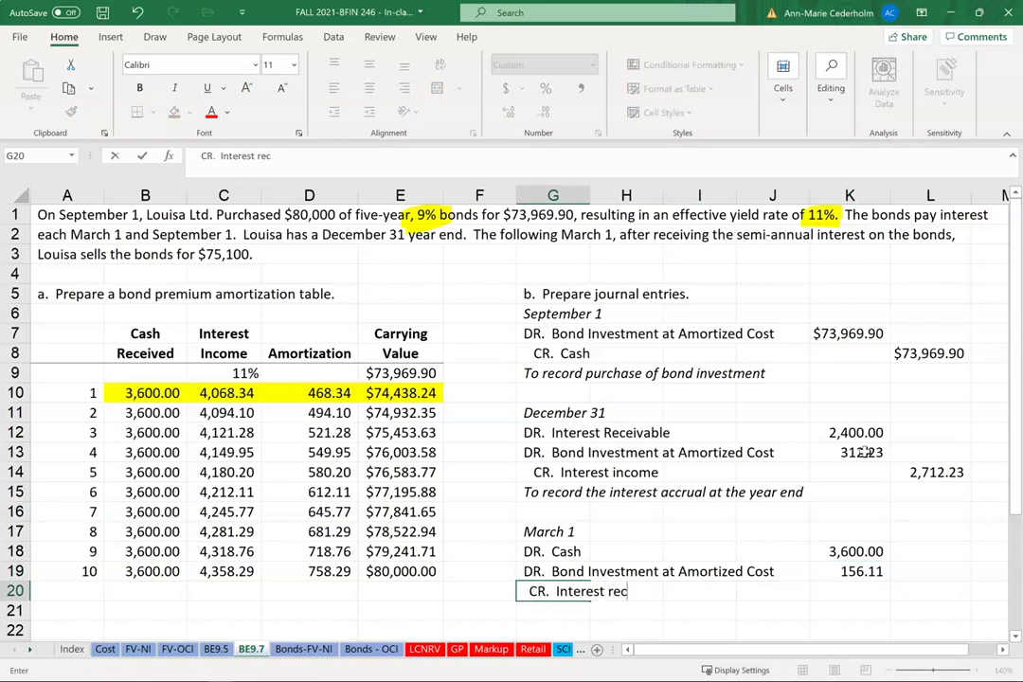
Set the interest receivable credit in L20 equal to the December 31 interest receivable debit, using =K12.
key("Tab")
key("Right")
key("Right")
key("Right")
key("Right")
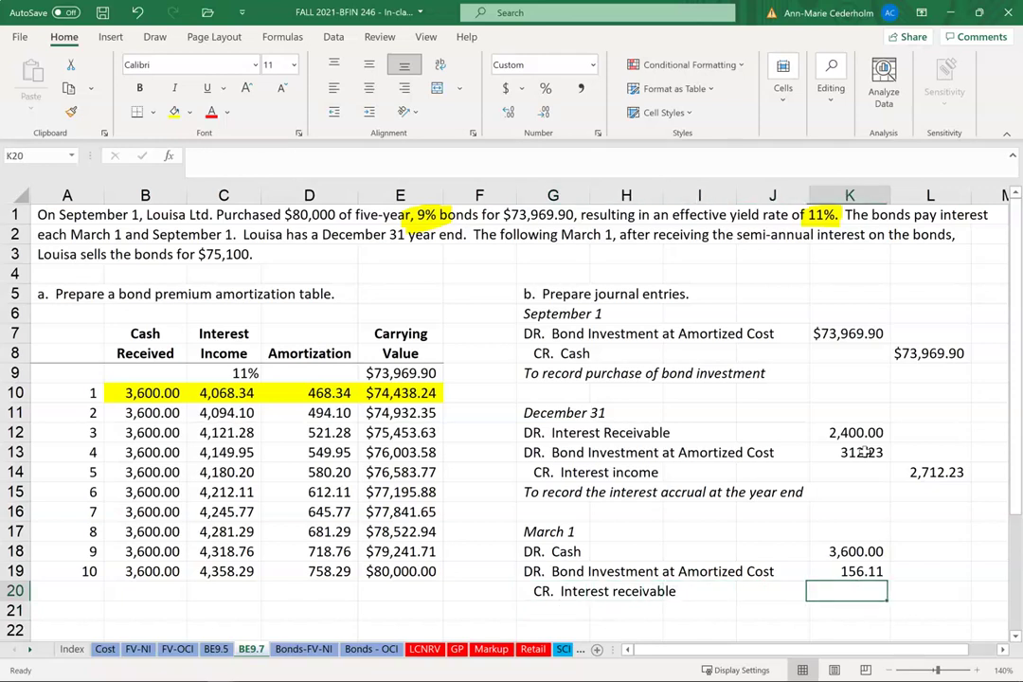
type("=")
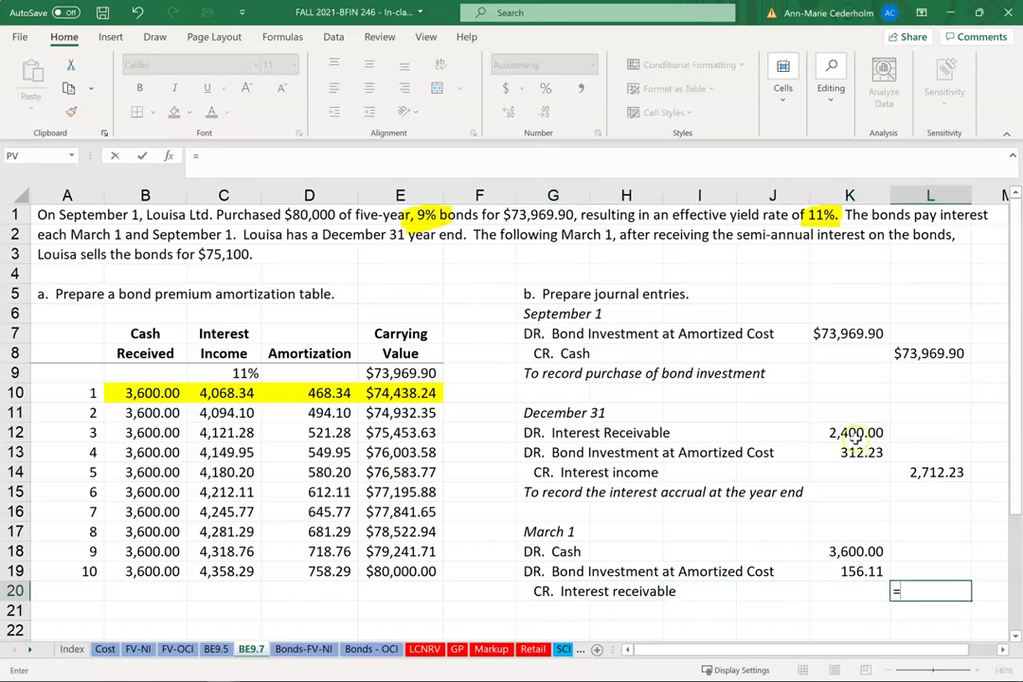
left_click(853, 434)
key("Return")
Enter the second credit line "CR. Interst income" in G21 and remove its italic formatting.
key("Left")
key("Left")
key("Left")
key("Left")
key("Left")
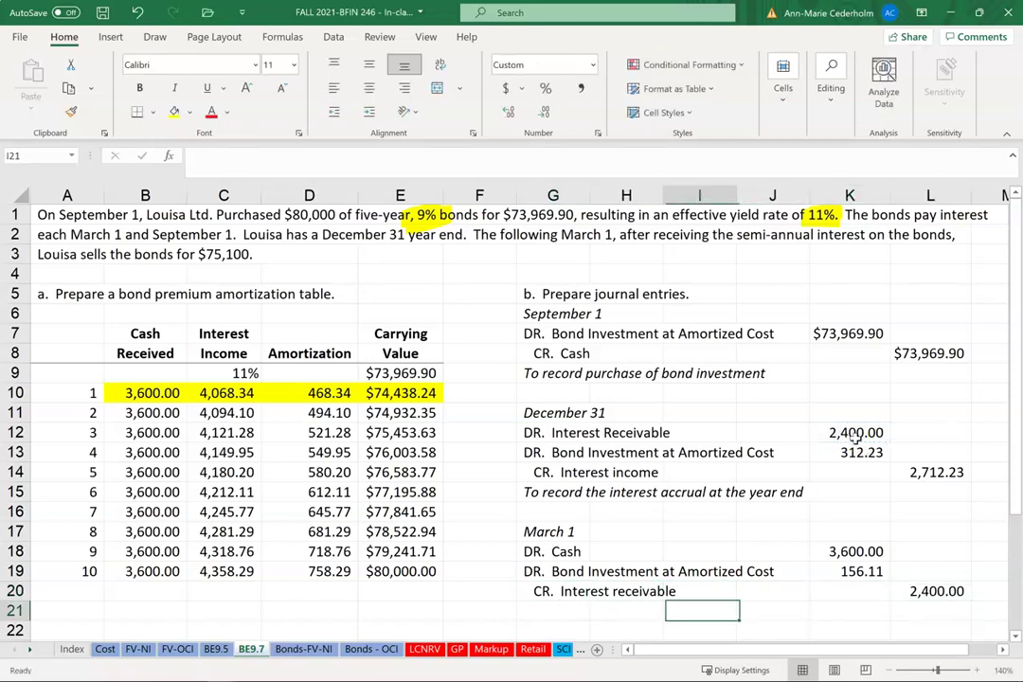
key("ctrl+apostrophe")
key("ctrl+shift+Left")
key("ctrl+shift+Left")
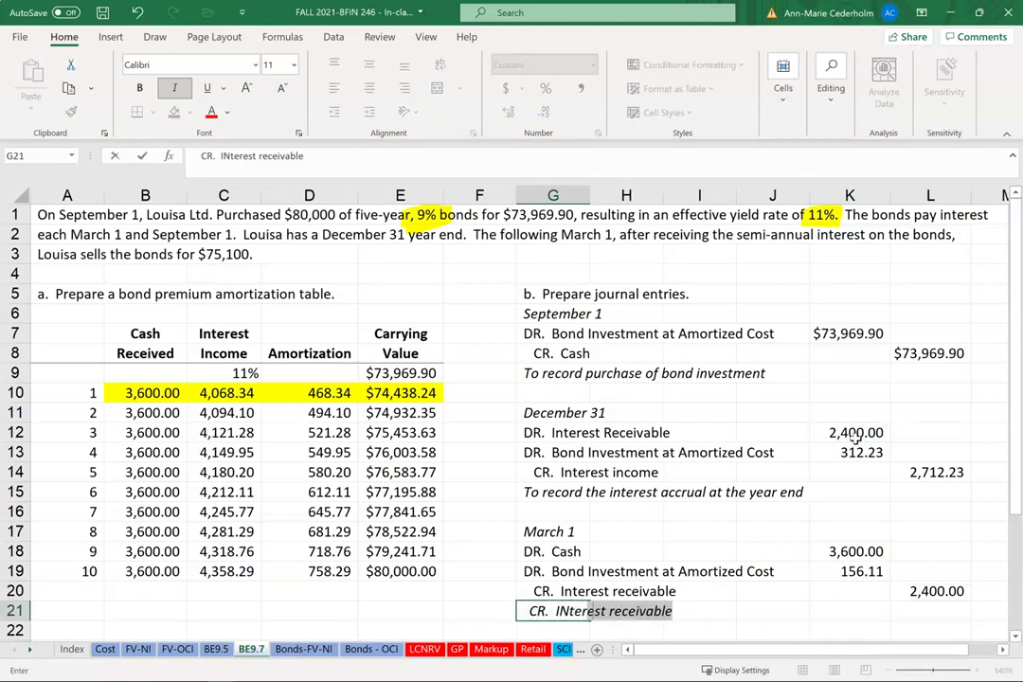
type("Interst income")
key("ctrl+Return")
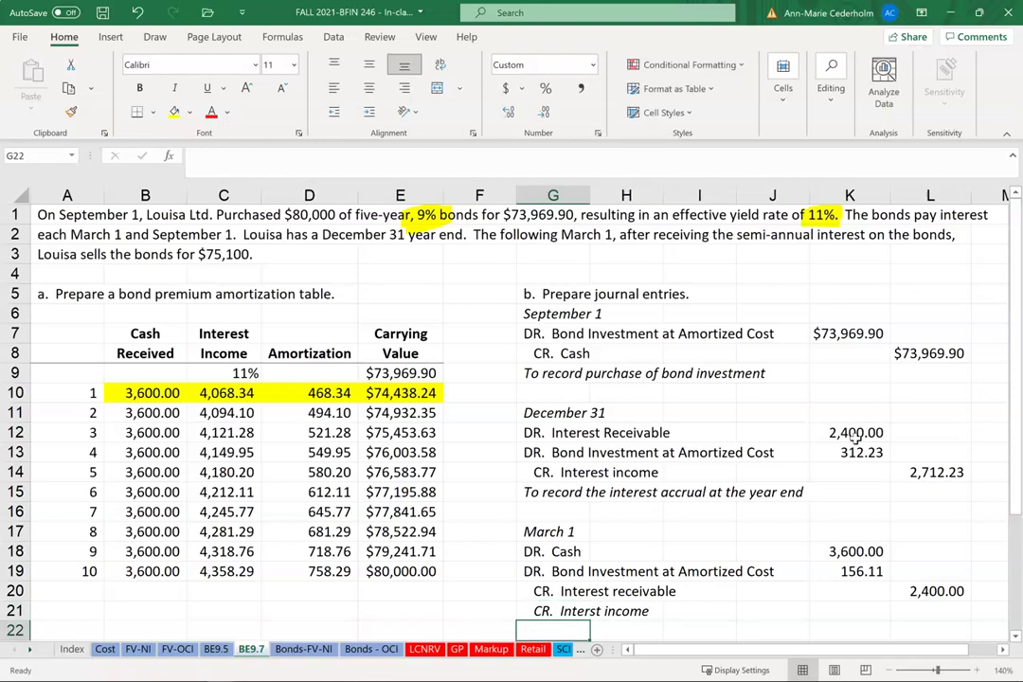
key("ctrl+i")
Calculate the interest income credit in L21 as the first period's income less the December 31 accrual, using =C10-L14.
key("Right")
key("Right")
key("Right")
key("Right")
key("Right")
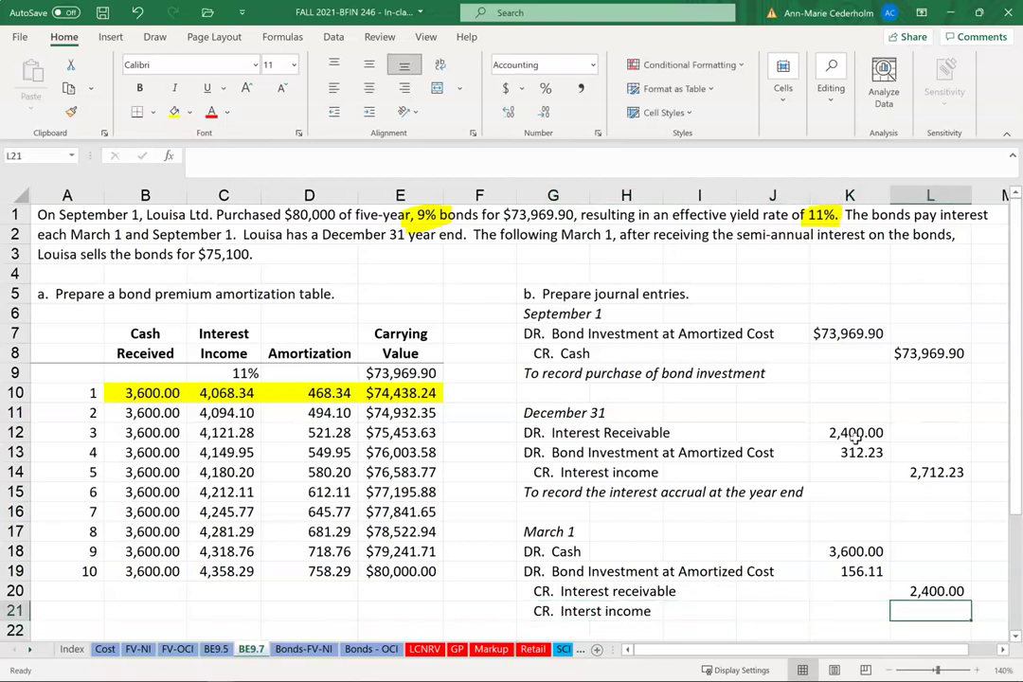
type("=")
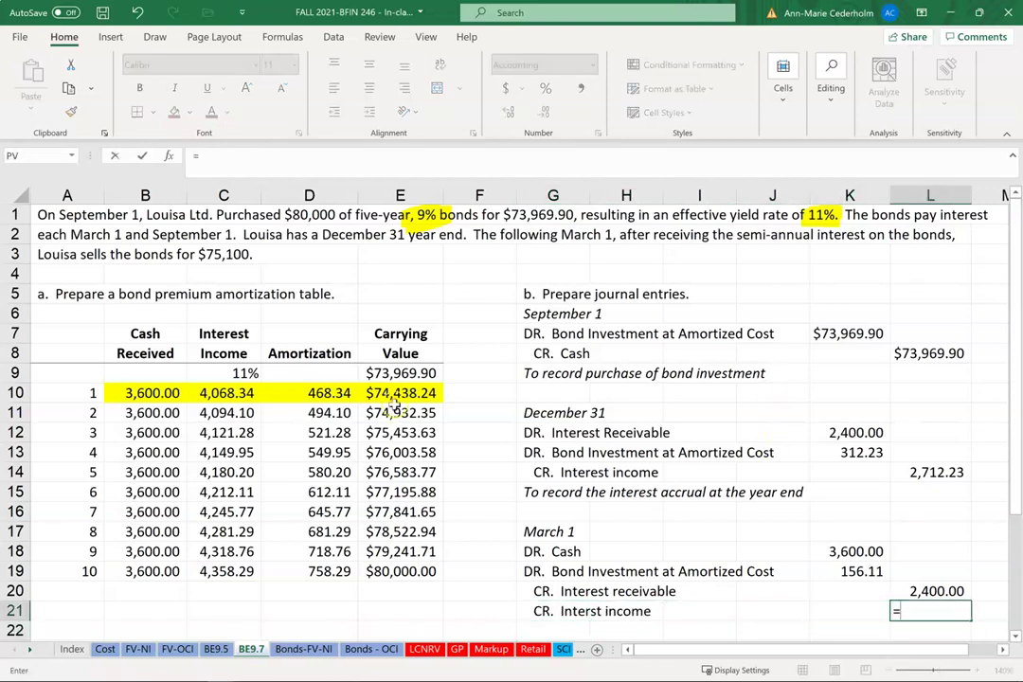
left_click(241, 392)
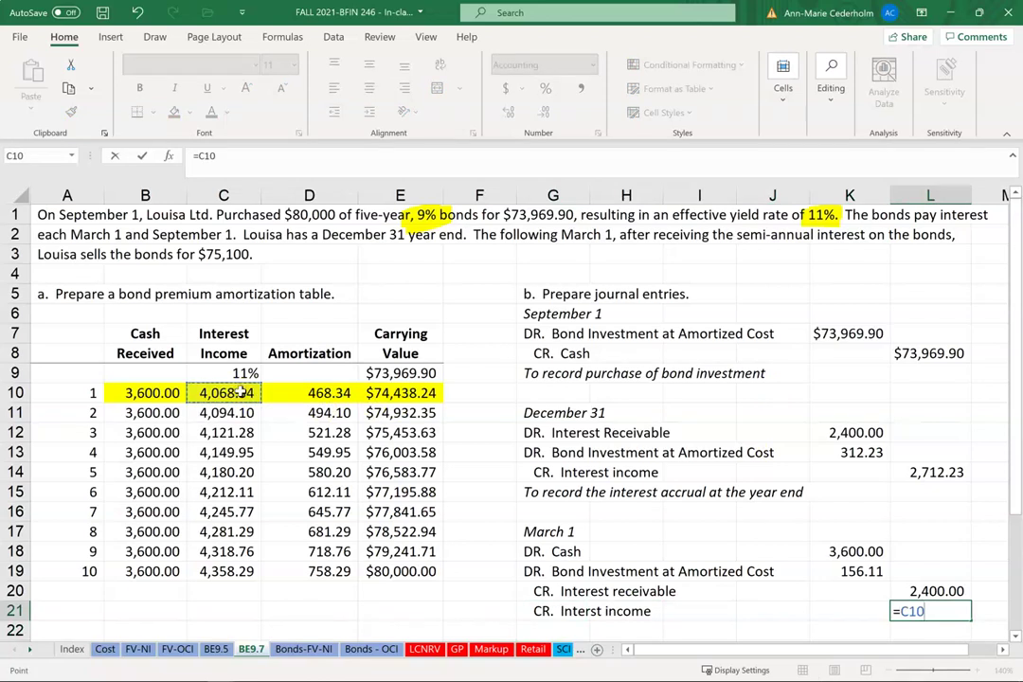
type("-")
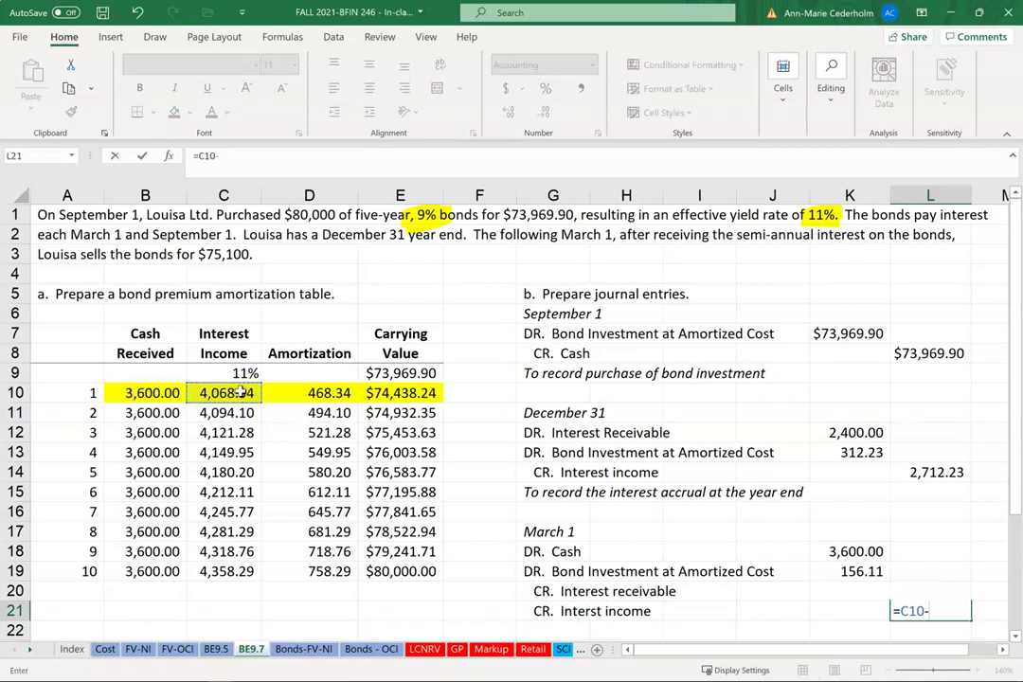
left_click(952, 473)
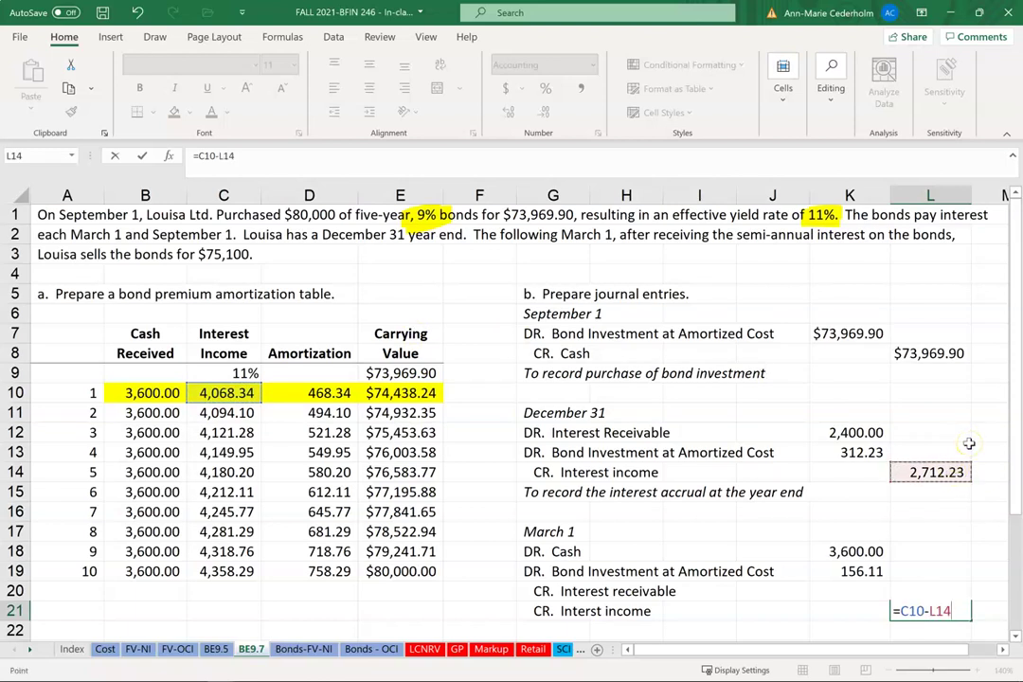
key("Return")
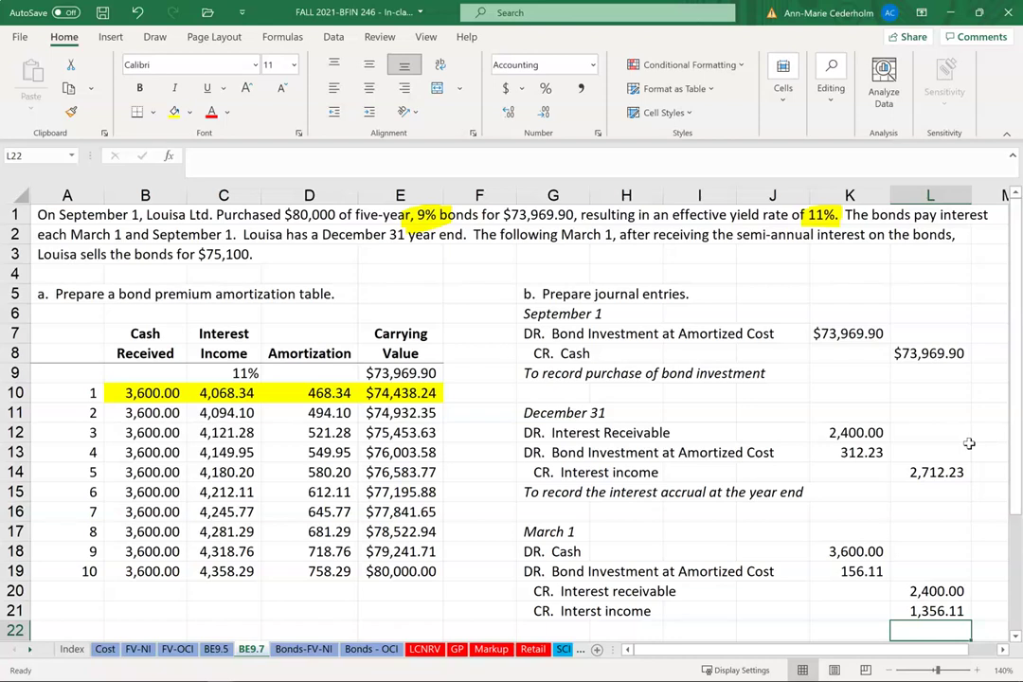
Enter the explanation "To record the first interest payment" in G22 below the March 1 entry and italicize it.
scroll(969, 443, "down", 1)
key("Left")
key("Left")
key("Left")
key("Left")
key("Left")
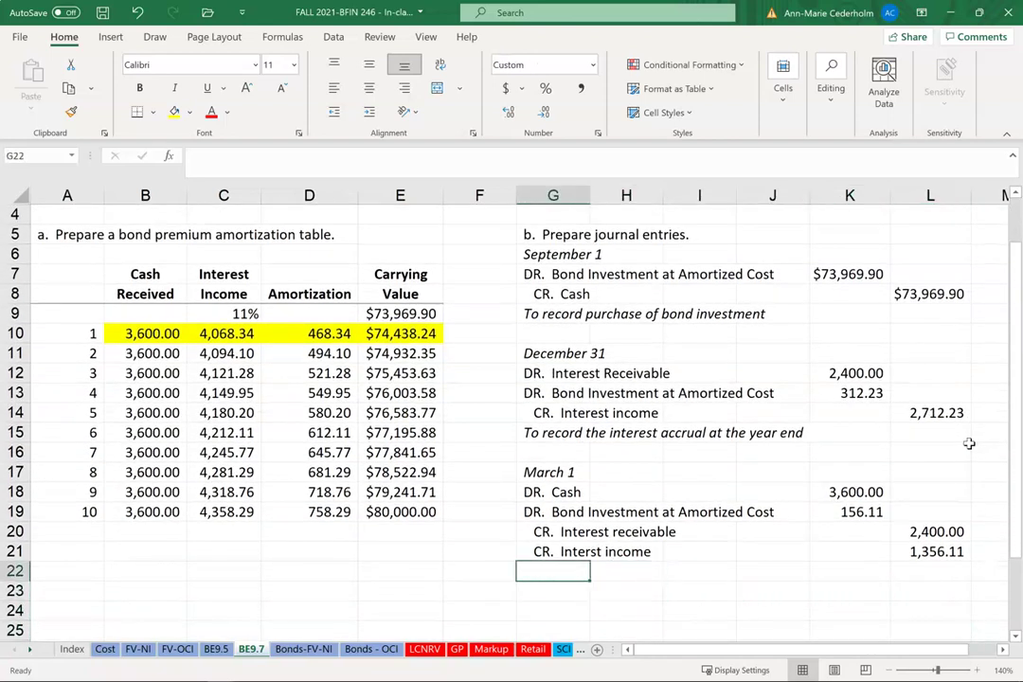
type("To record the fir")
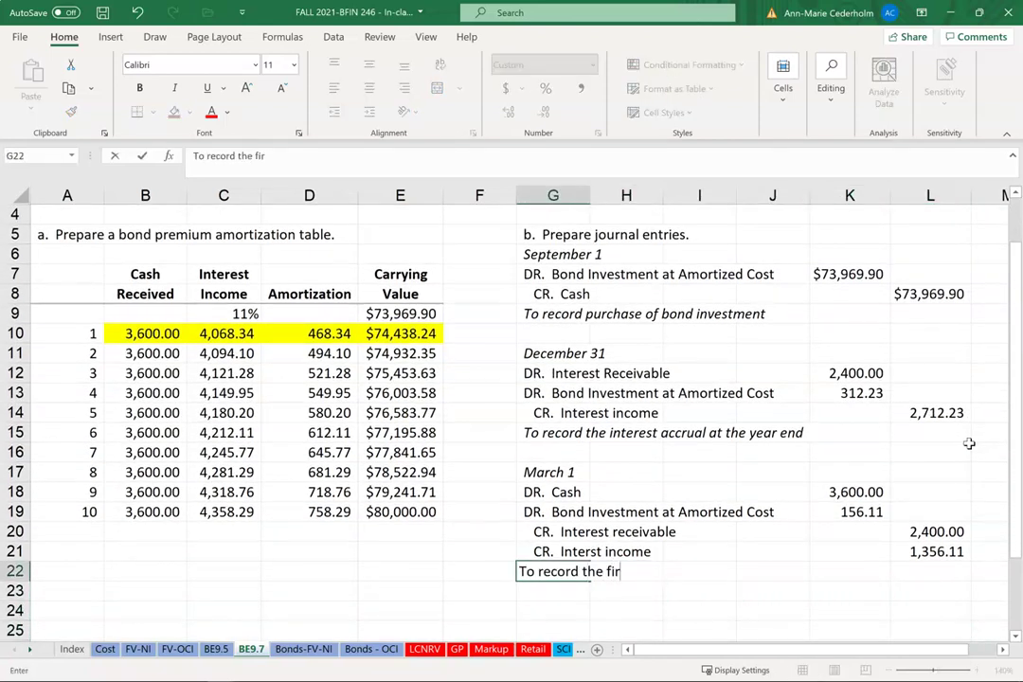
type("st interest paymen")
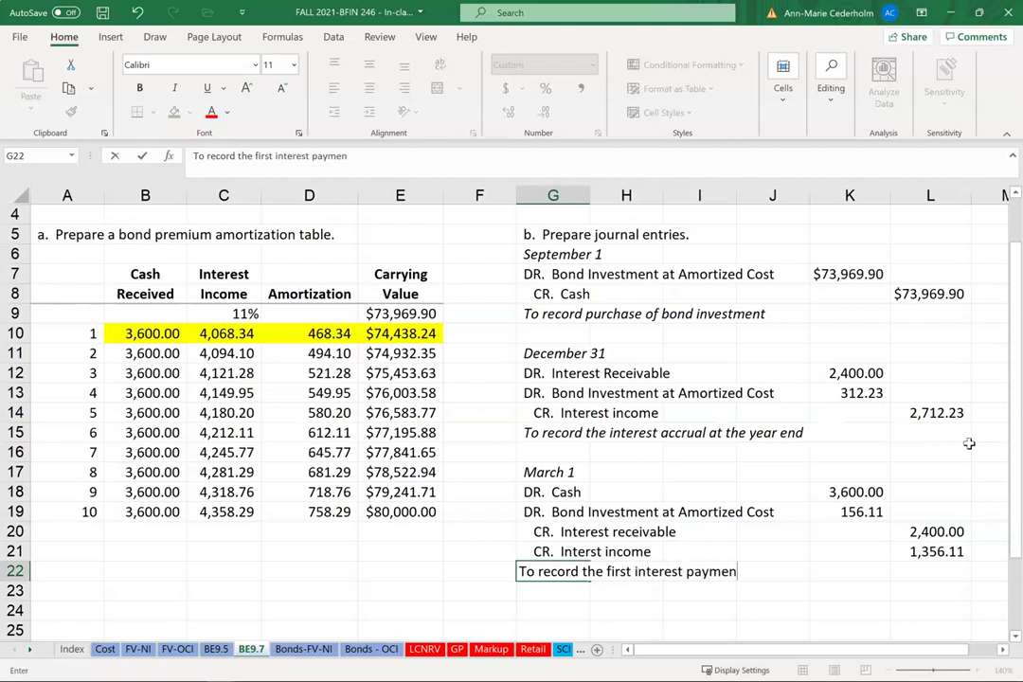
type("t")
key("Return")
key("Up")
key("ctrl+i")
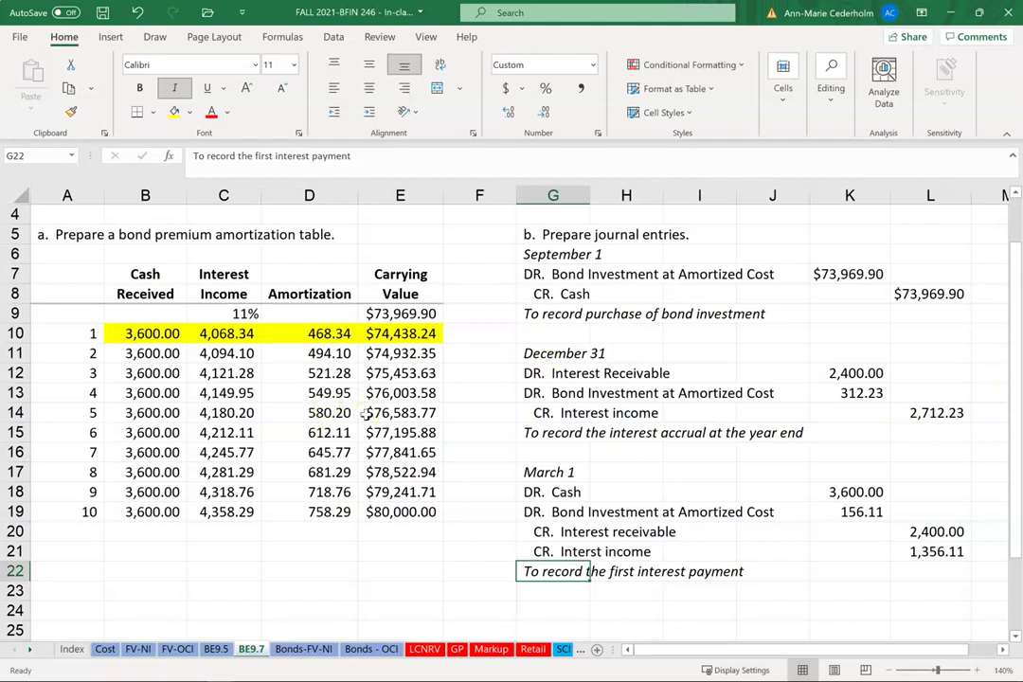
left_click(292, 353)
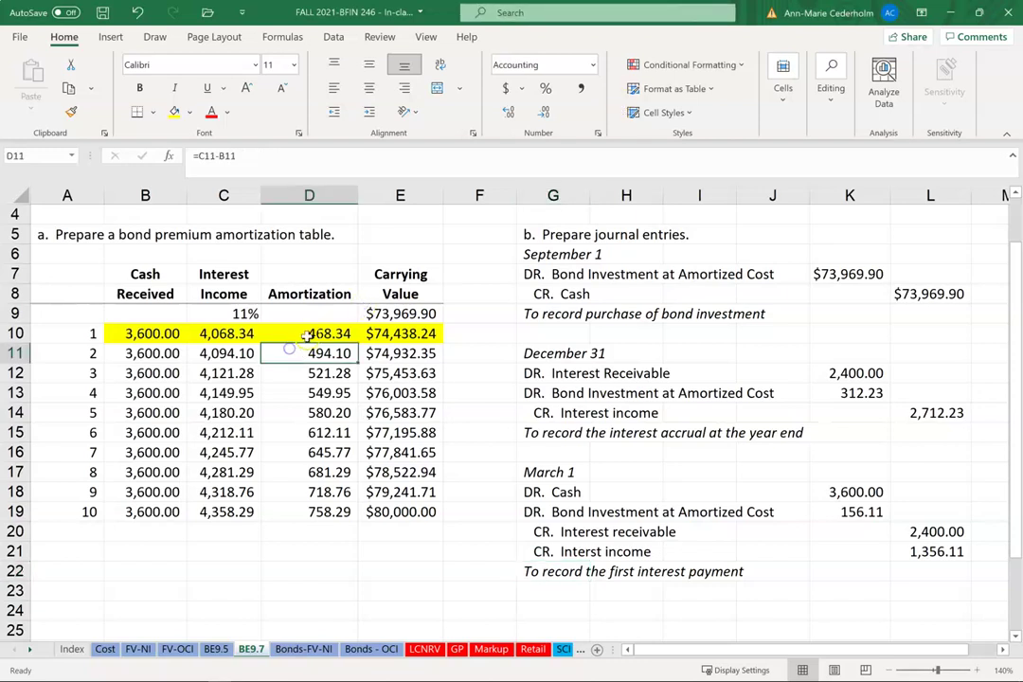
Enter the date heading "March 1" as text in G24 below the first interest payment entry and italicize it.
scroll(284, 333, "up", 1)
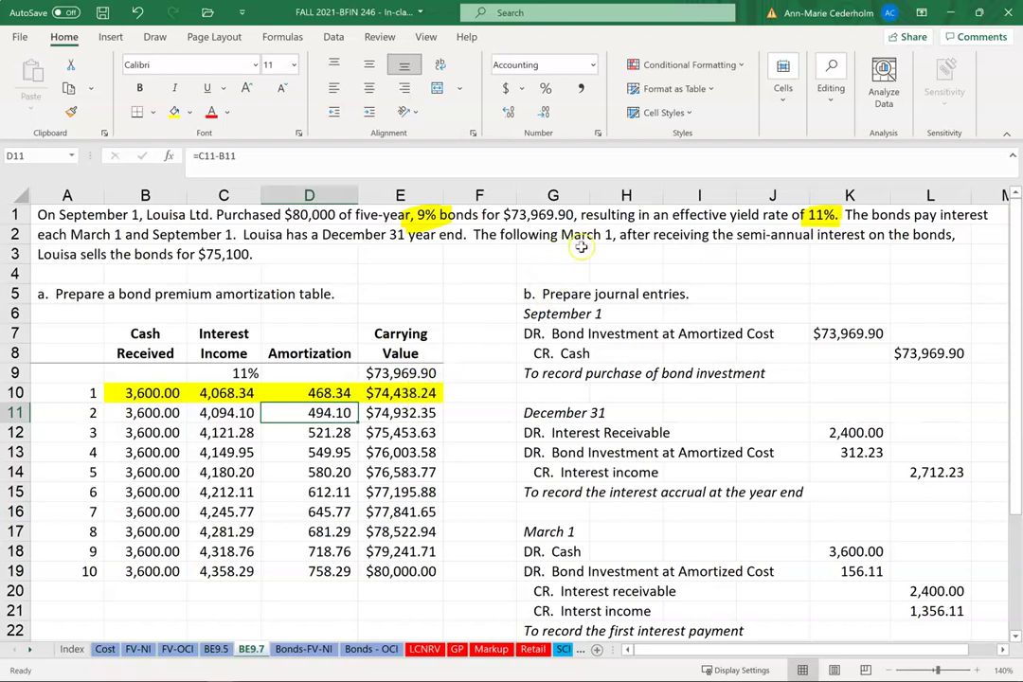
left_click(384, 393)
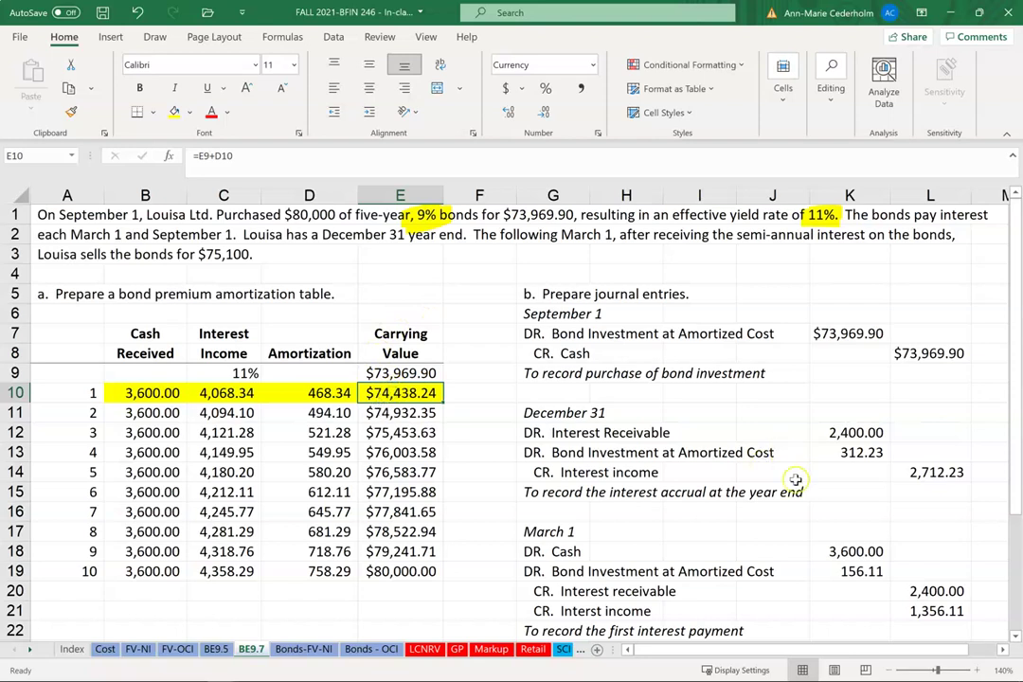
scroll(606, 568, "down", 2)
left_click(561, 552)
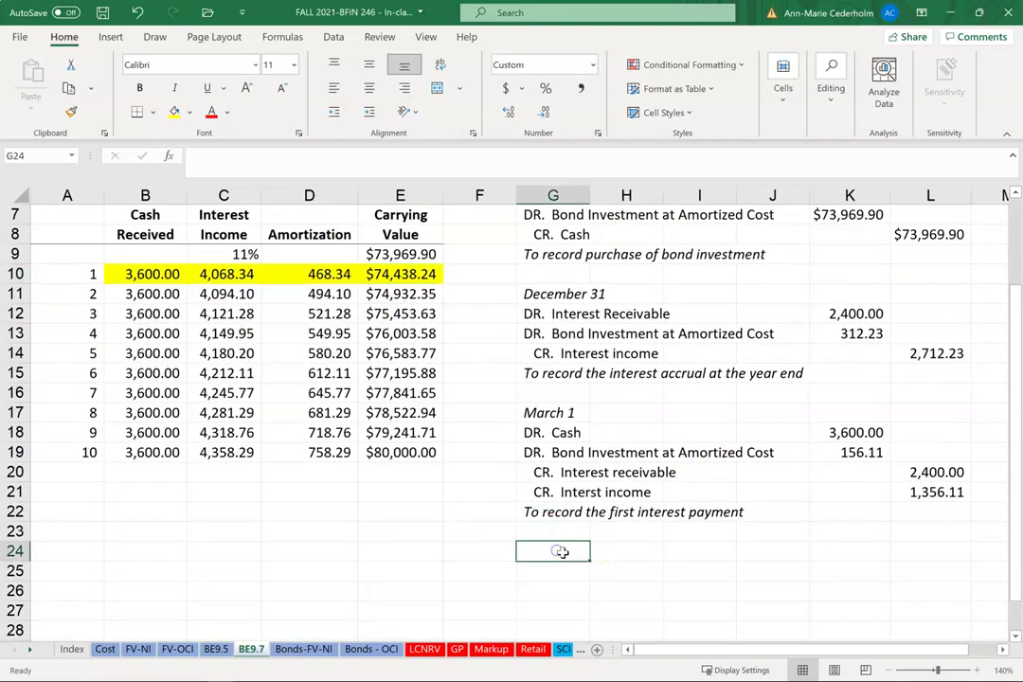
type("Mar")
key("BackSpace")
key("BackSpace")
key("BackSpace")
type("'")
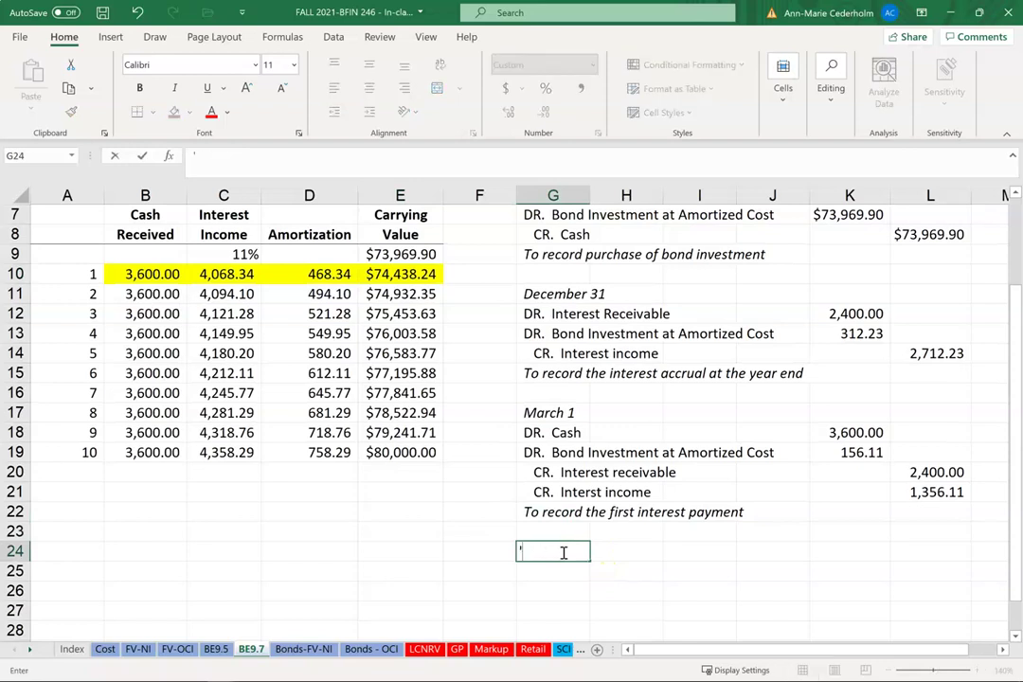
type("mar")
key("BackSpace")
key("BackSpace")
type("March 1")
key("Return")
left_click(563, 553)
key("ctrl+i")
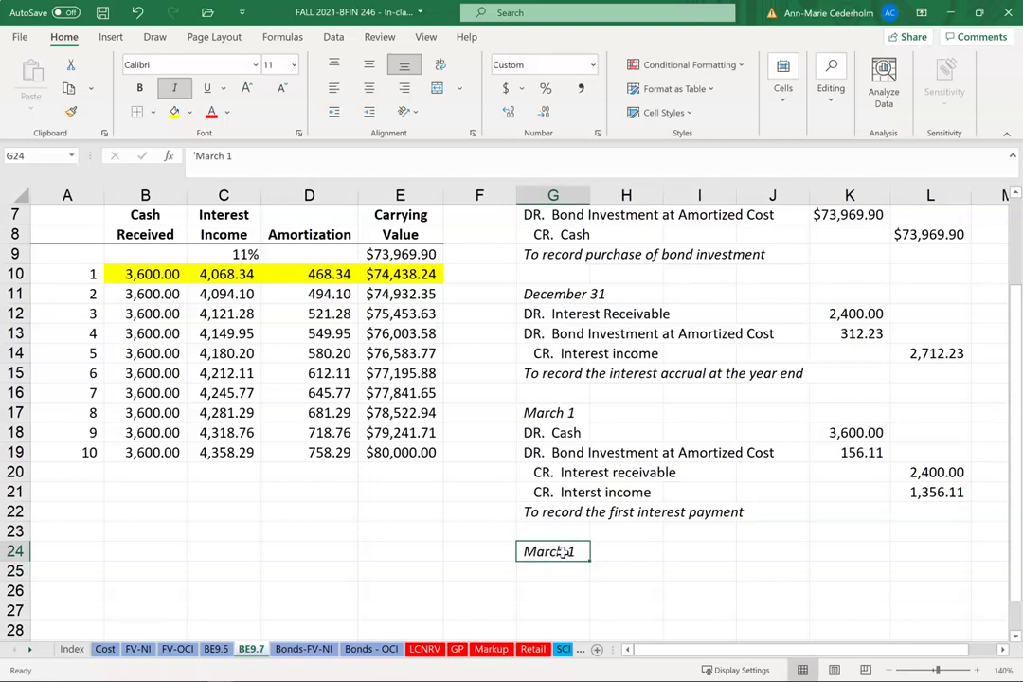
Enter the account name "Cash" in G25 under the new March 1 heading.
key("Down")
type("CASh")
key("Return")
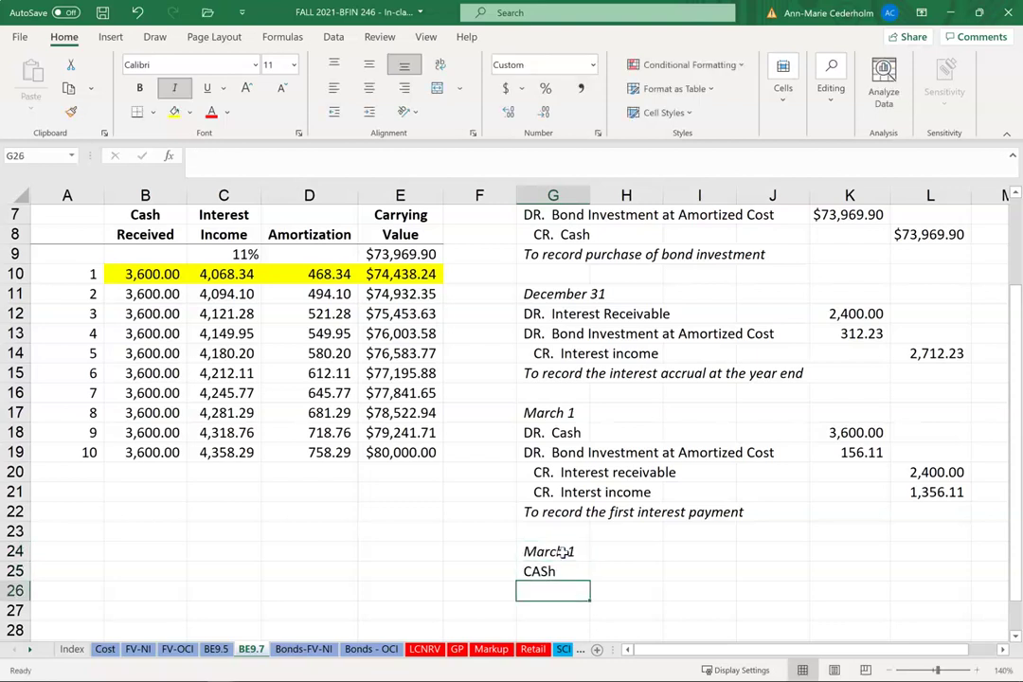
key("Up")
type("Cash")
key("Return")
Select K25 for the cash debit amount and highlight the $75,100 sale price in the problem text in yellow.
key("Up")
key("Right")
key("Right")
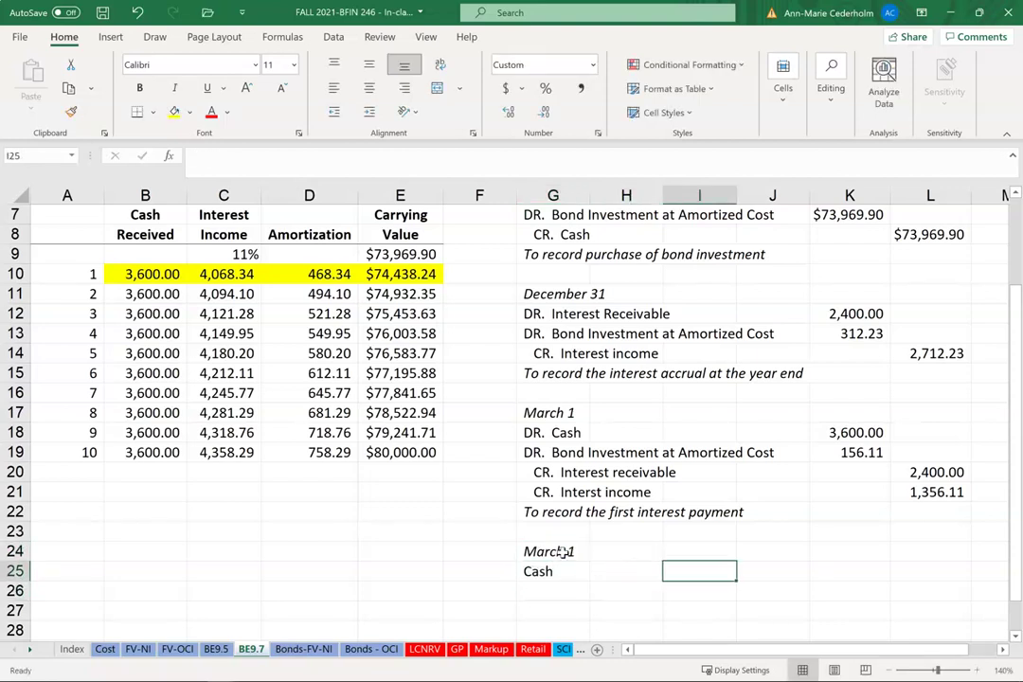
key("Right")
key("Right")
type("=")
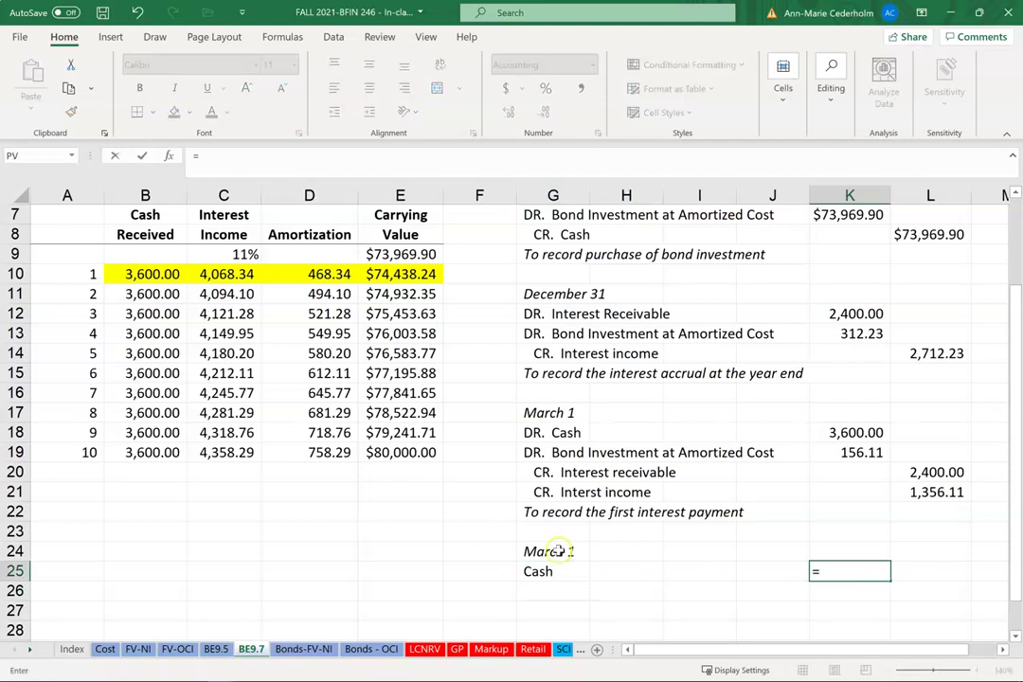
scroll(563, 552, "up", 2)
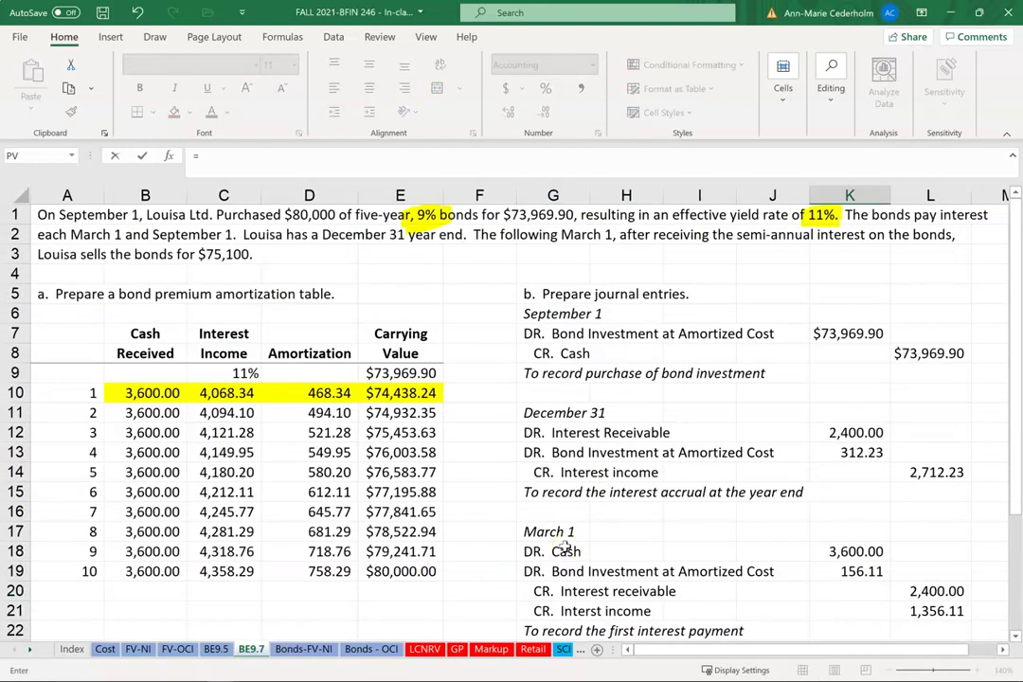
key("Escape")
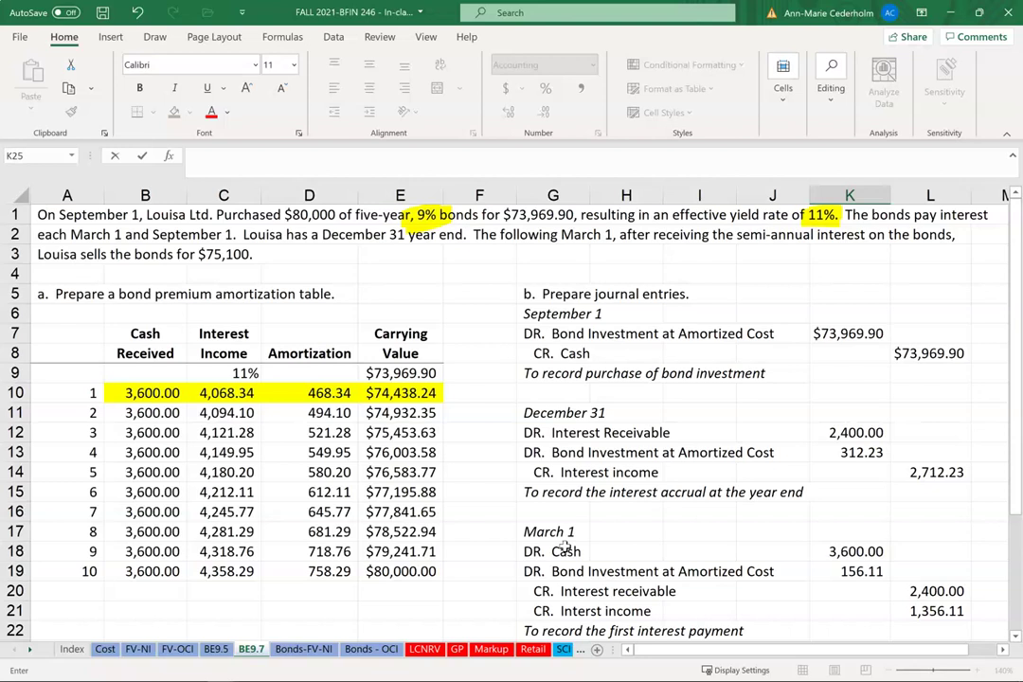
mouse_move(459, 674)
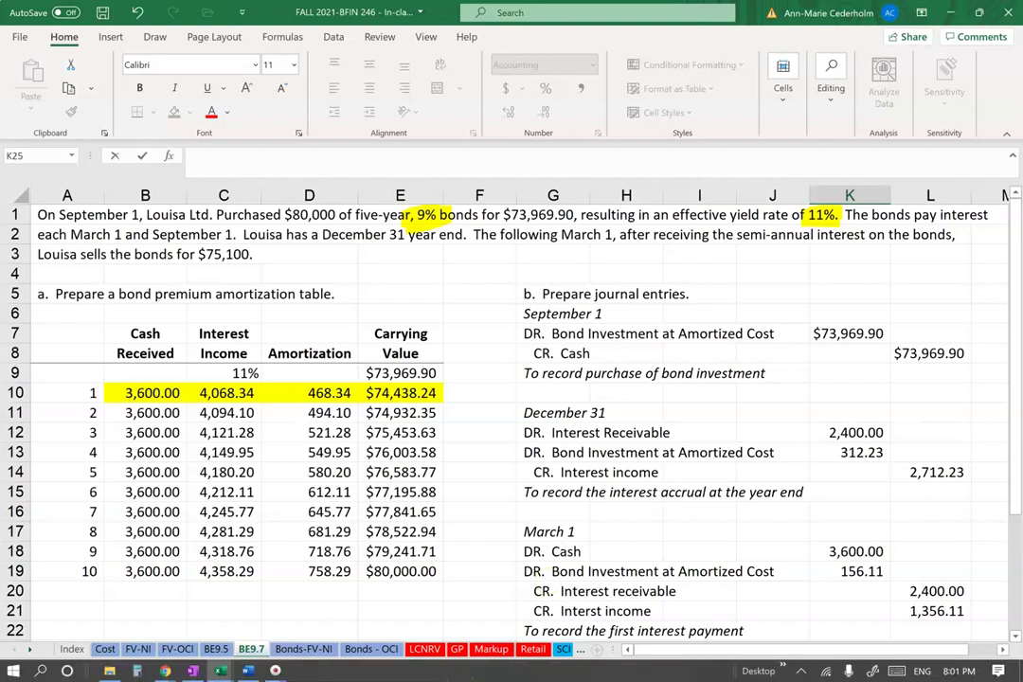
left_click(154, 36)
left_click(278, 81)
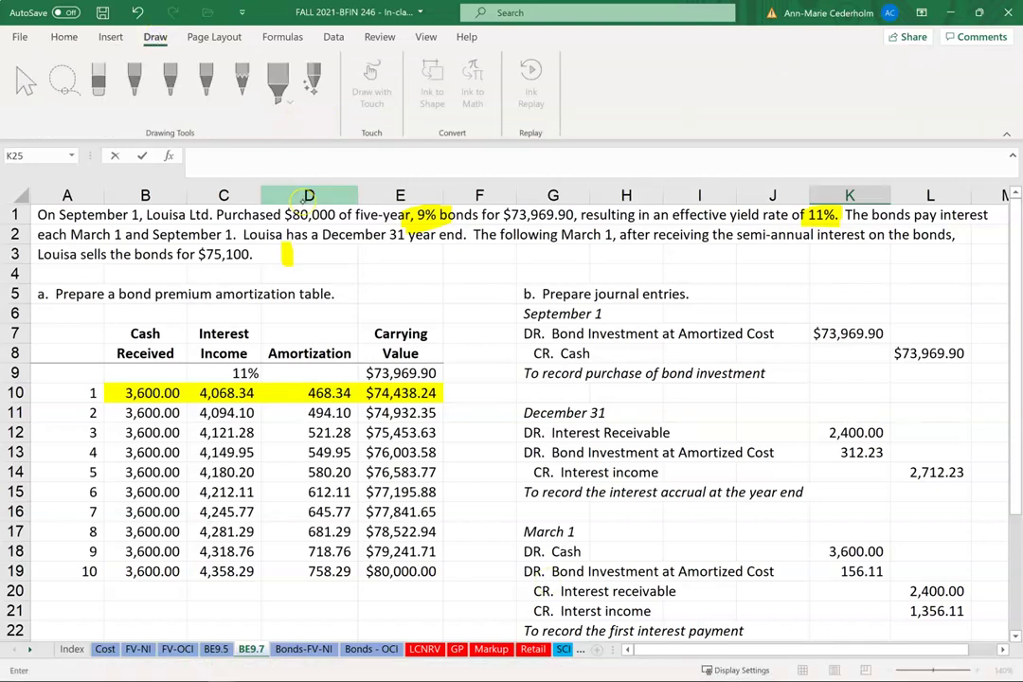
left_click_drag(197, 254, 269, 254)
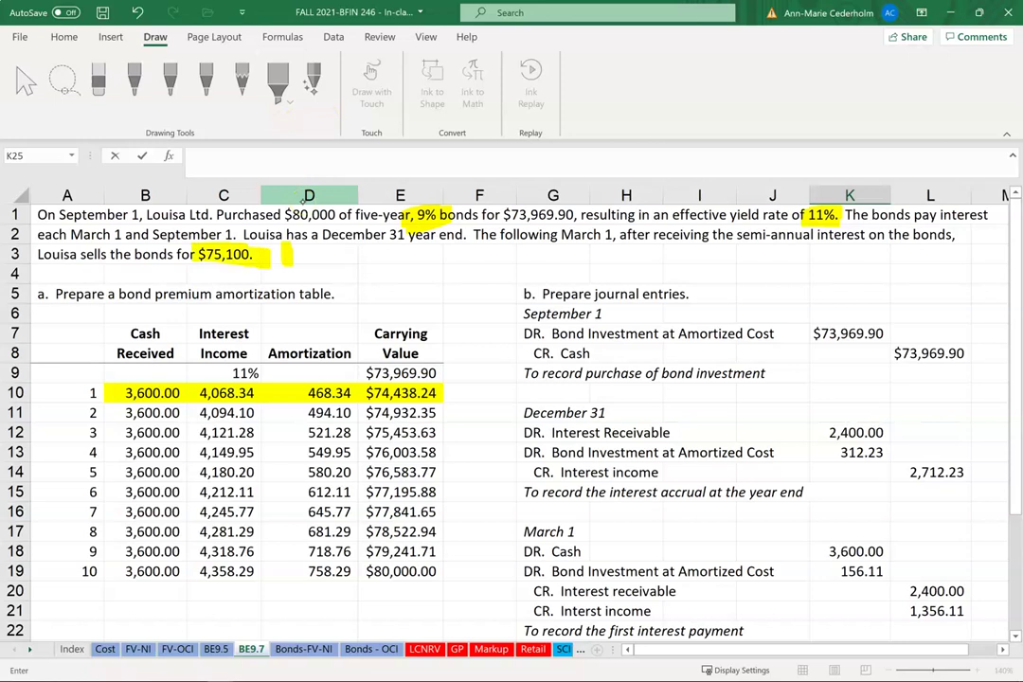
Enter 75100 as the cash debit in K25.
scroll(640, 337, "down", 2)
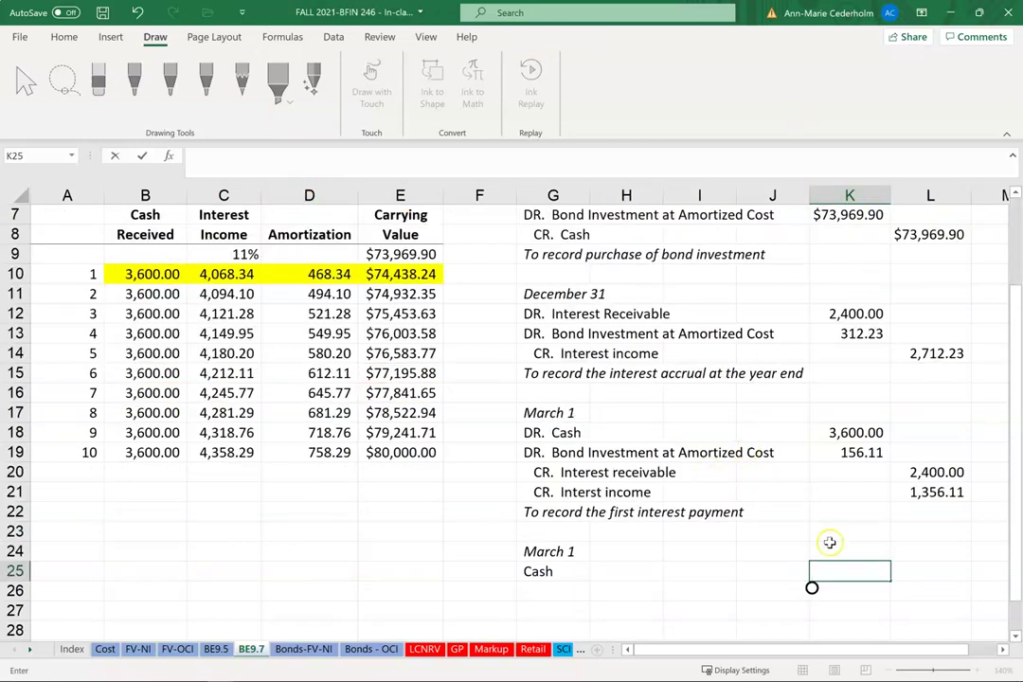
type("75,1")
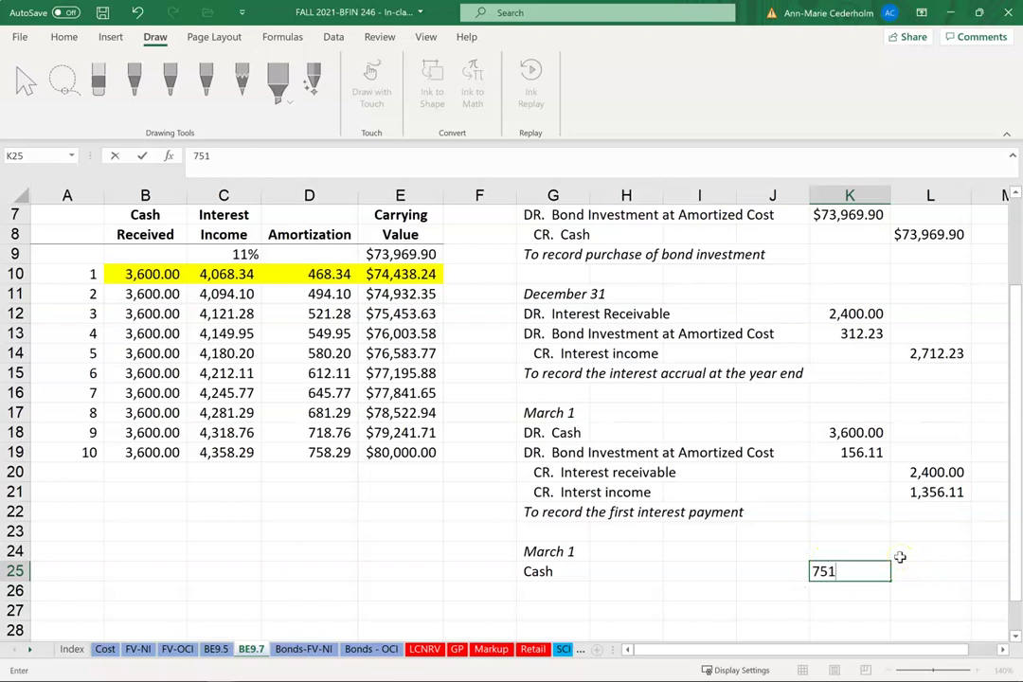
type("00")
key("Return")
Change the account label in G25 to "DR. Cash".
key("Left")
key("Left")
key("Left")
key("Left")
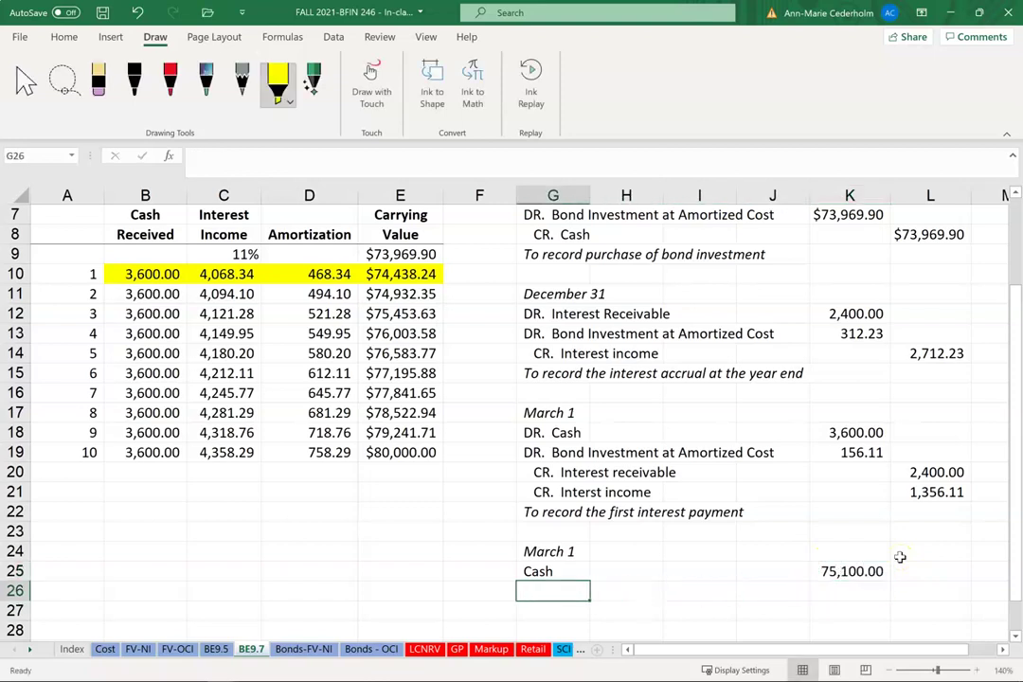
key("Up")
type("DR.  Cash")
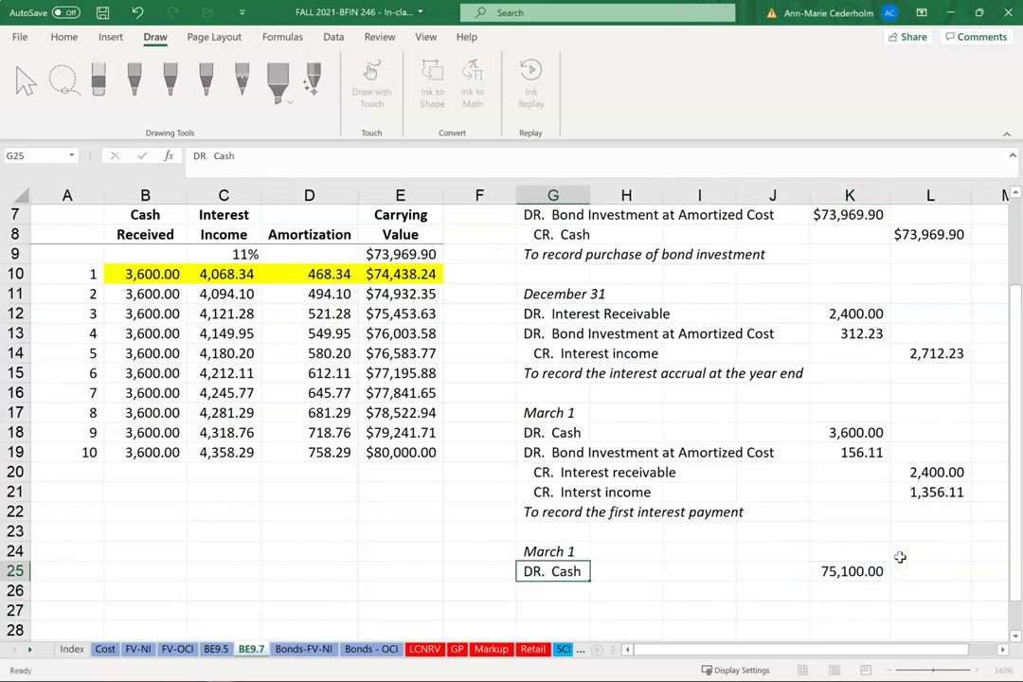
key("Return")
Enter the credit line "cr. Bond Investment at Amortized Cost" in G26, indented like the other credits, and remove its italic formatting.
type("cR")
key("BackSpace")
key("BackSpace")
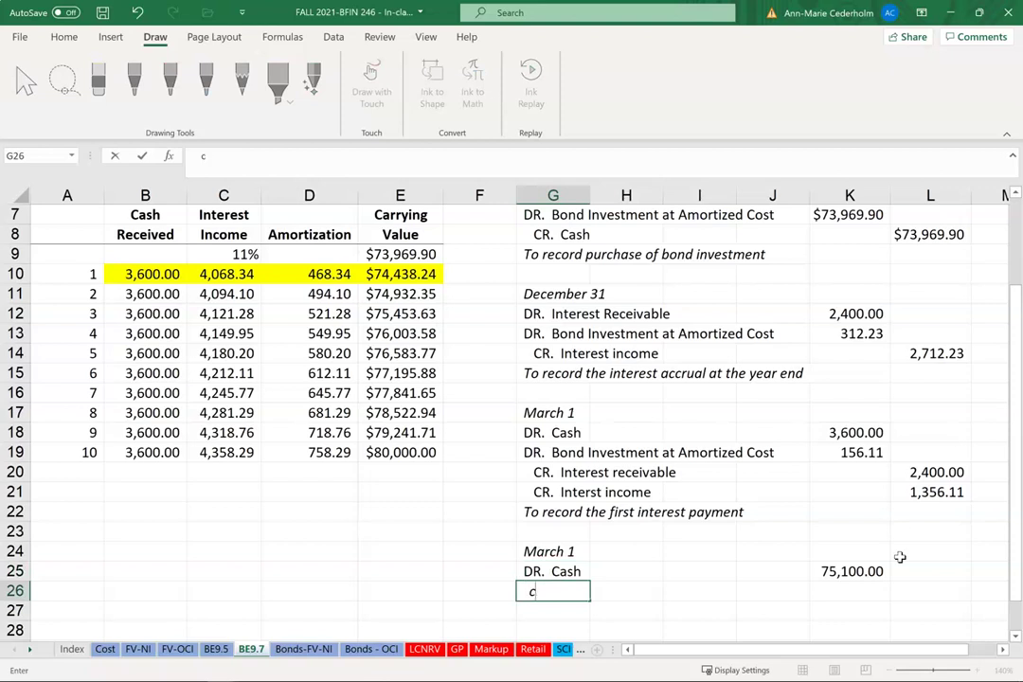
type("cr. Bond Investment")
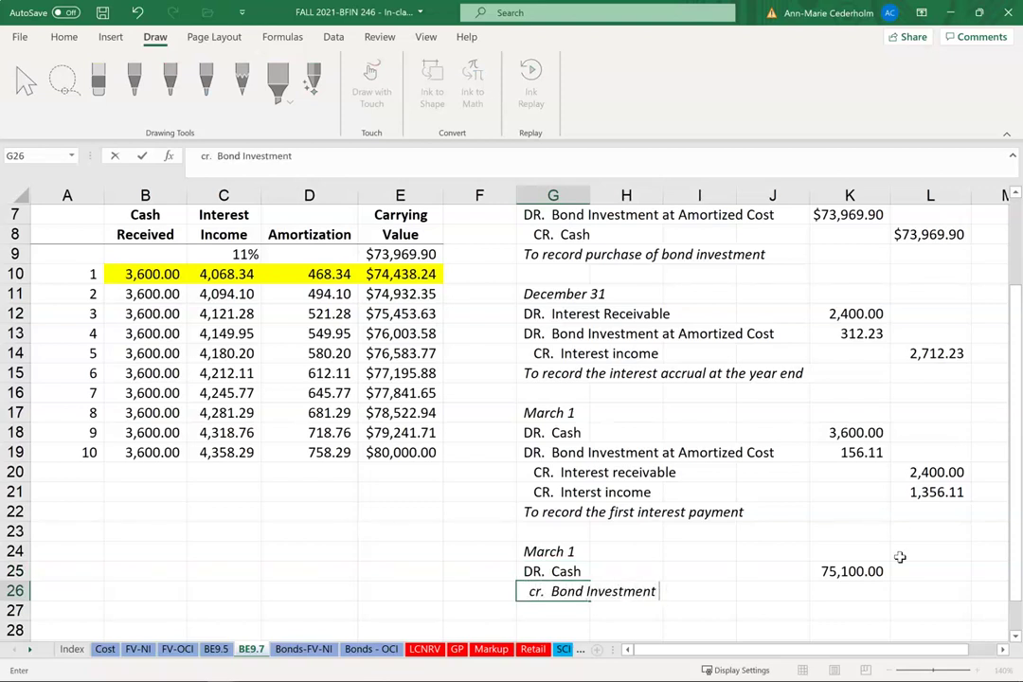
type(" at Amortiza")
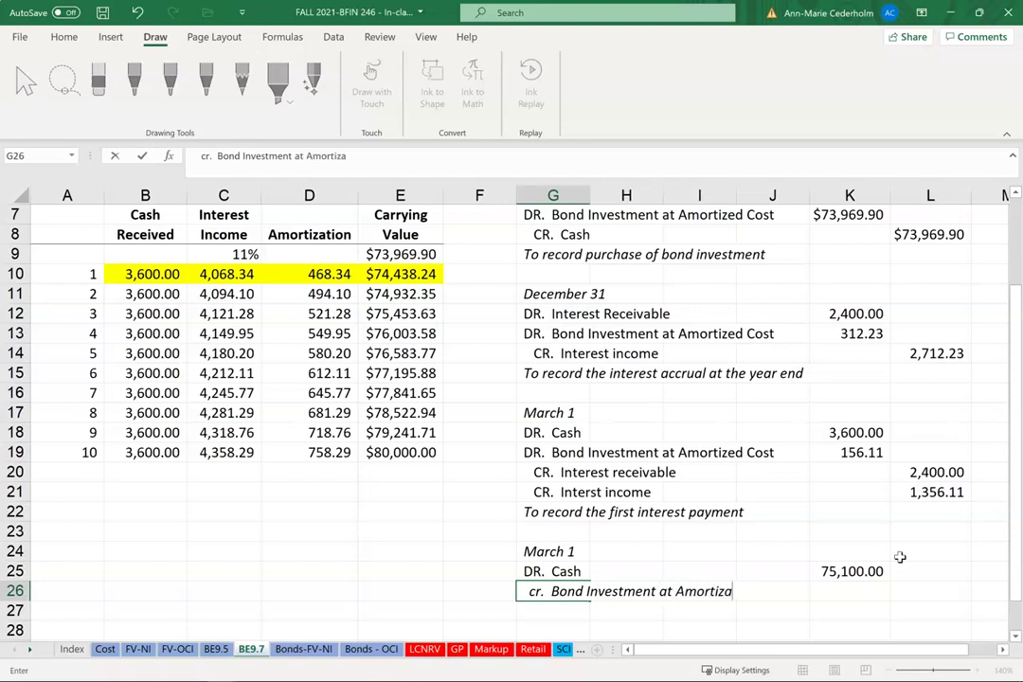
key("BackSpace")
type("ed Cost")
key("Return")
key("Up")
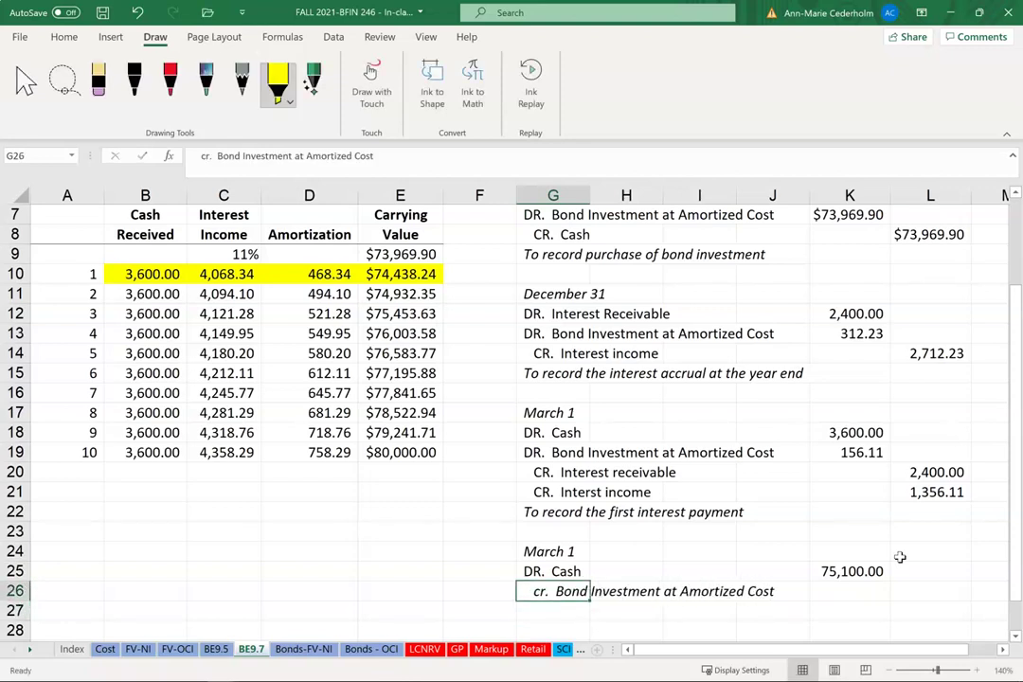
key("ctrl+i")
Set the bond investment credit in L26 to the carrying value after the first period, using =E10.
left_click(930, 587)
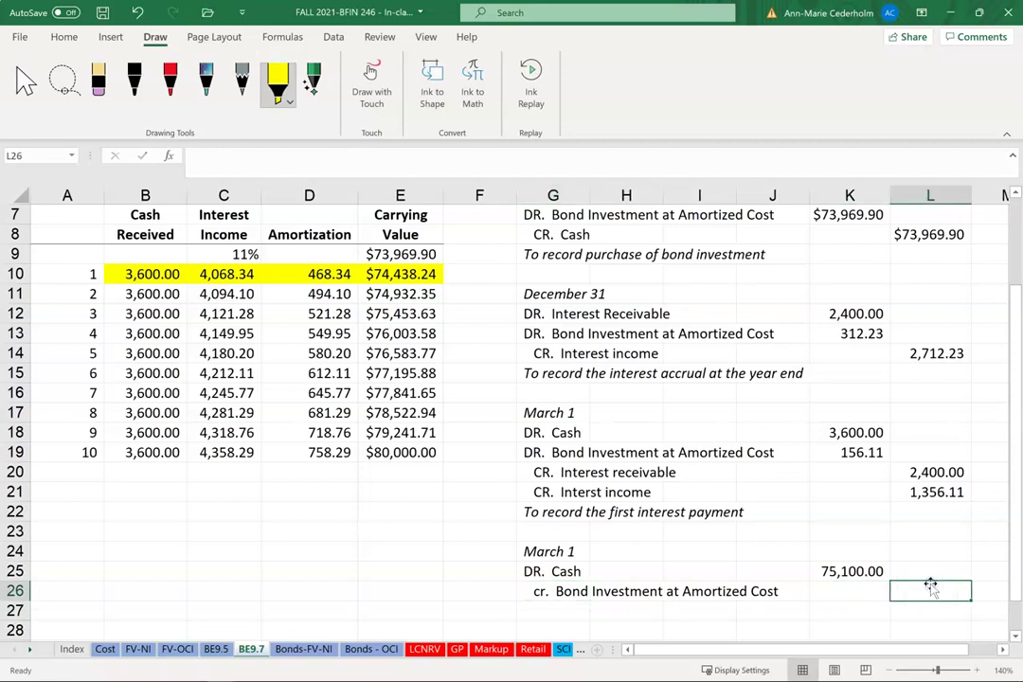
type("=")
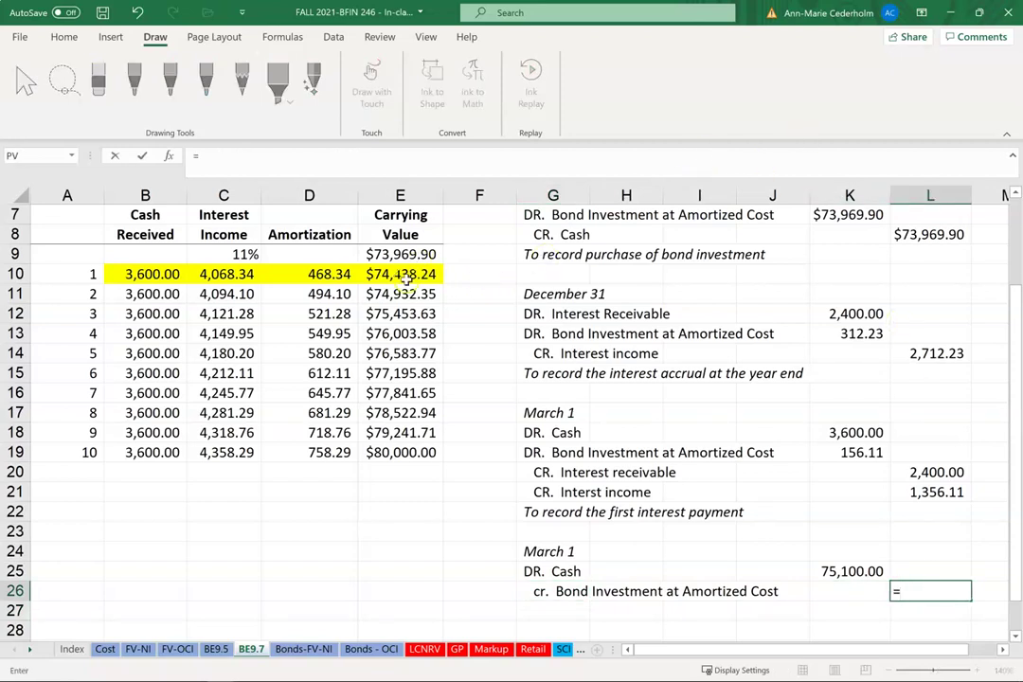
left_click(405, 270)
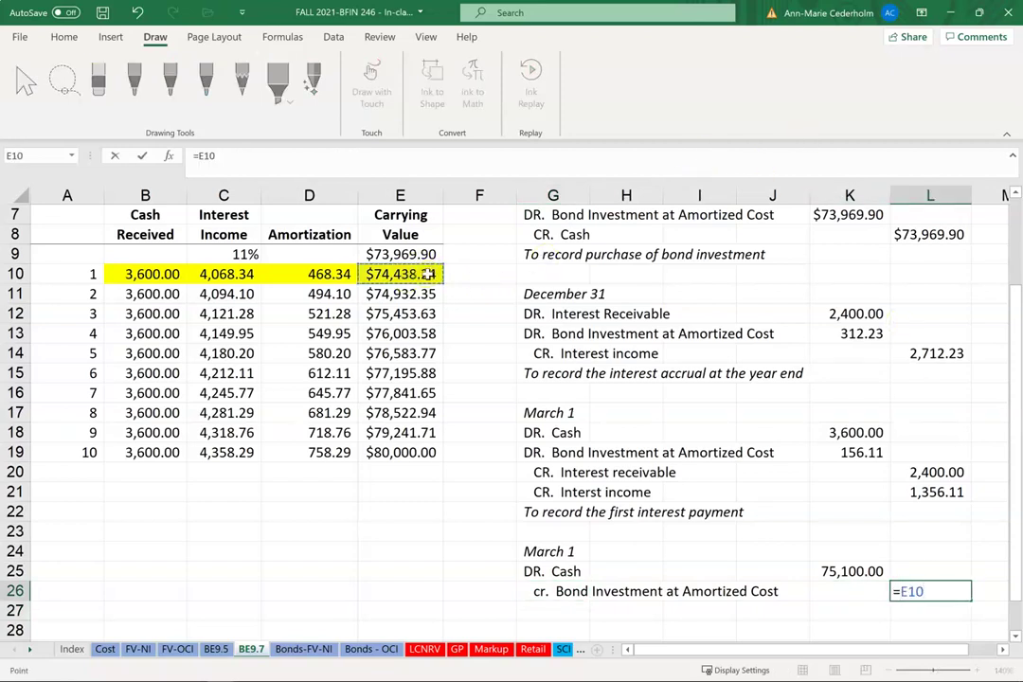
key("Return")
Calculate the gain on the sale in L27 as cash received less the bond's carrying value, using =K25-L26.
scroll(428, 274, "down", 2)
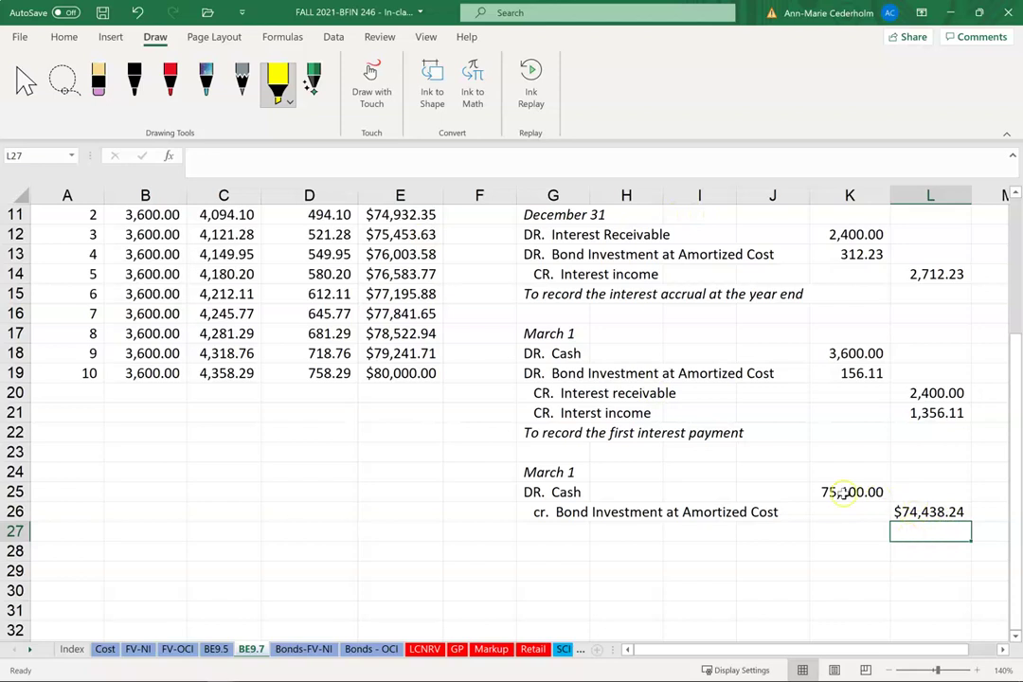
type("=")
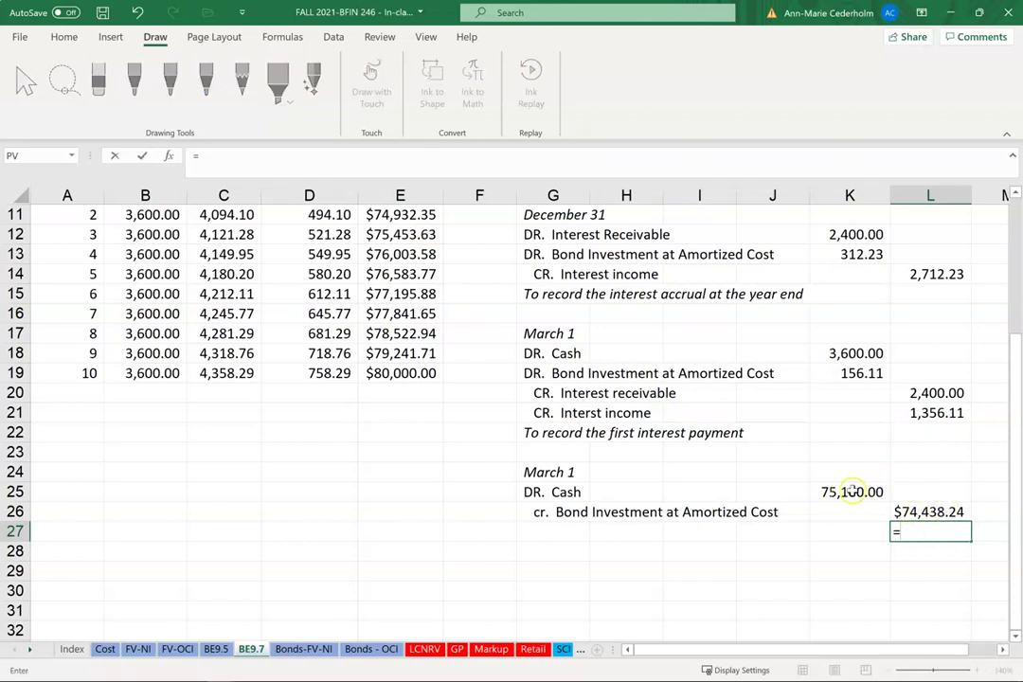
left_click(851, 491)
type("-")
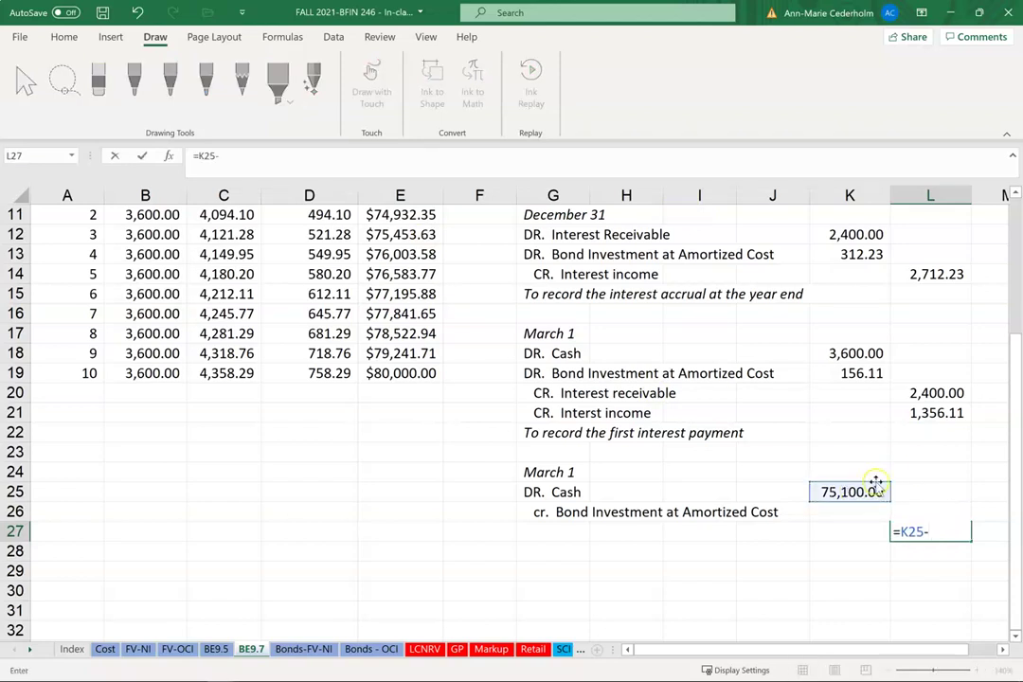
left_click(974, 507)
left_click(970, 509)
key("Return")
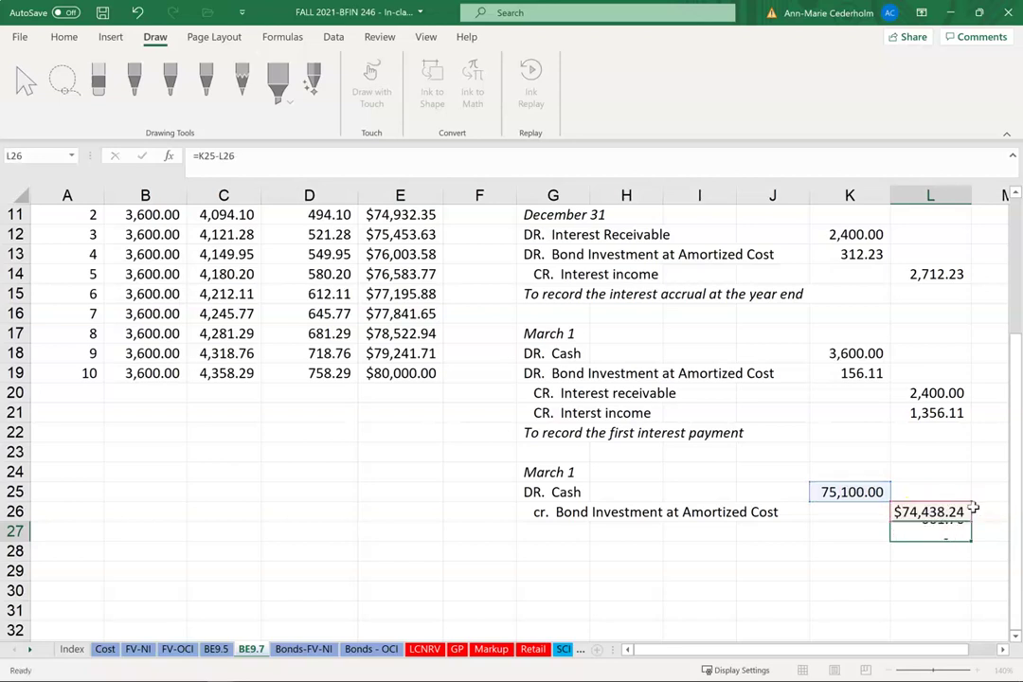
key("Up")
key("Up")
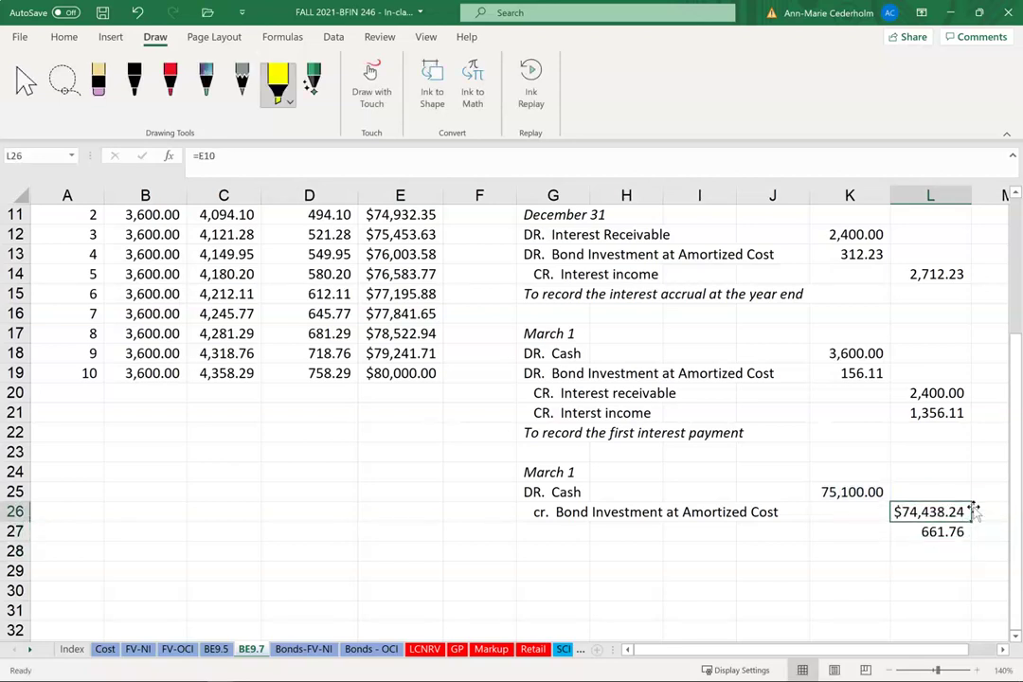
key("Down")
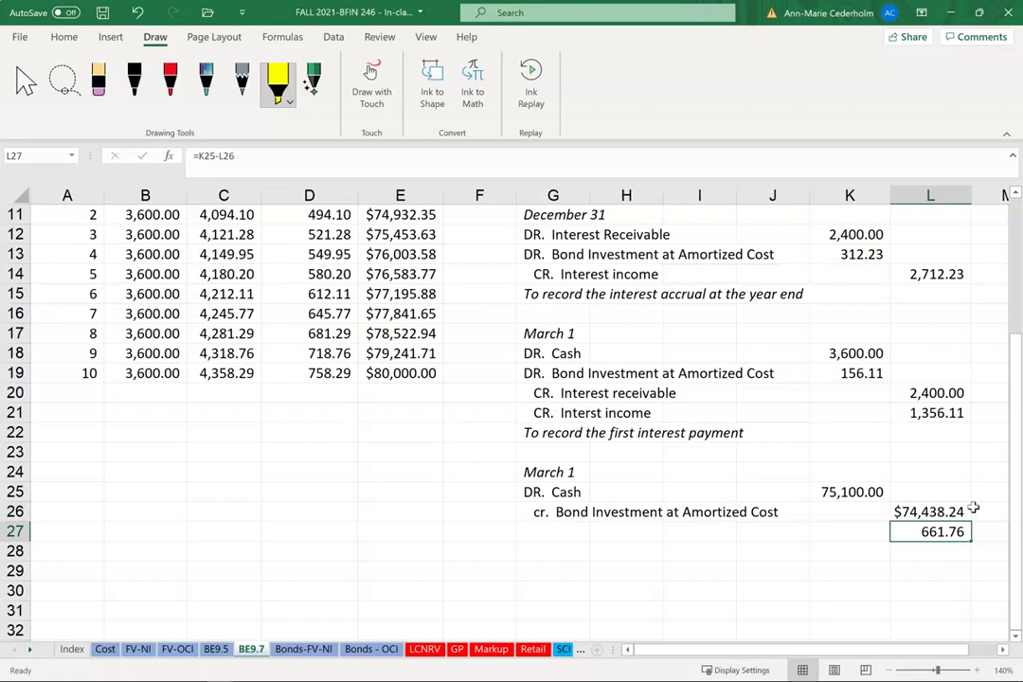
Enter the second credit line "Cr. Gain on Disposal of Investment" in G27.
key("Left")
key("Left")
key("Left")
key("Left")
key("Left")
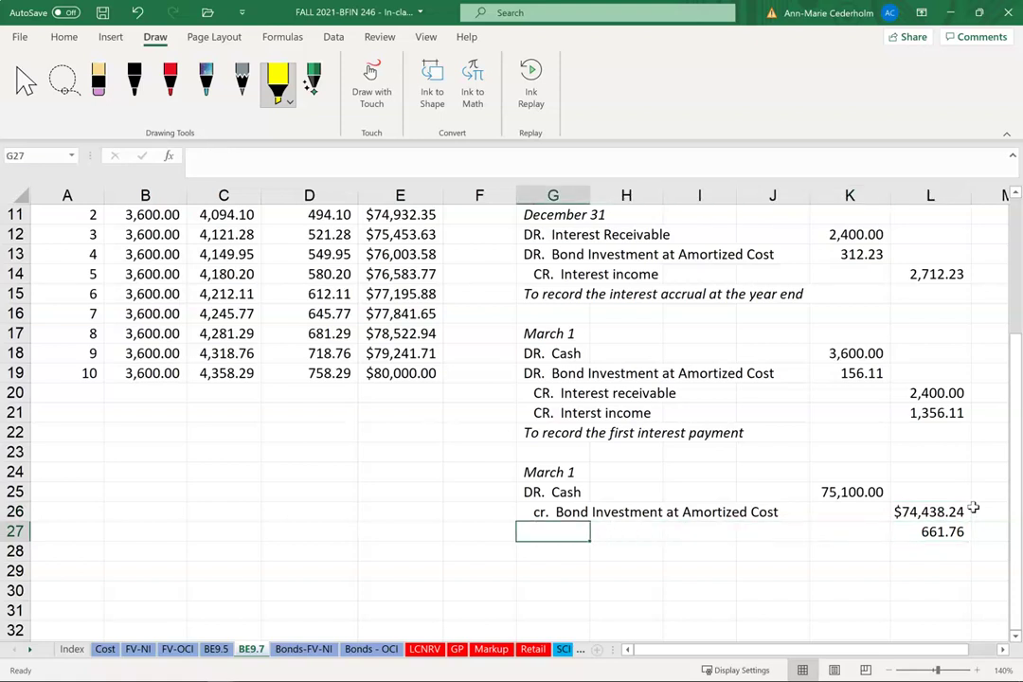
type("Cr")
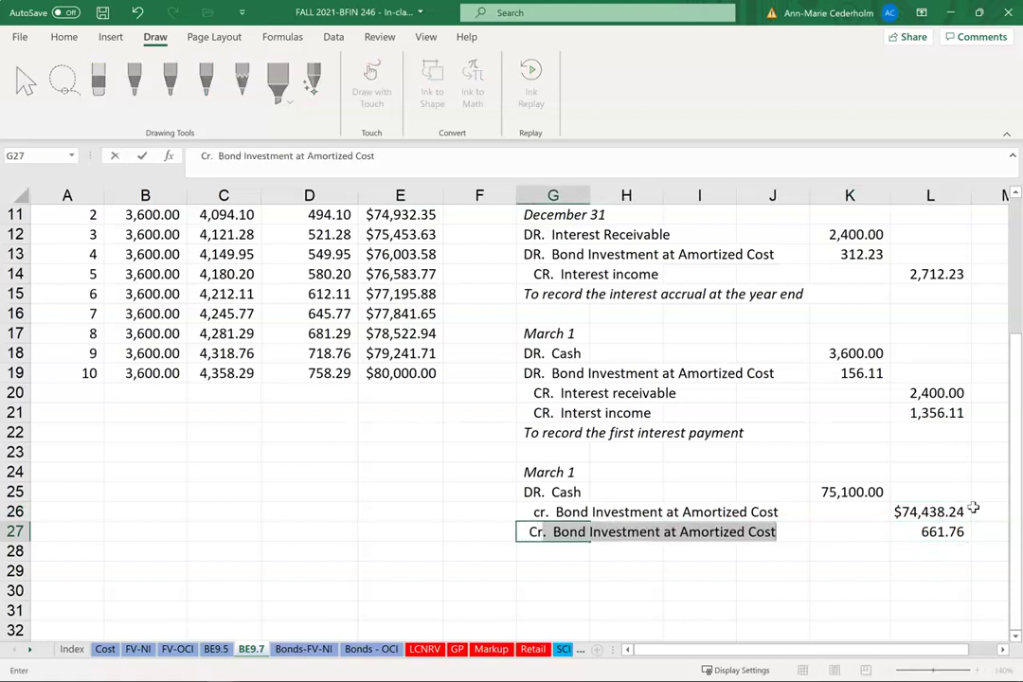
type(".  Gai")
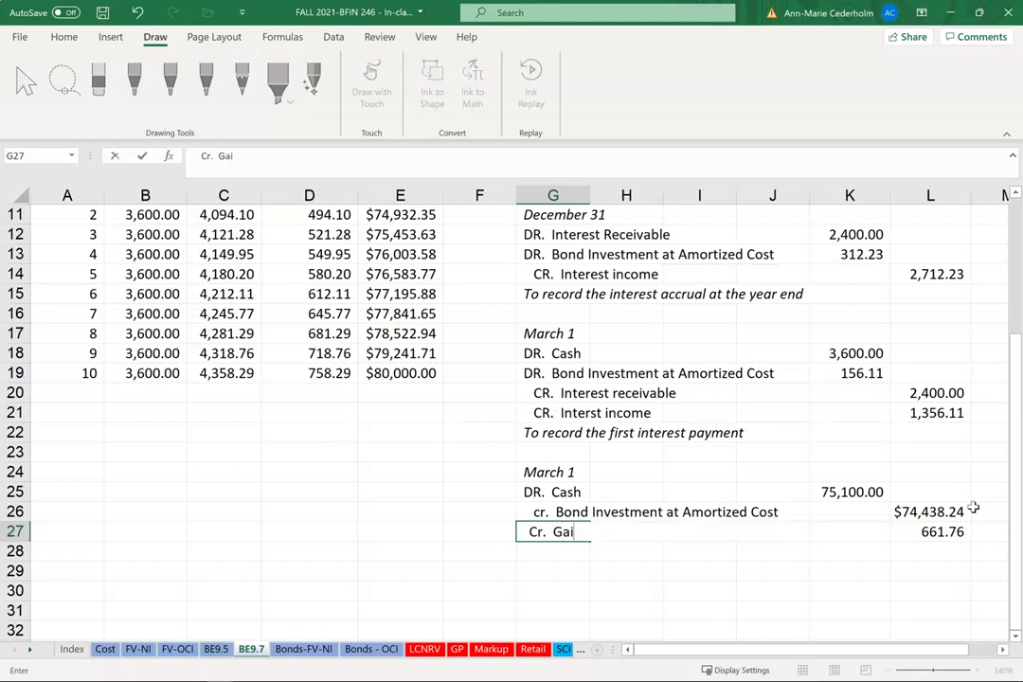
type("n on Disp")
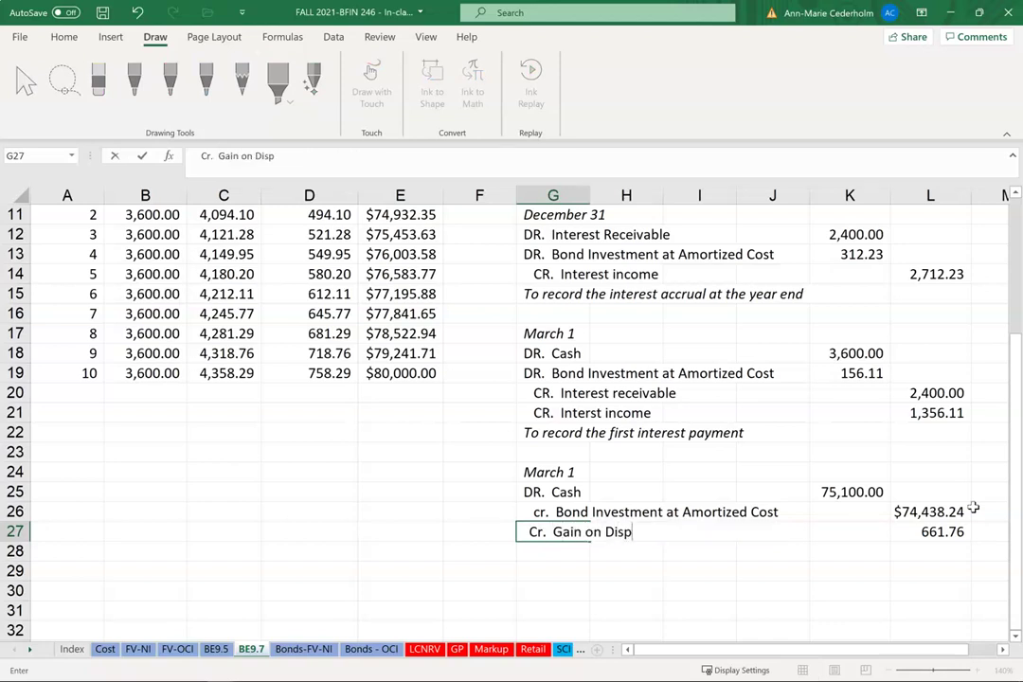
type("osal of Investment")
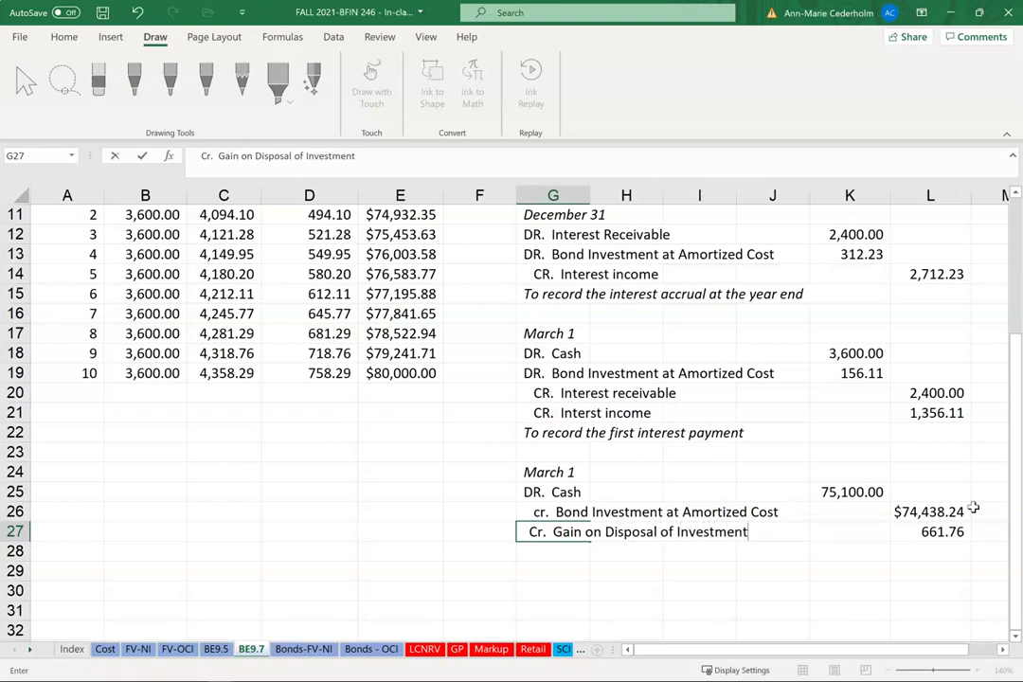
type("s")
key("BackSpace")
key("Return")
key("Up")
key("Up")
key("Down")
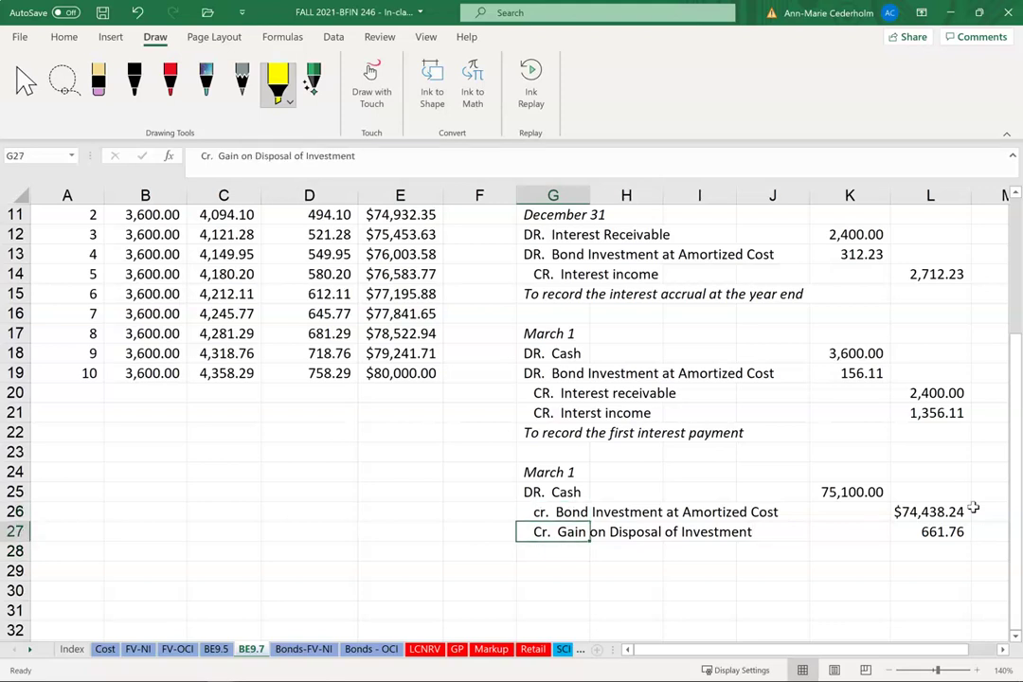
Enter the explanation "To record the sale of bond" in G28 below the sale entry and italicize it.
key("Down")
type("To")
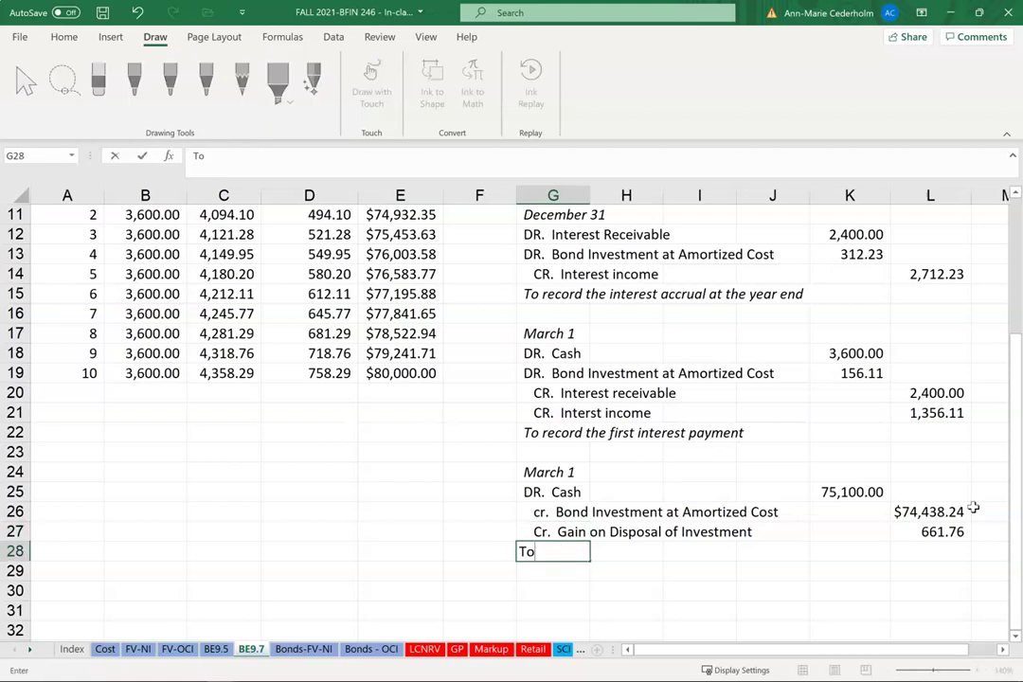
type(" record the sale of bond")
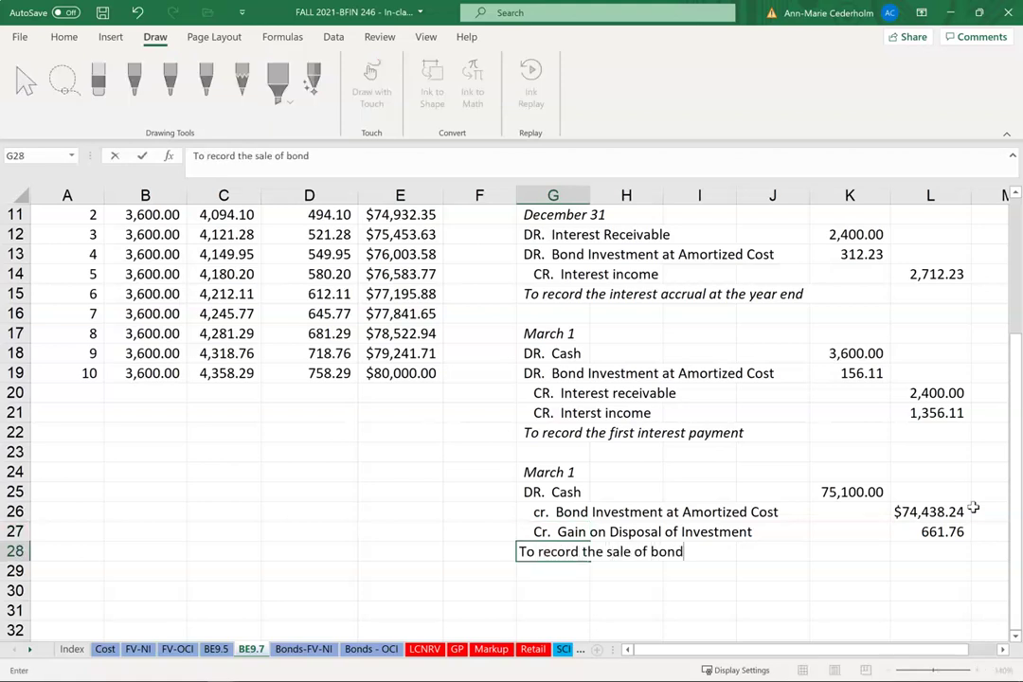
key("Return")
key("Up")
key("ctrl+i")
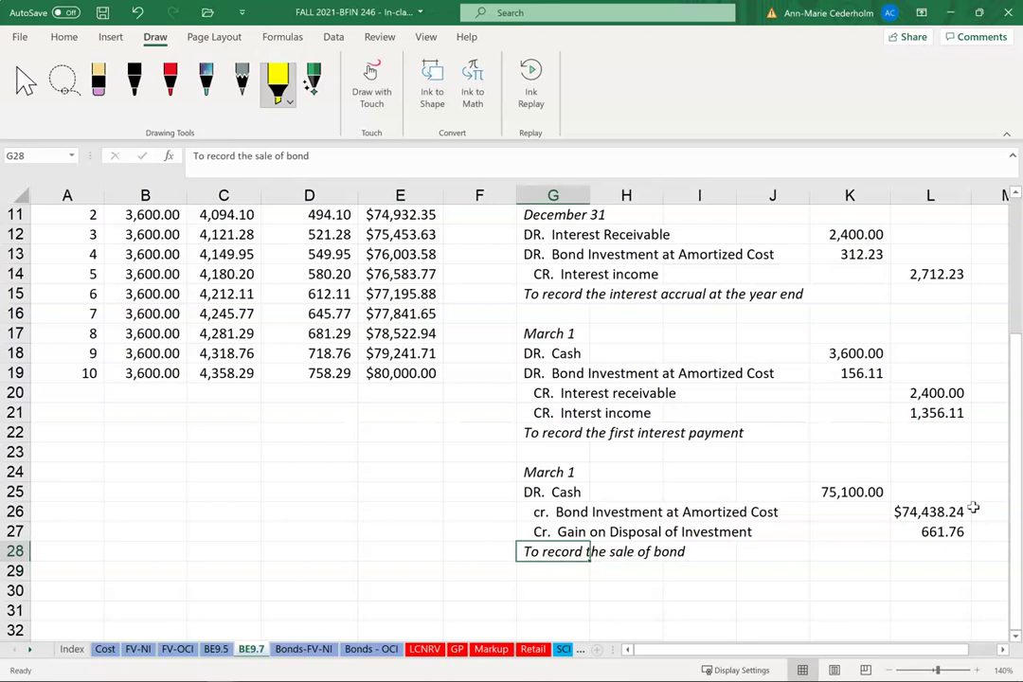